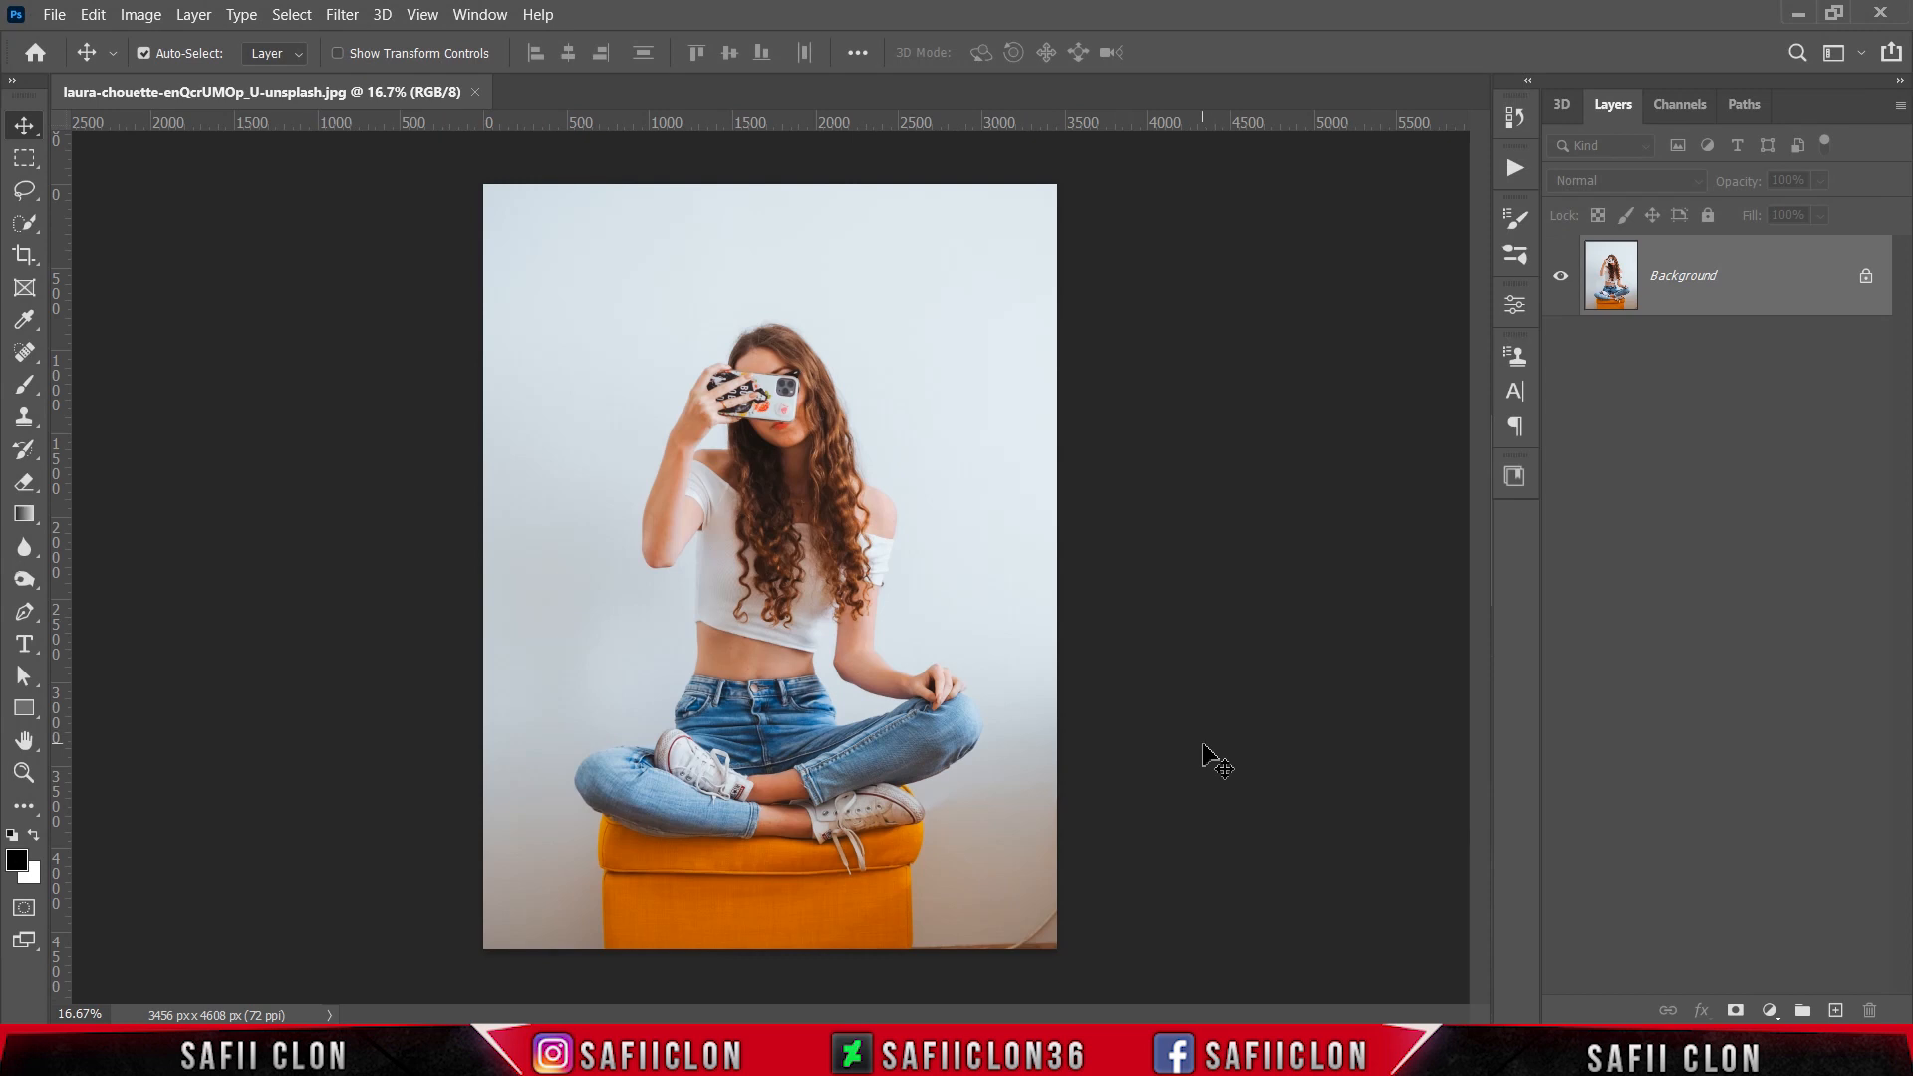
pyautogui.hotkey('ctrl', '+')
pyautogui.hotkey('ctrl', '+')
pyautogui.hotkey('ctrl', '-')
pyautogui.hotkey('ctrl', '-')
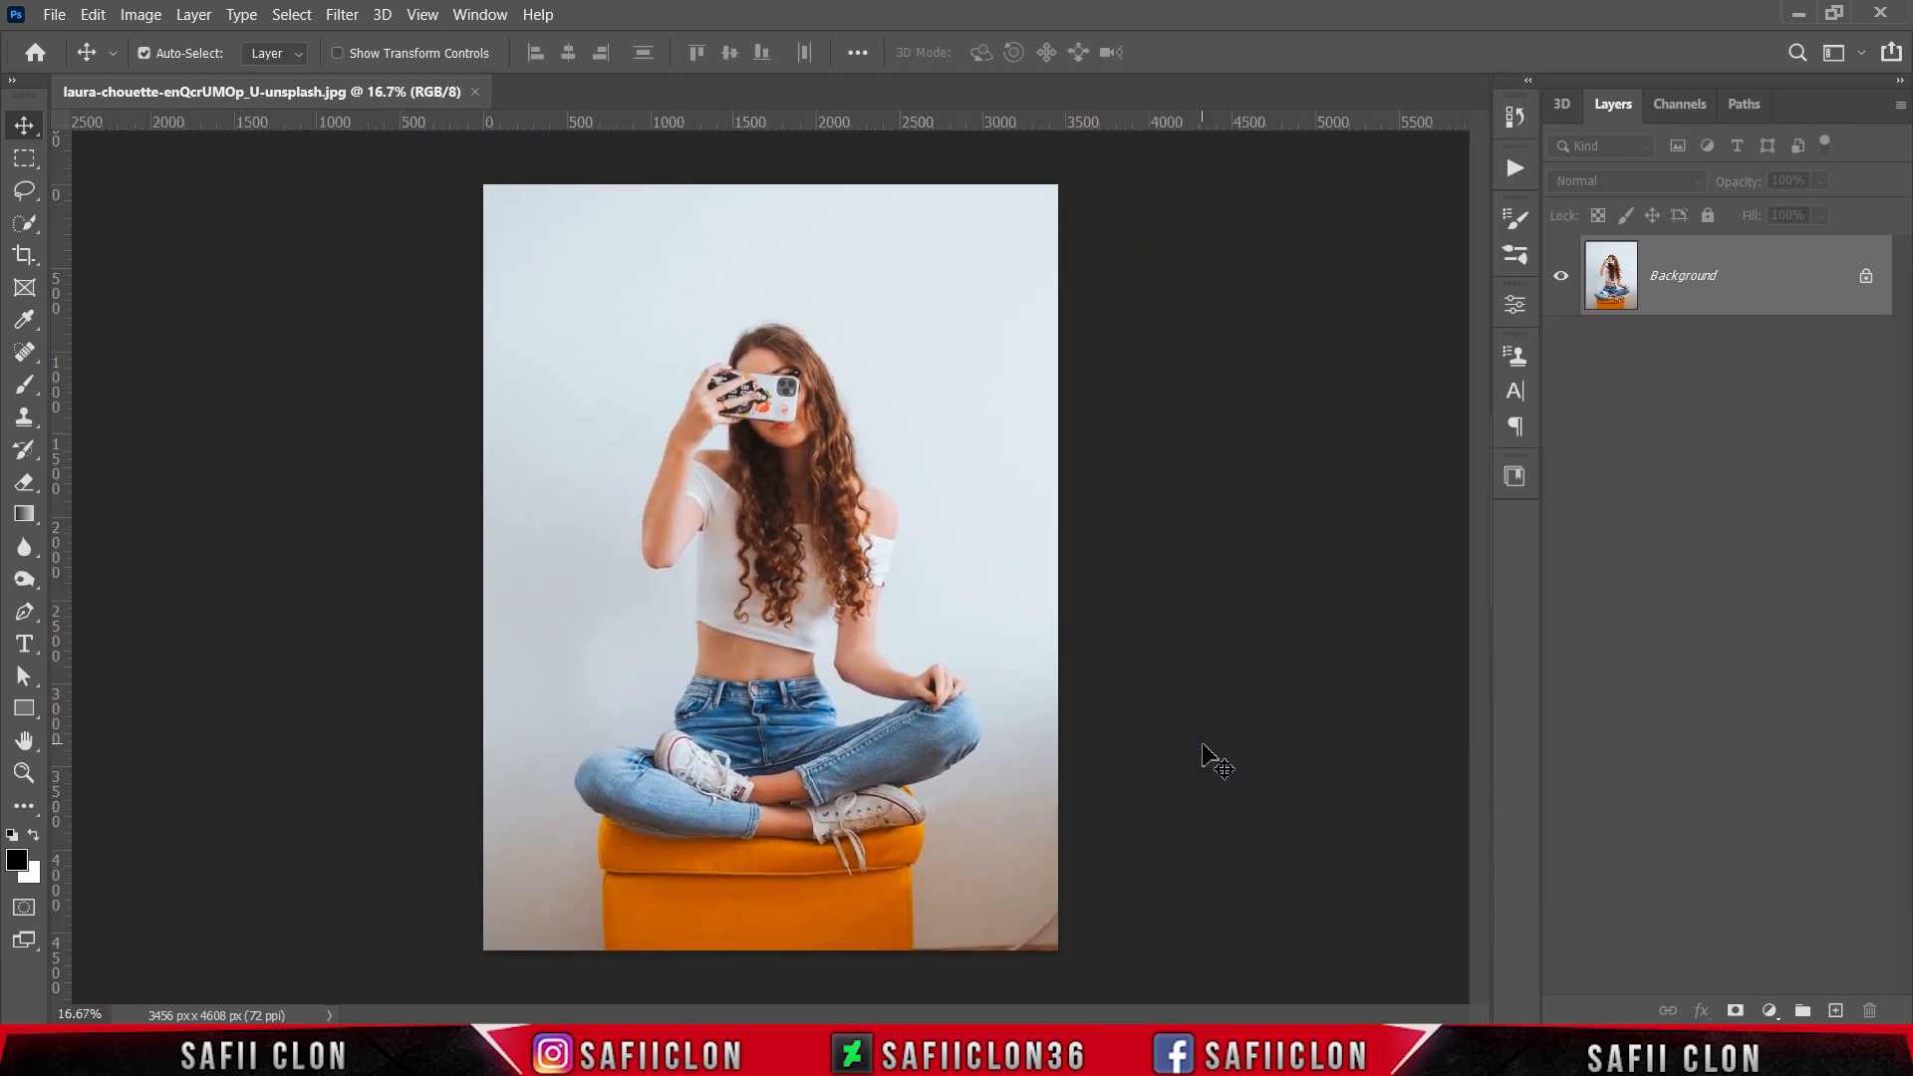
# Step: Unlock the Background layer and rename it ORIGINAL
pyautogui.click(1863, 278)
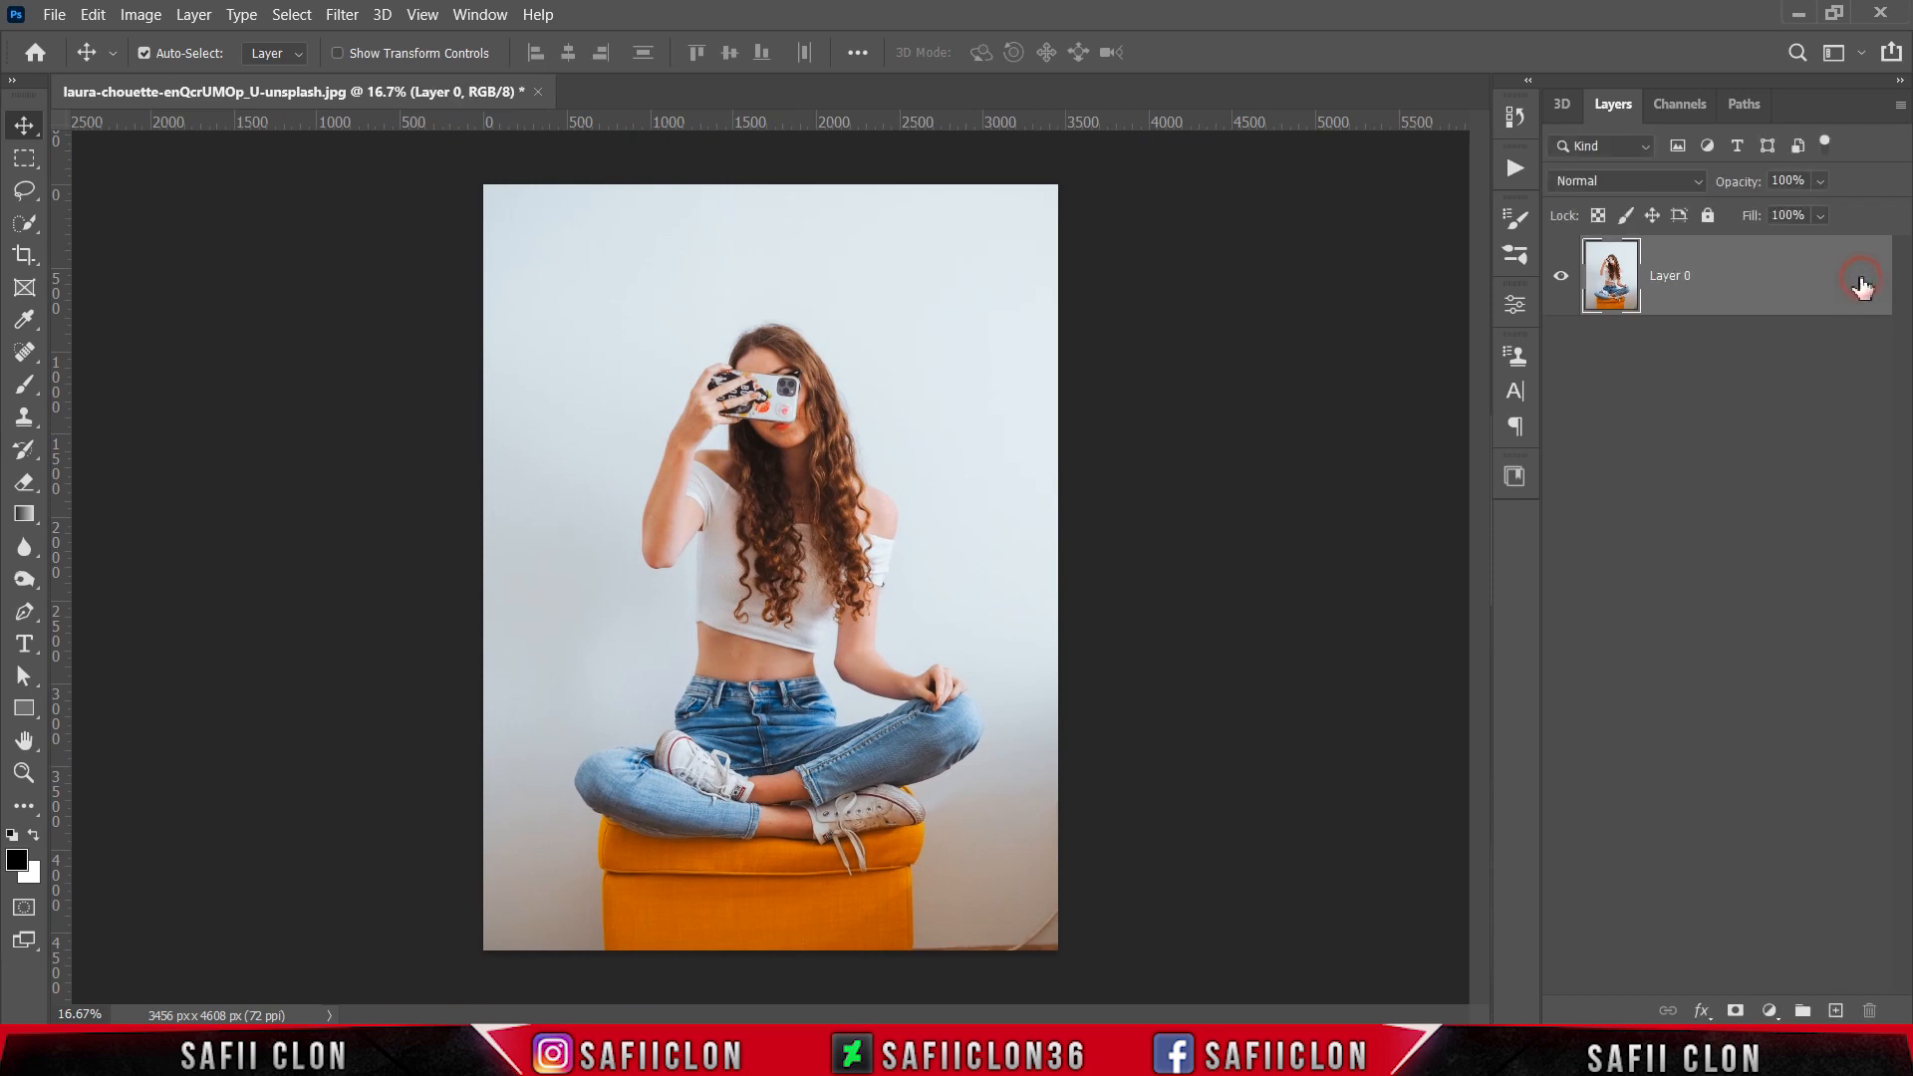
pyautogui.doubleClick(1675, 279)
pyautogui.write('ORIGINAL')
pyautogui.click(1783, 286)
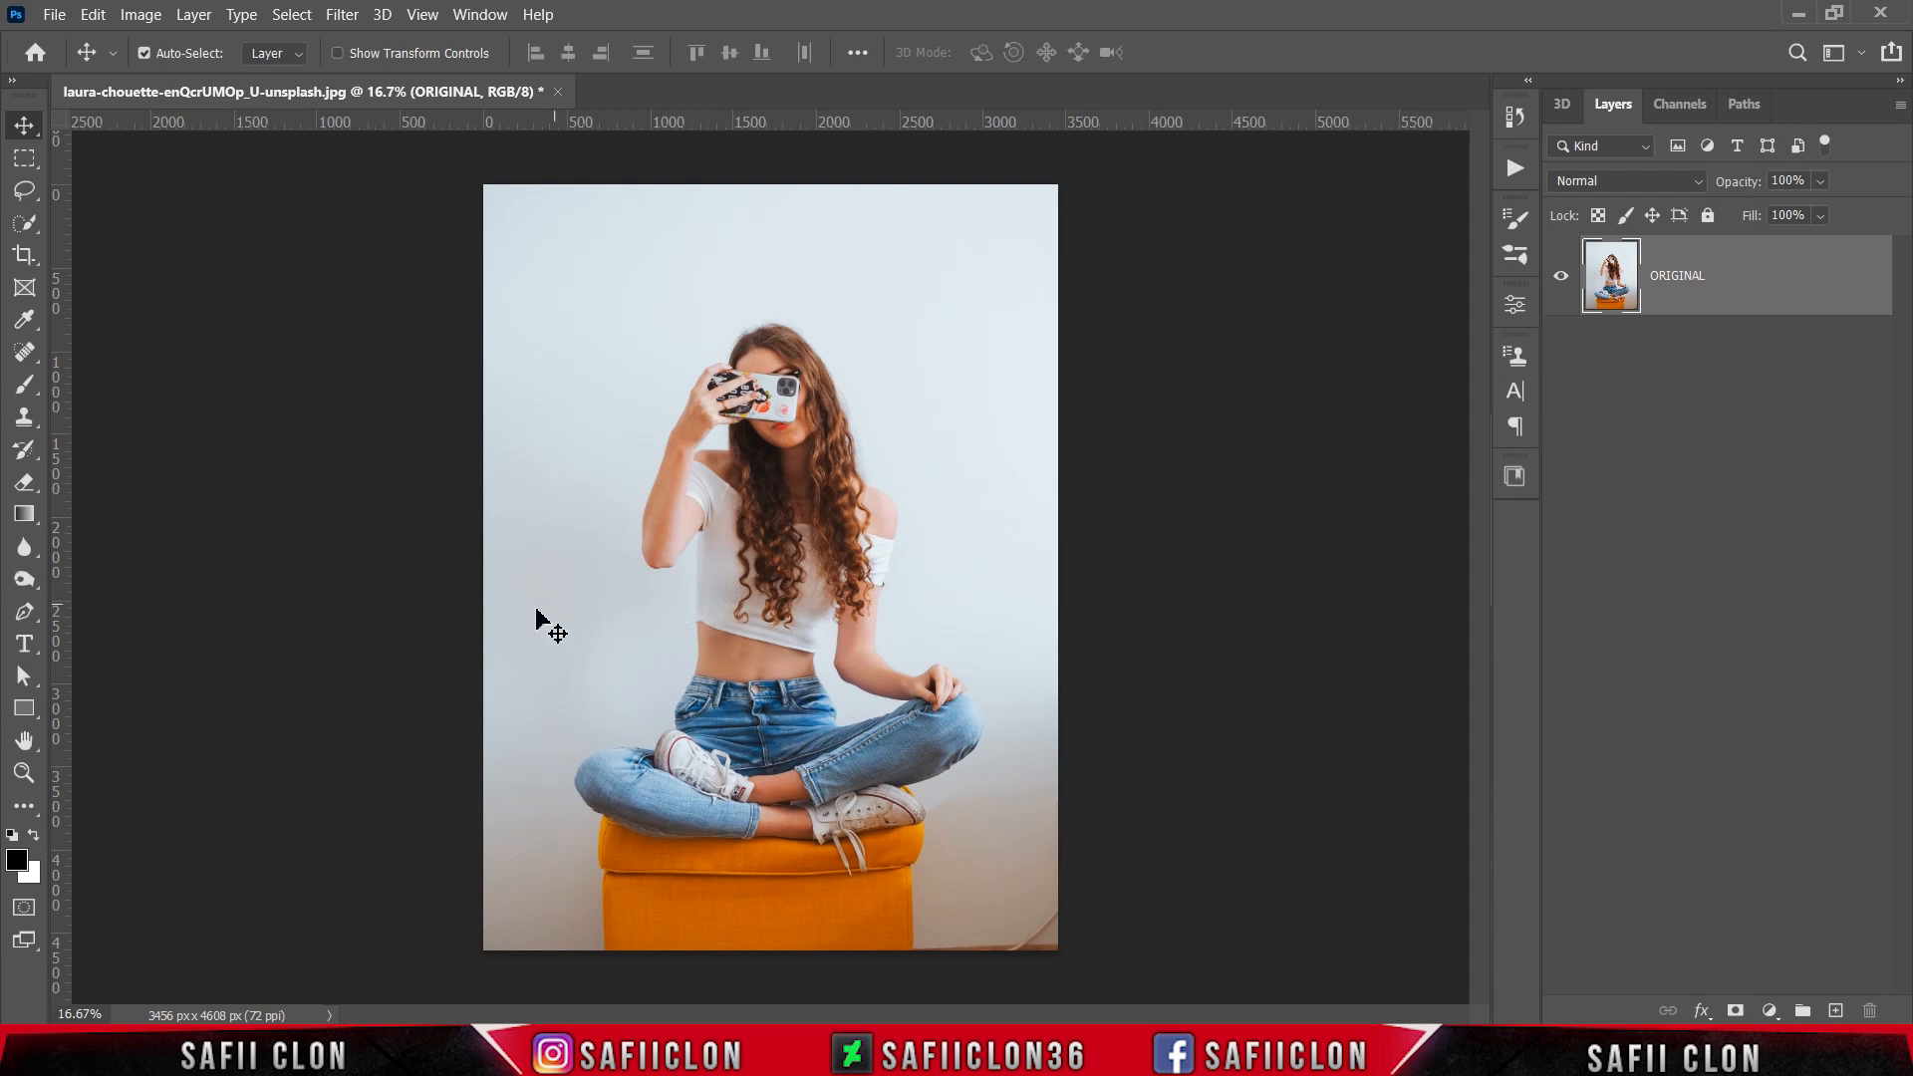
# Step: Activate the Rectangle tool in Shape mode and set its fill to white (ffffff)
pyautogui.click(25, 714)
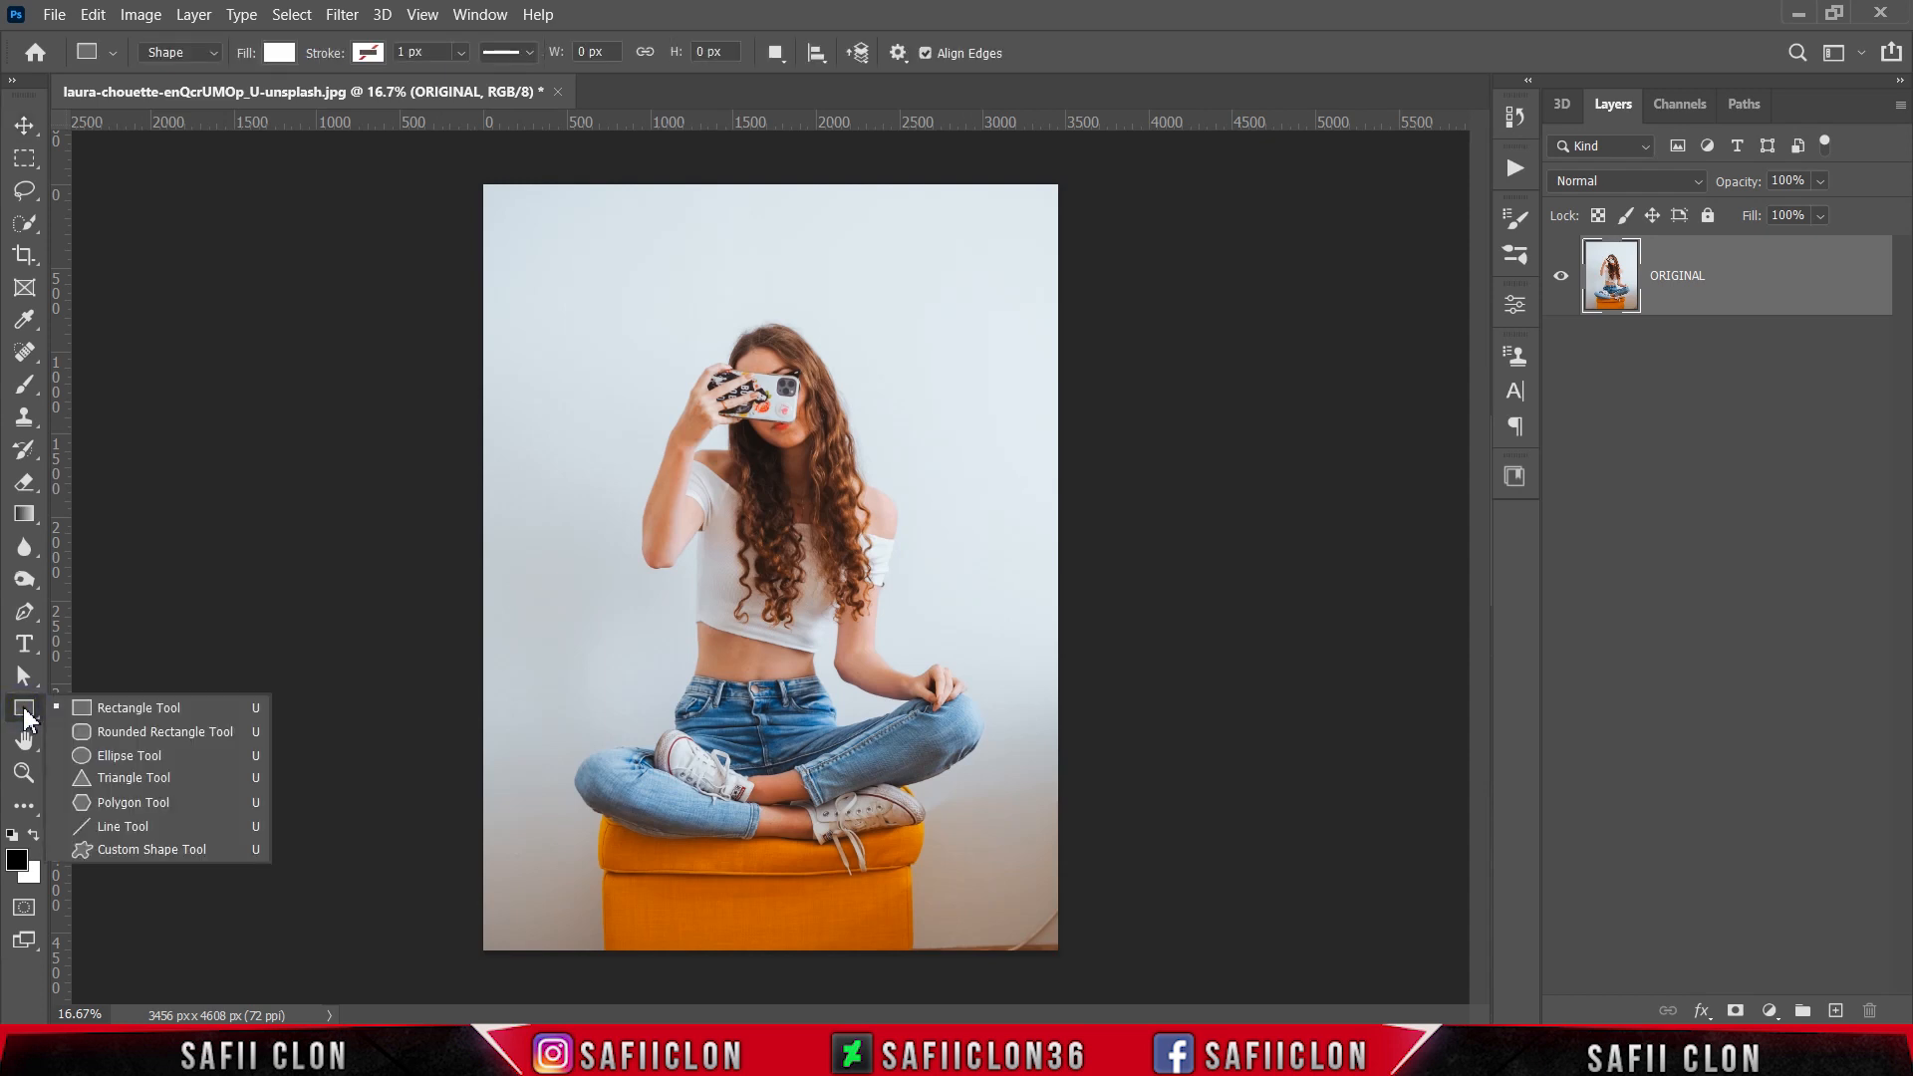
pyautogui.click(103, 709)
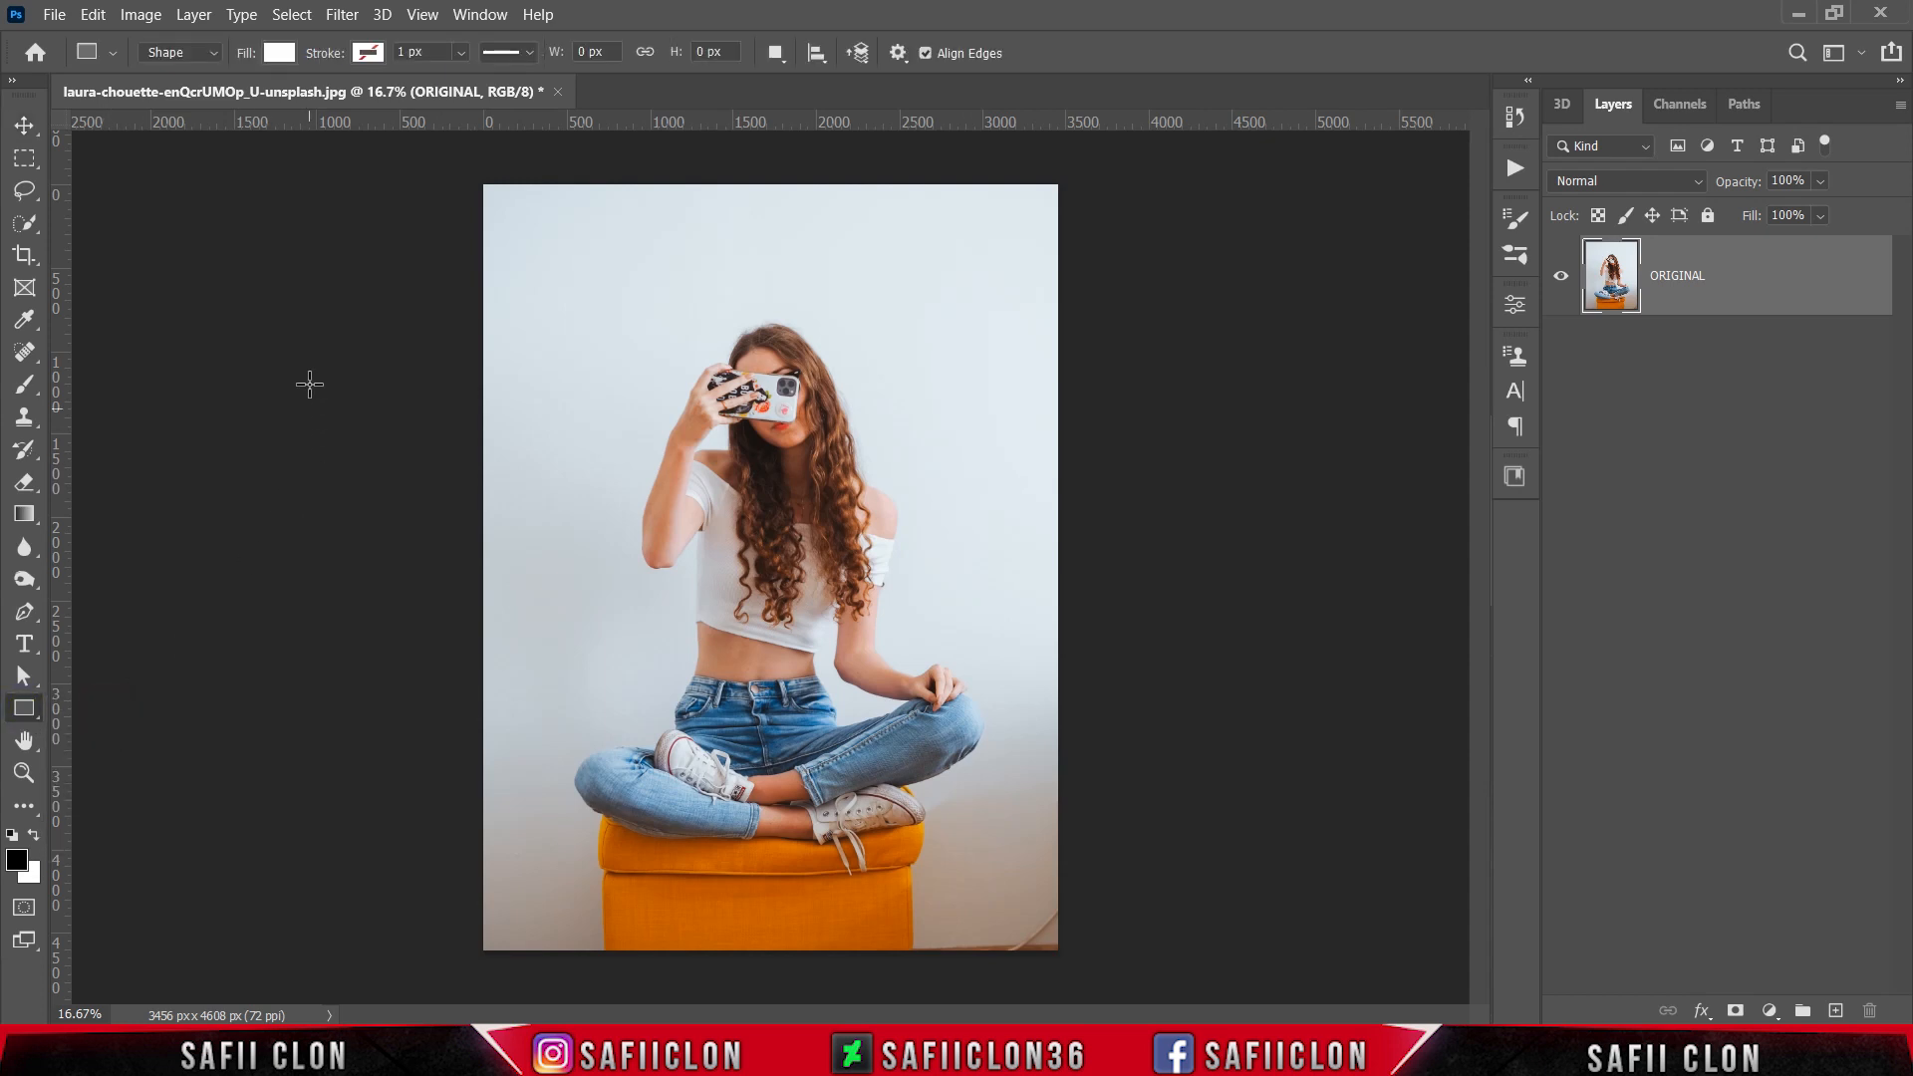
pyautogui.click(279, 55)
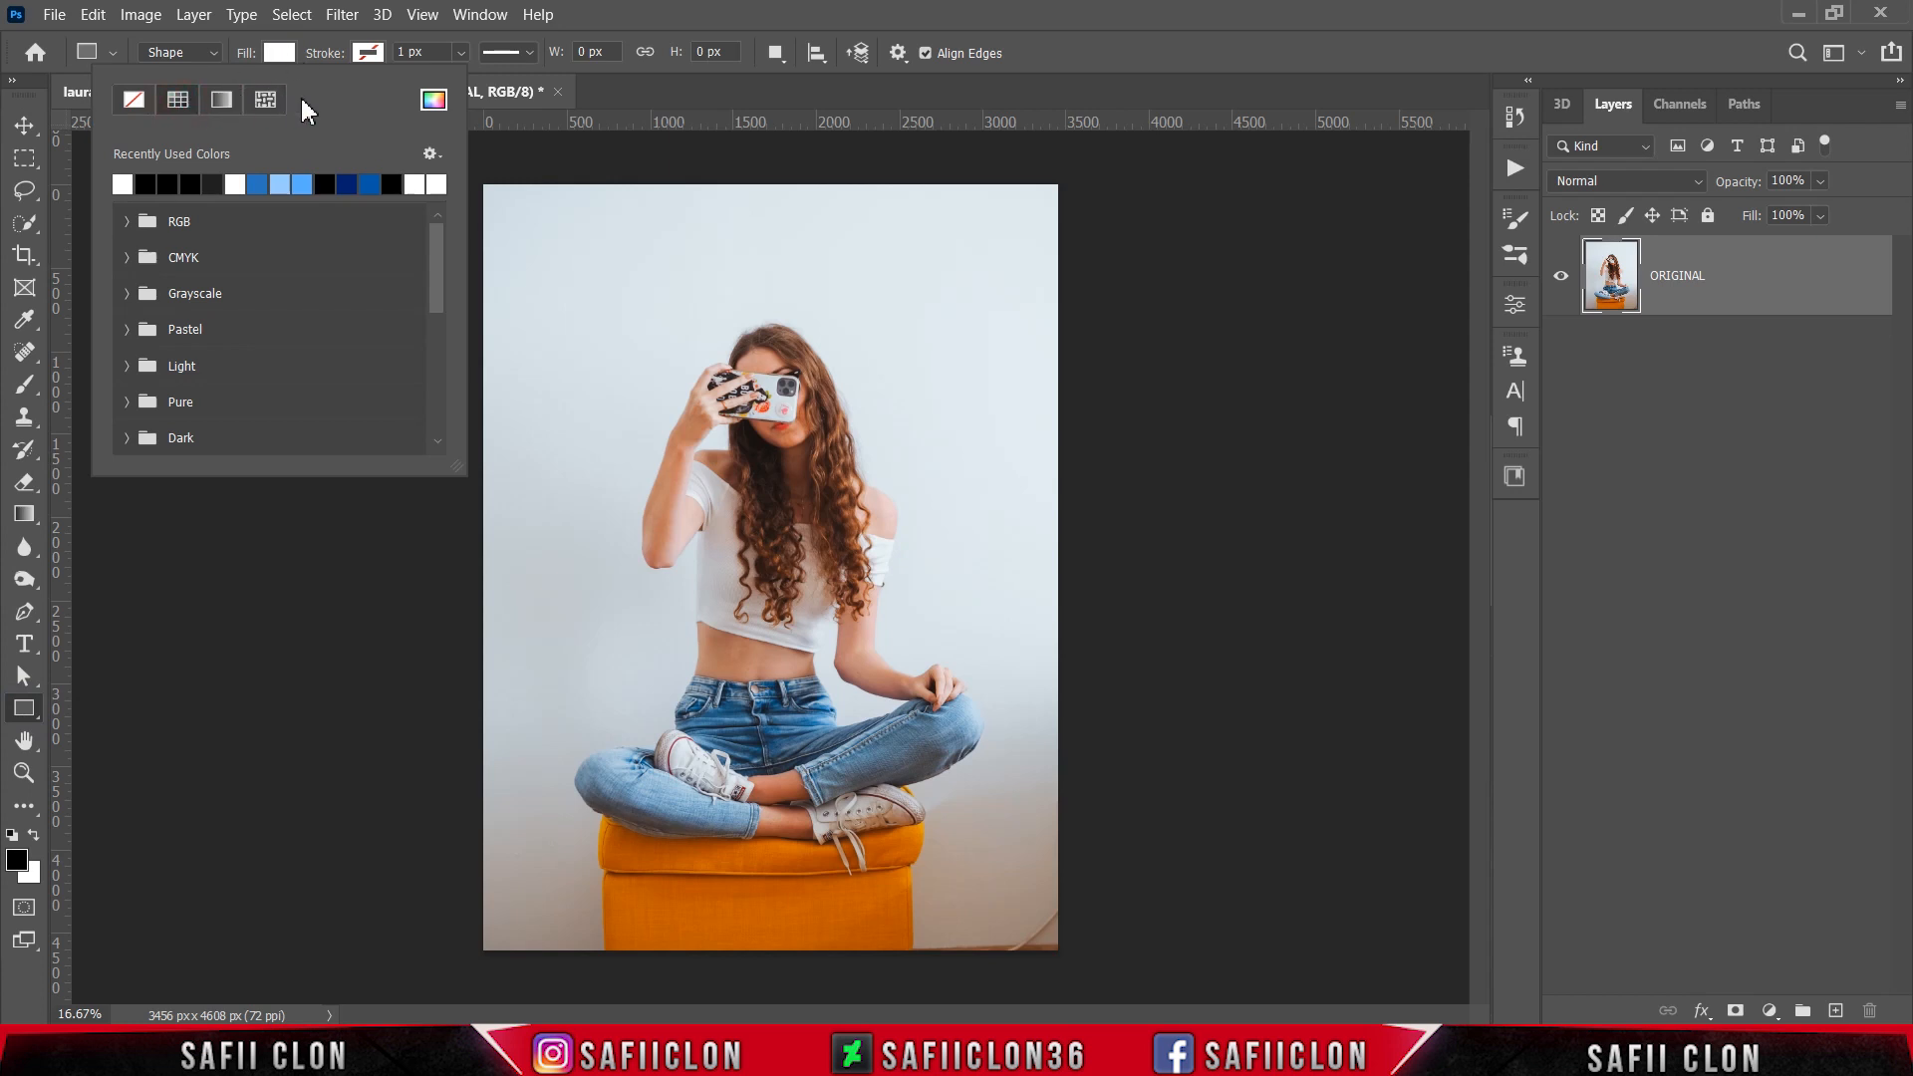
pyautogui.click(433, 99)
pyautogui.click(1398, 375)
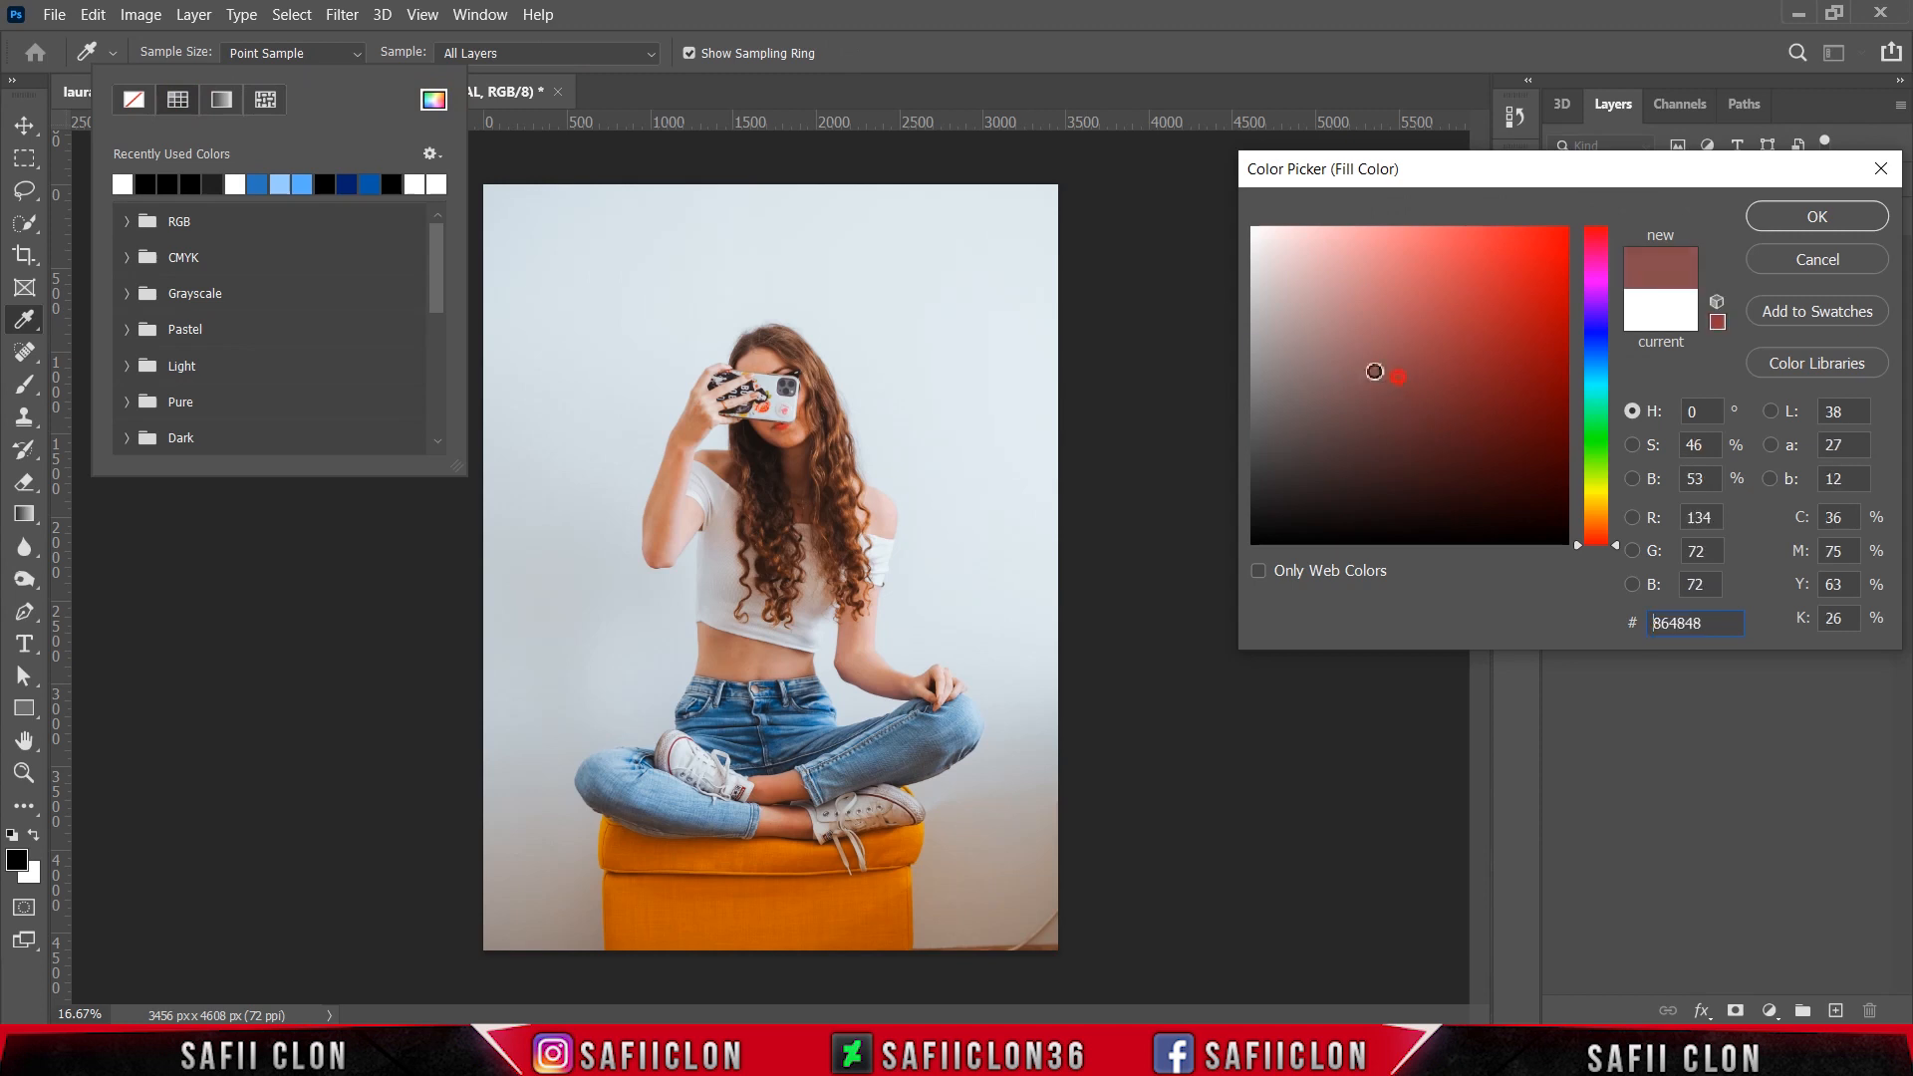
pyautogui.moveTo(1398, 376); pyautogui.dragTo(1238, 217)
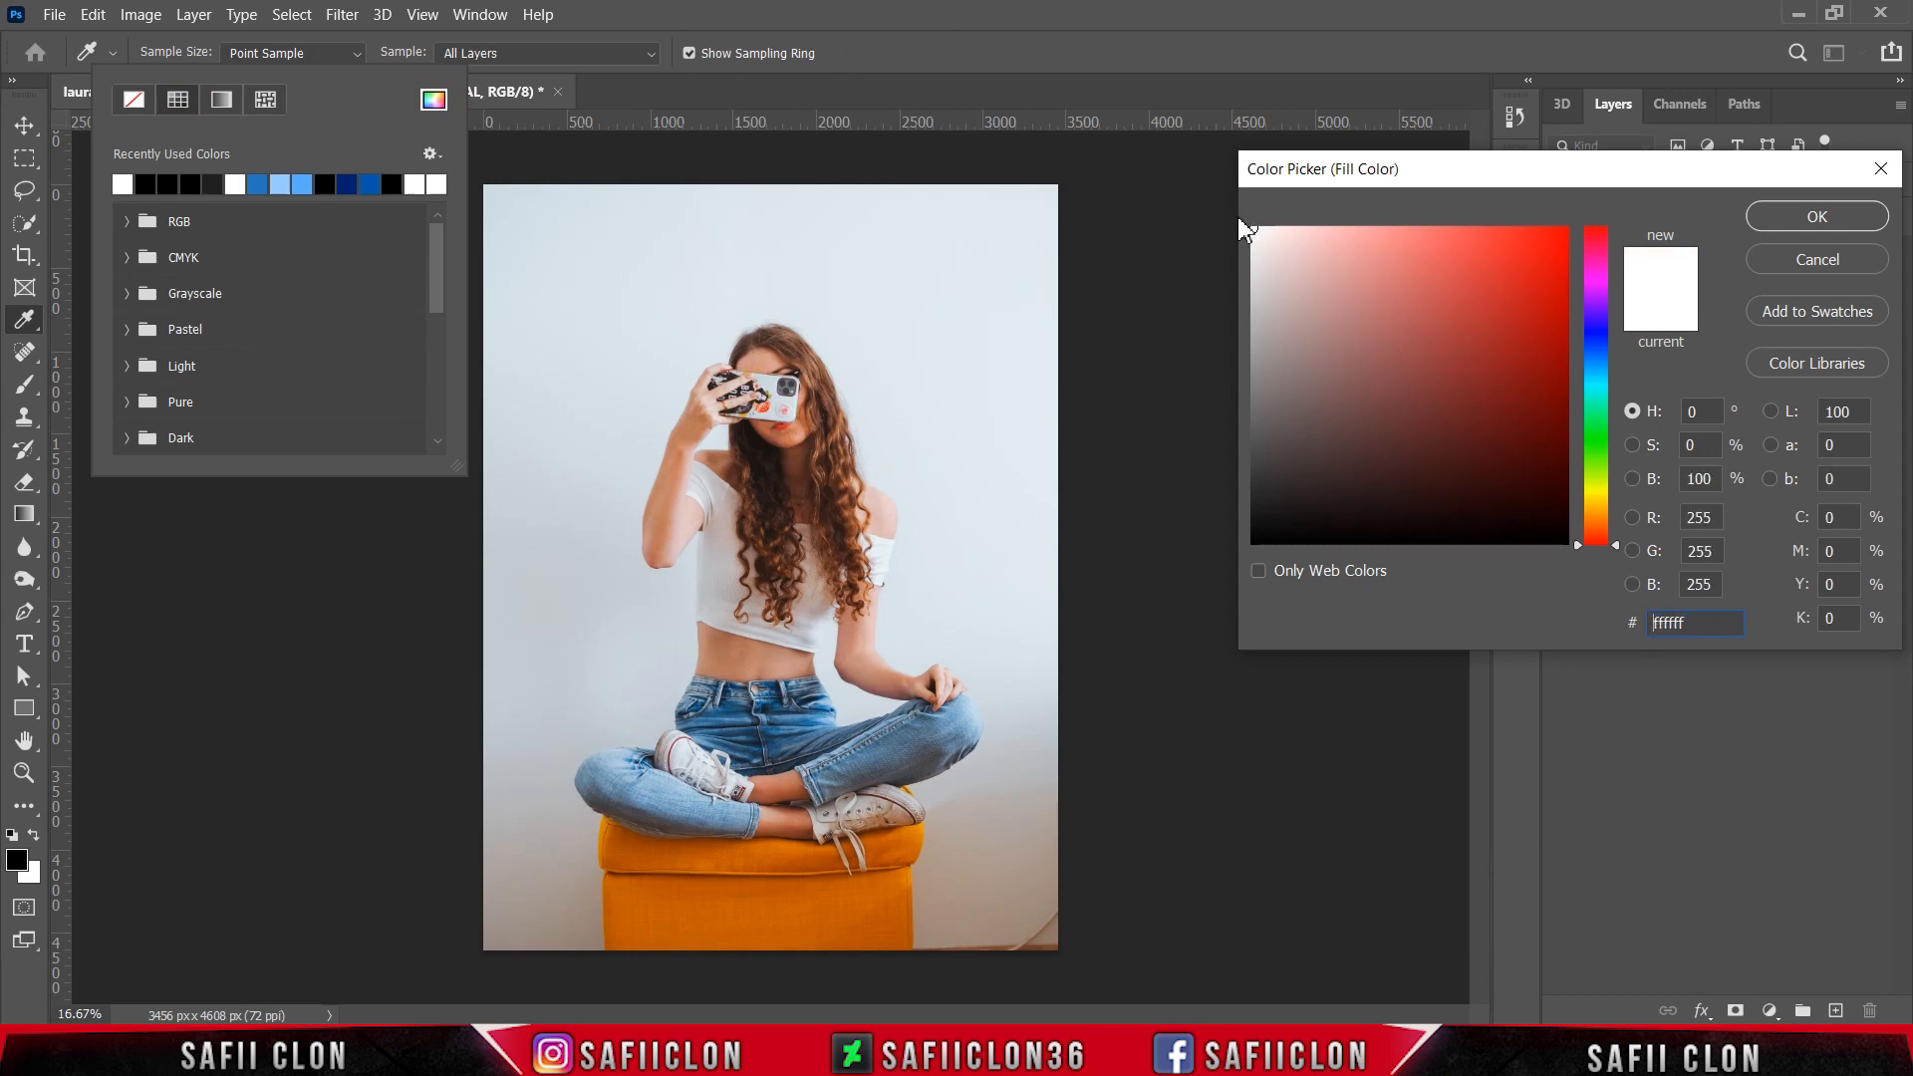
pyautogui.click(1773, 227)
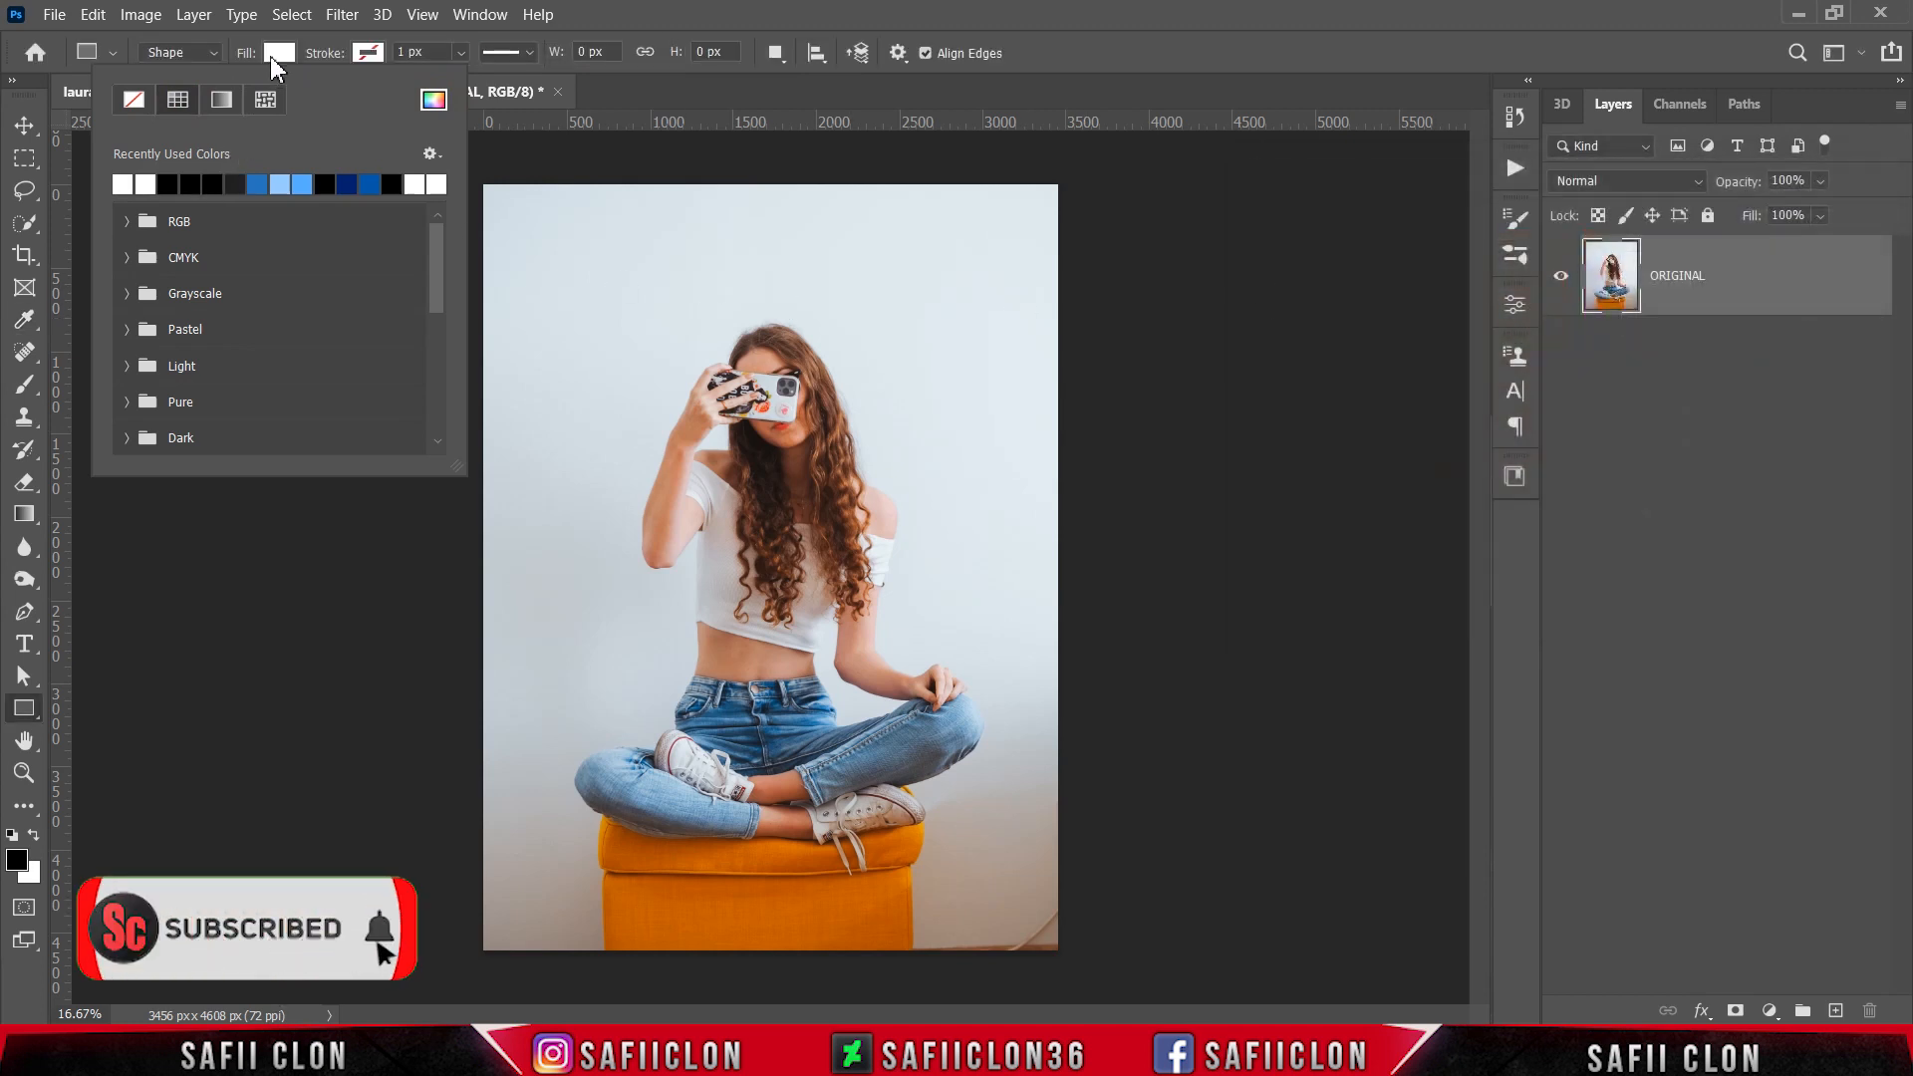
pyautogui.click(273, 56)
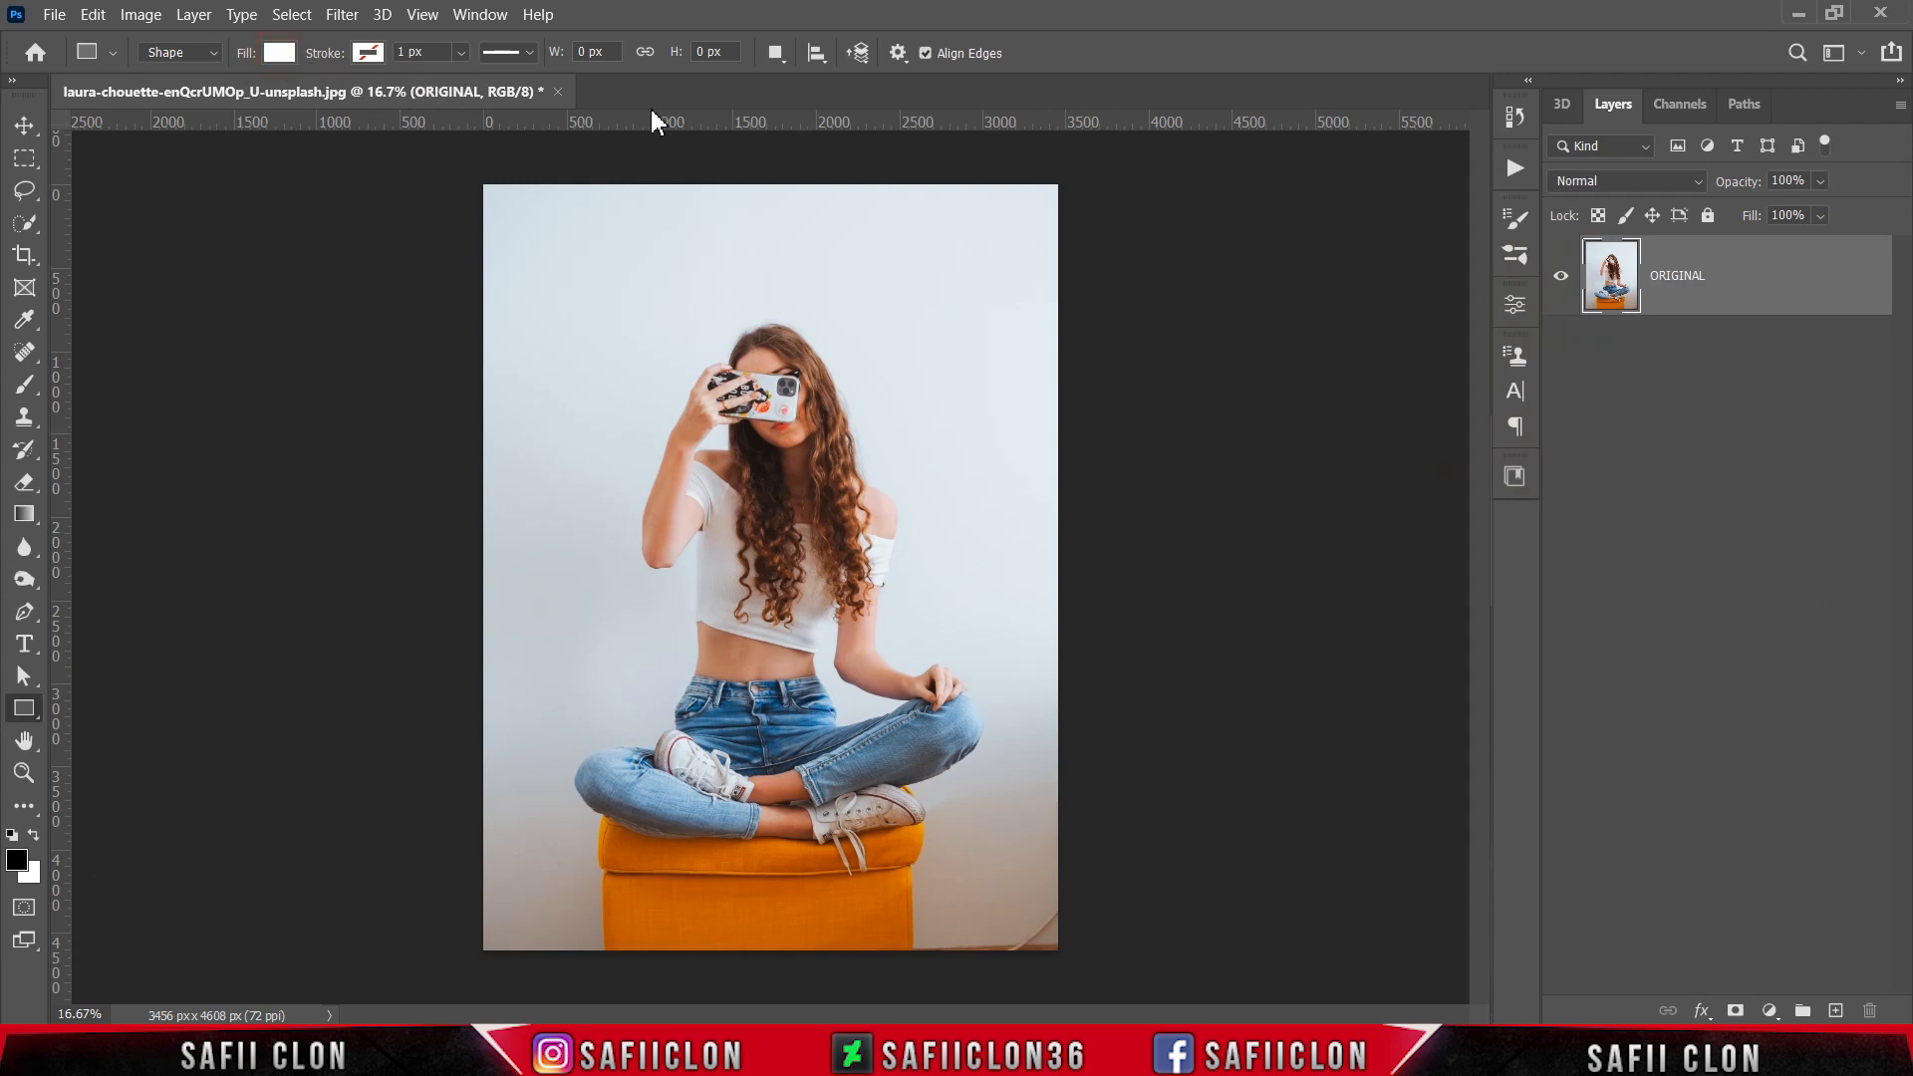
# Step: Draw a thin horizontal white rectangle about 2452 × 212 px across the upper edge area of the photo
pyautogui.click(776, 53)
pyautogui.click(804, 85)
pyautogui.click(777, 55)
pyautogui.click(800, 82)
pyautogui.moveTo(568, 209); pyautogui.dragTo(978, 245)
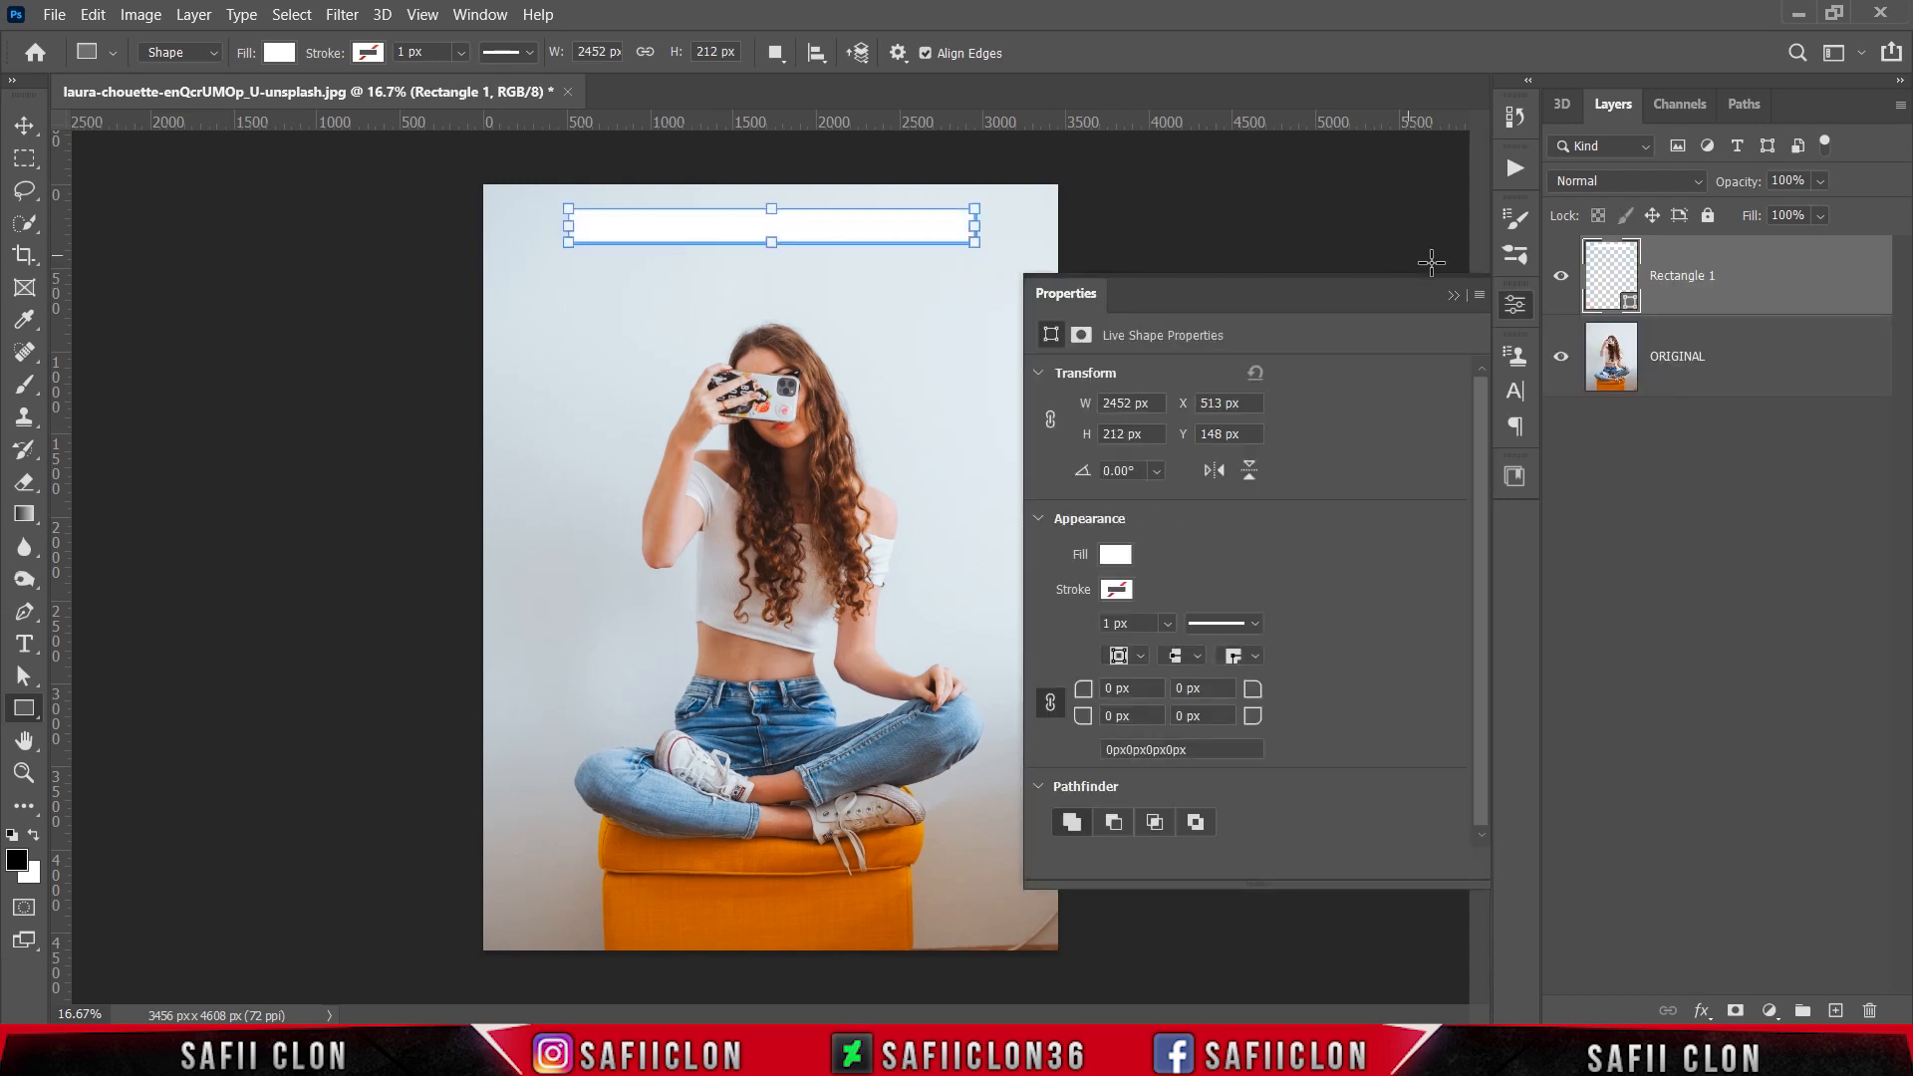
pyautogui.click(1451, 296)
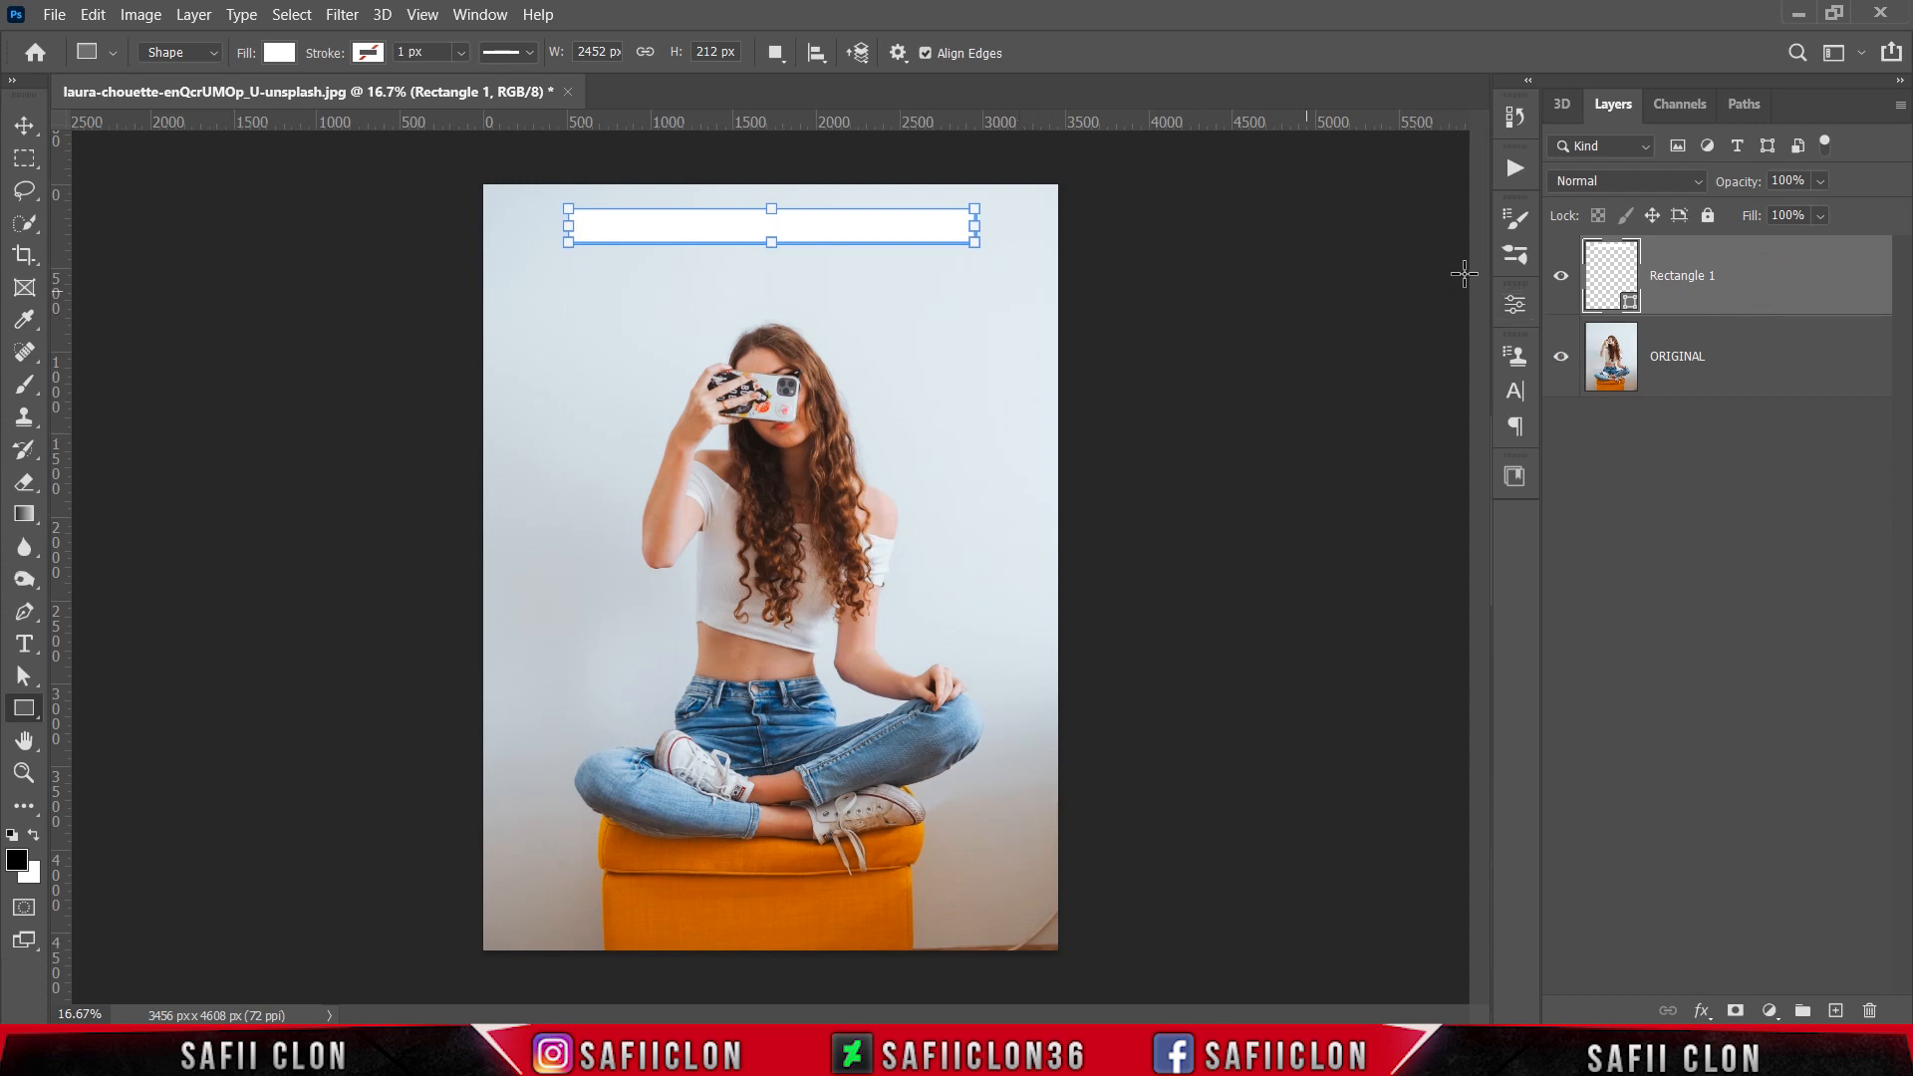
# Step: Duplicate the rectangle layer and move the copy straight down to about Y 602 px, leaving a small gap between the bars
pyautogui.rightClick(1746, 267)
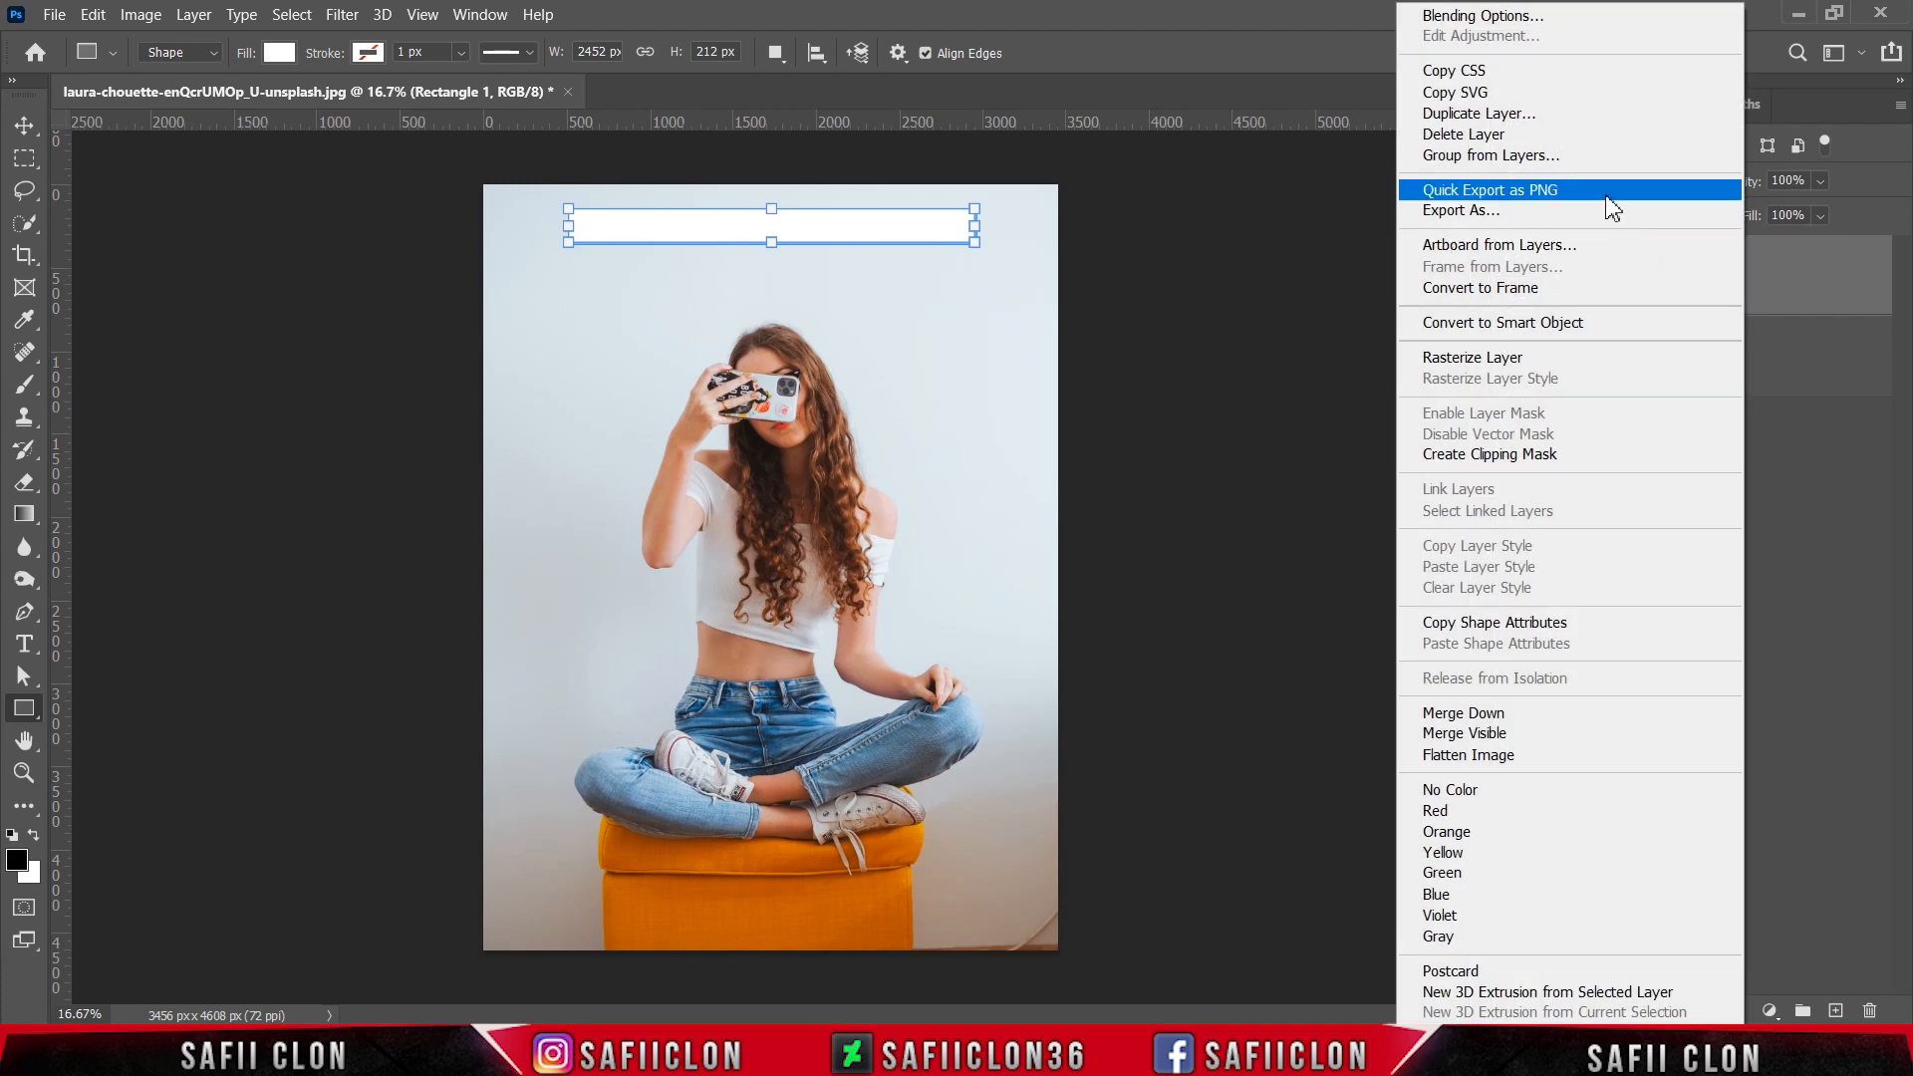
pyautogui.click(1512, 115)
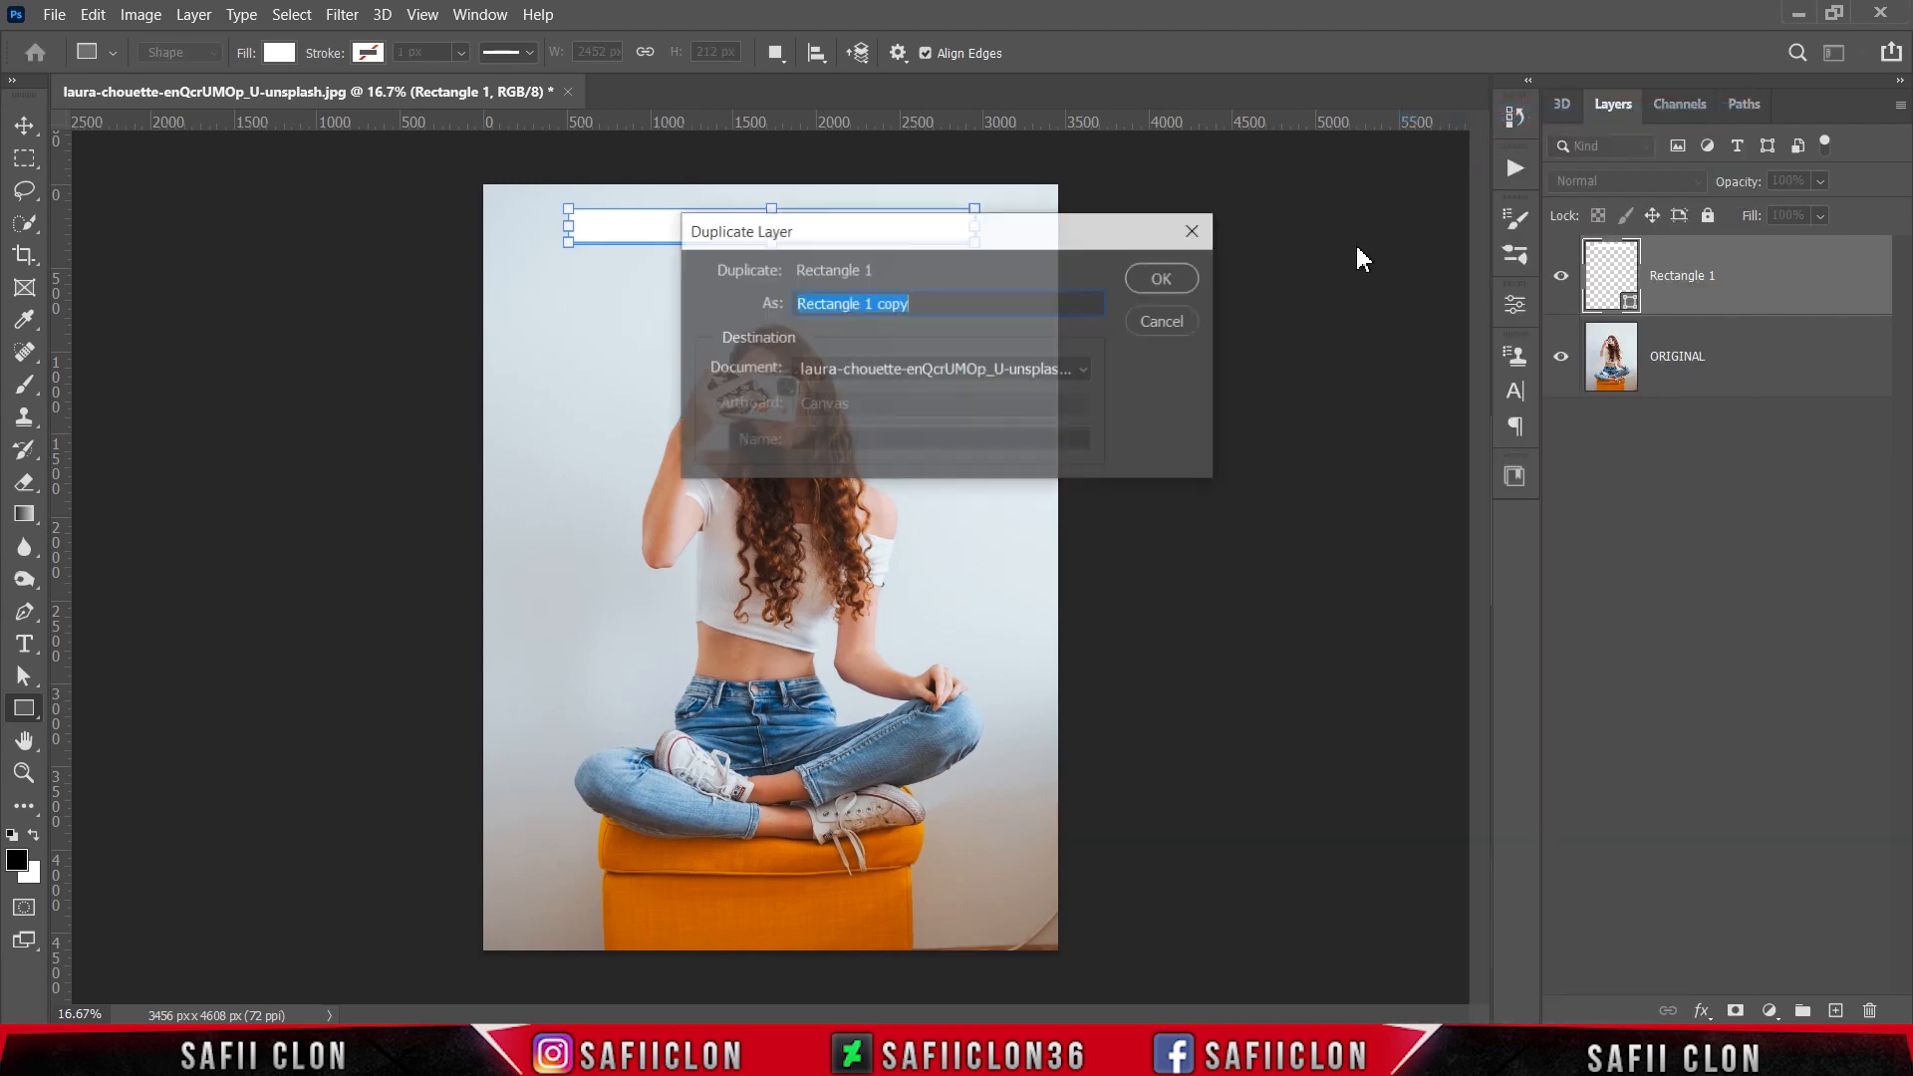
pyautogui.click(1168, 269)
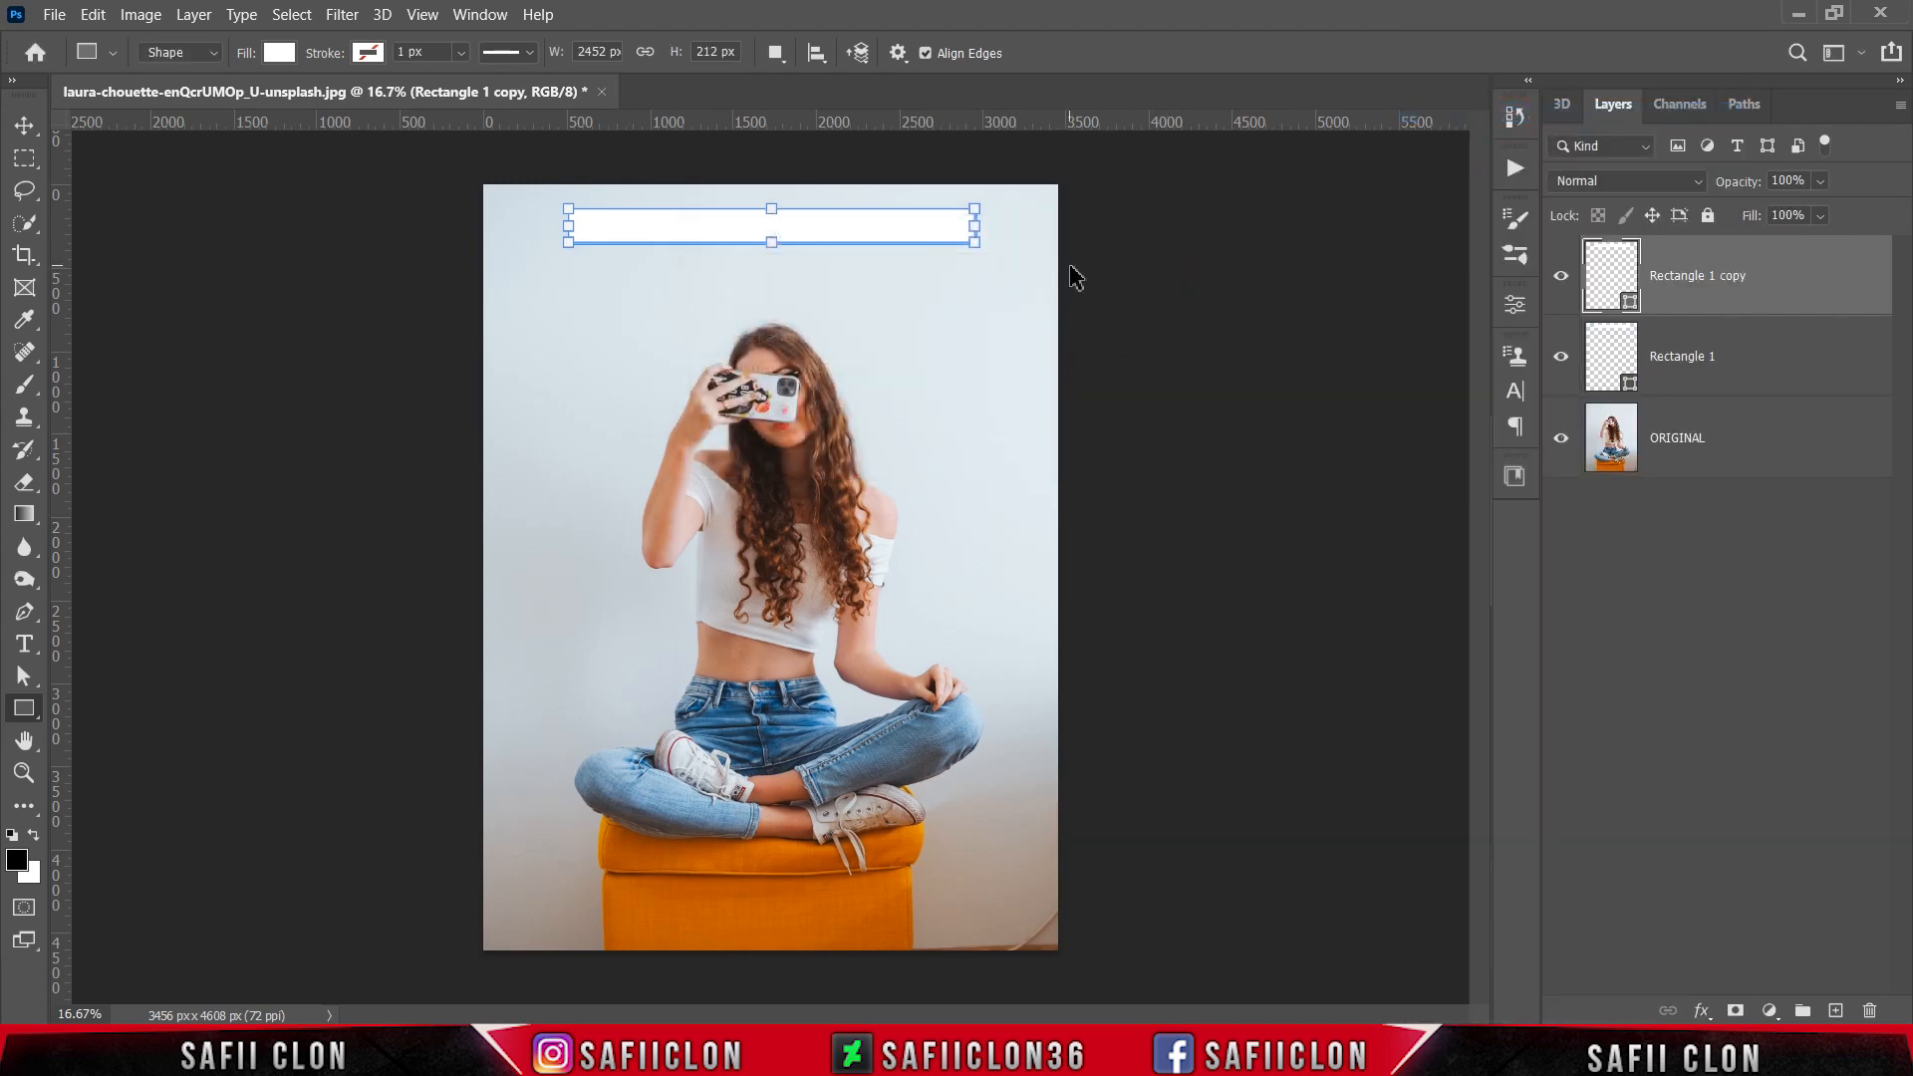
pyautogui.hotkey('ctrl', 't')
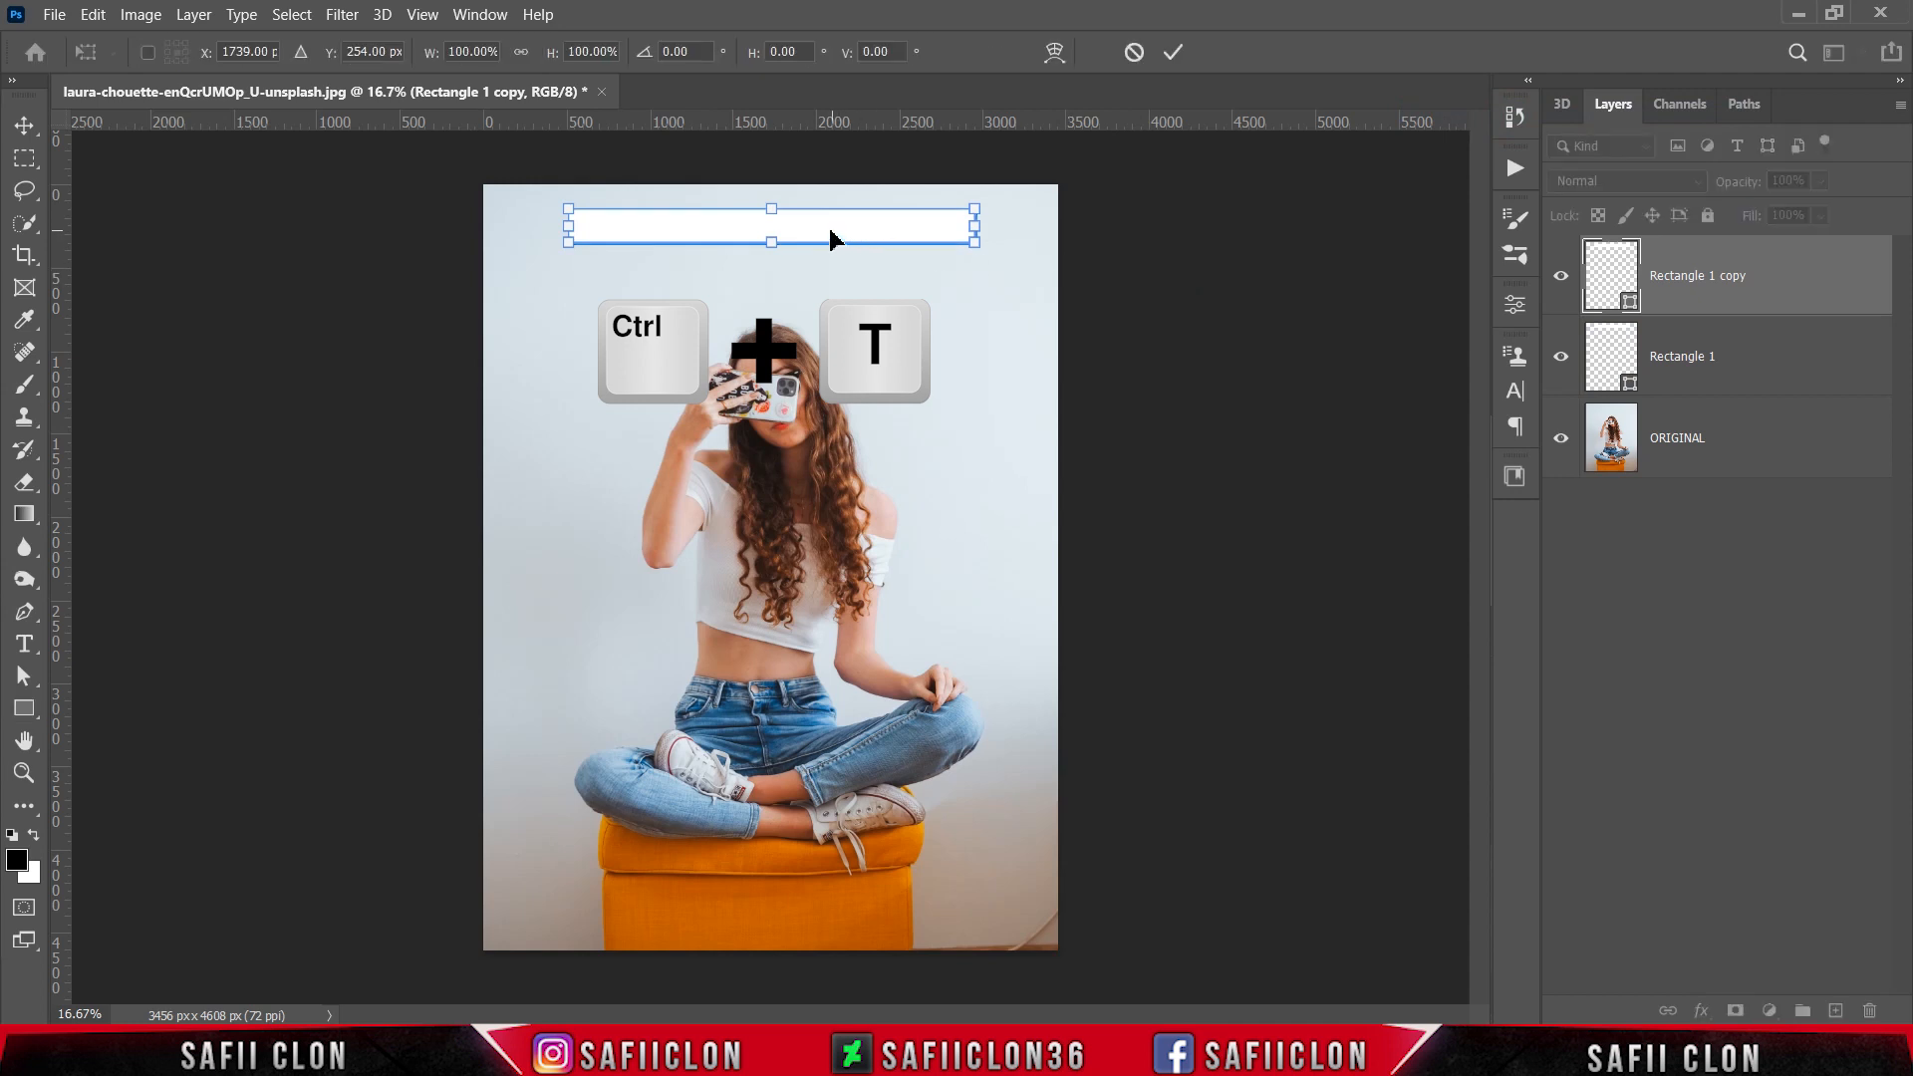
pyautogui.moveTo(824, 227); pyautogui.dragTo(824, 290)
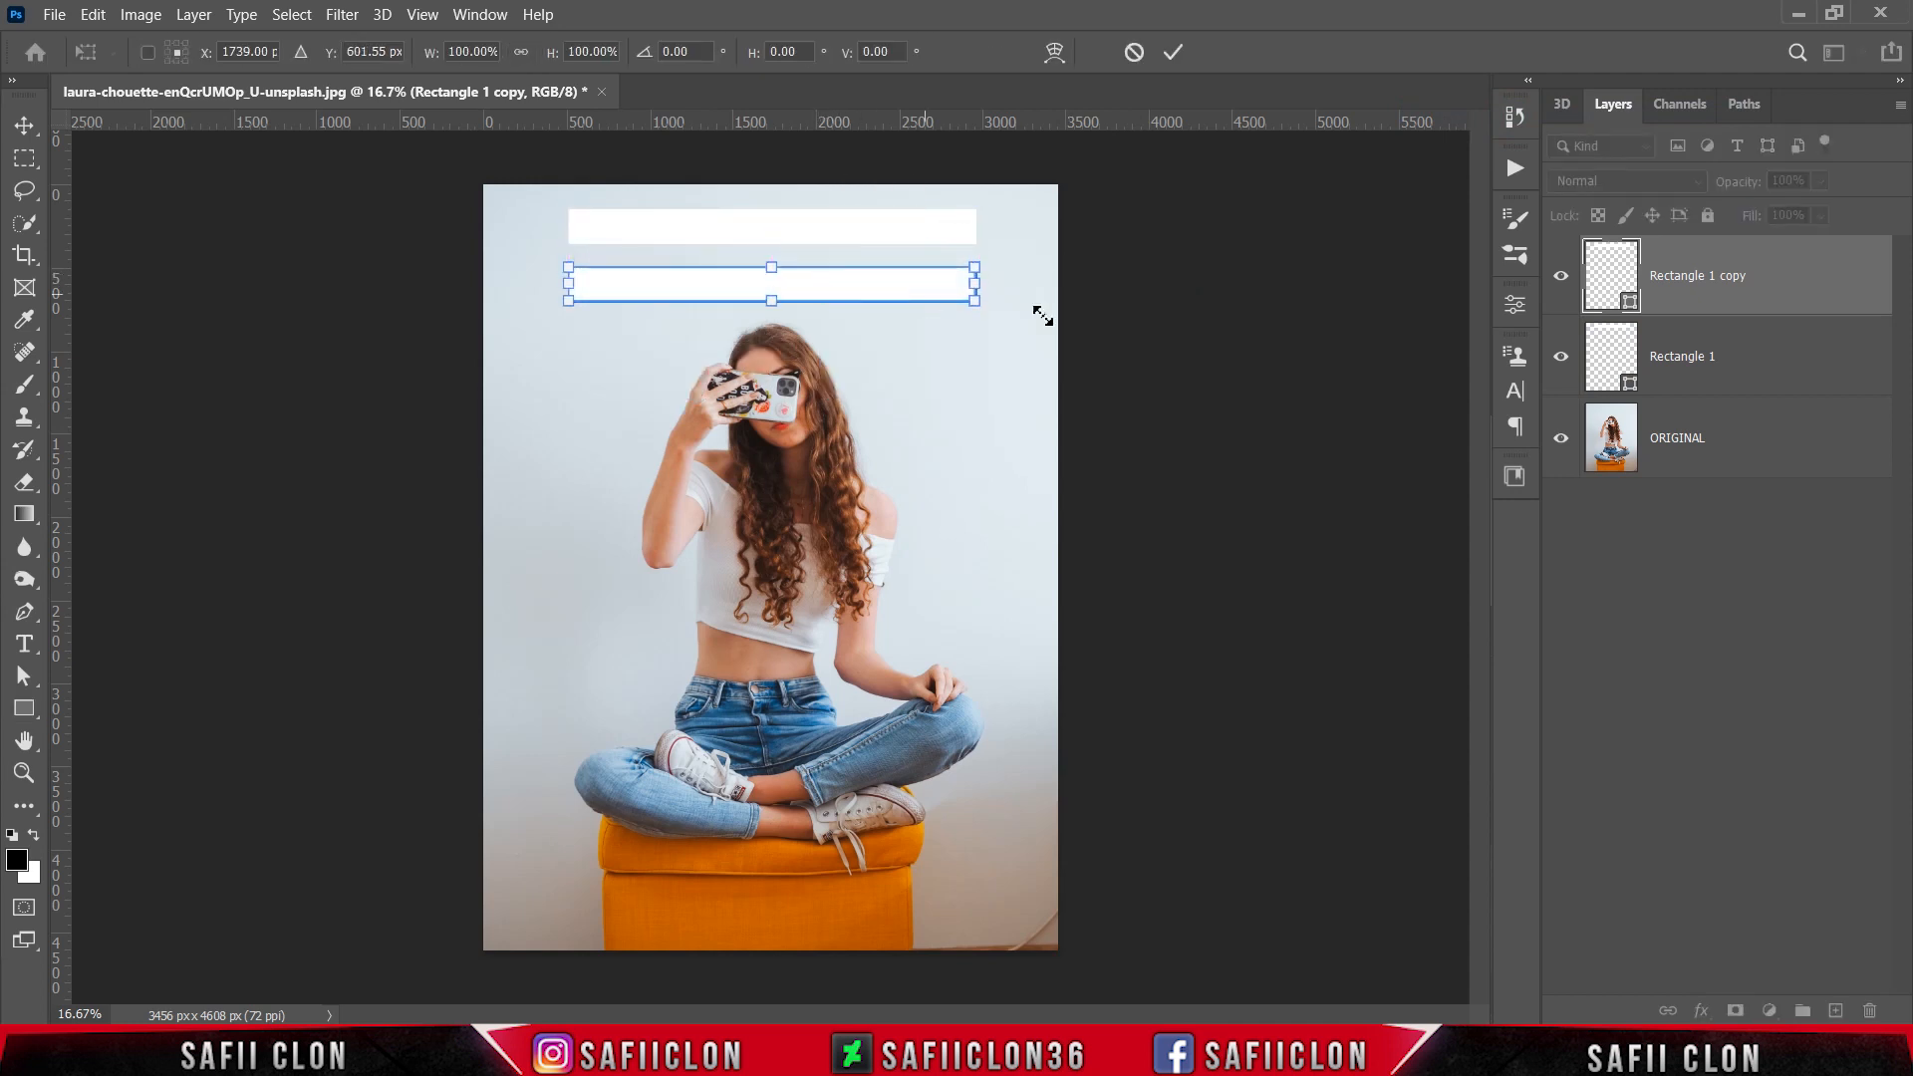
pyautogui.click(1174, 53)
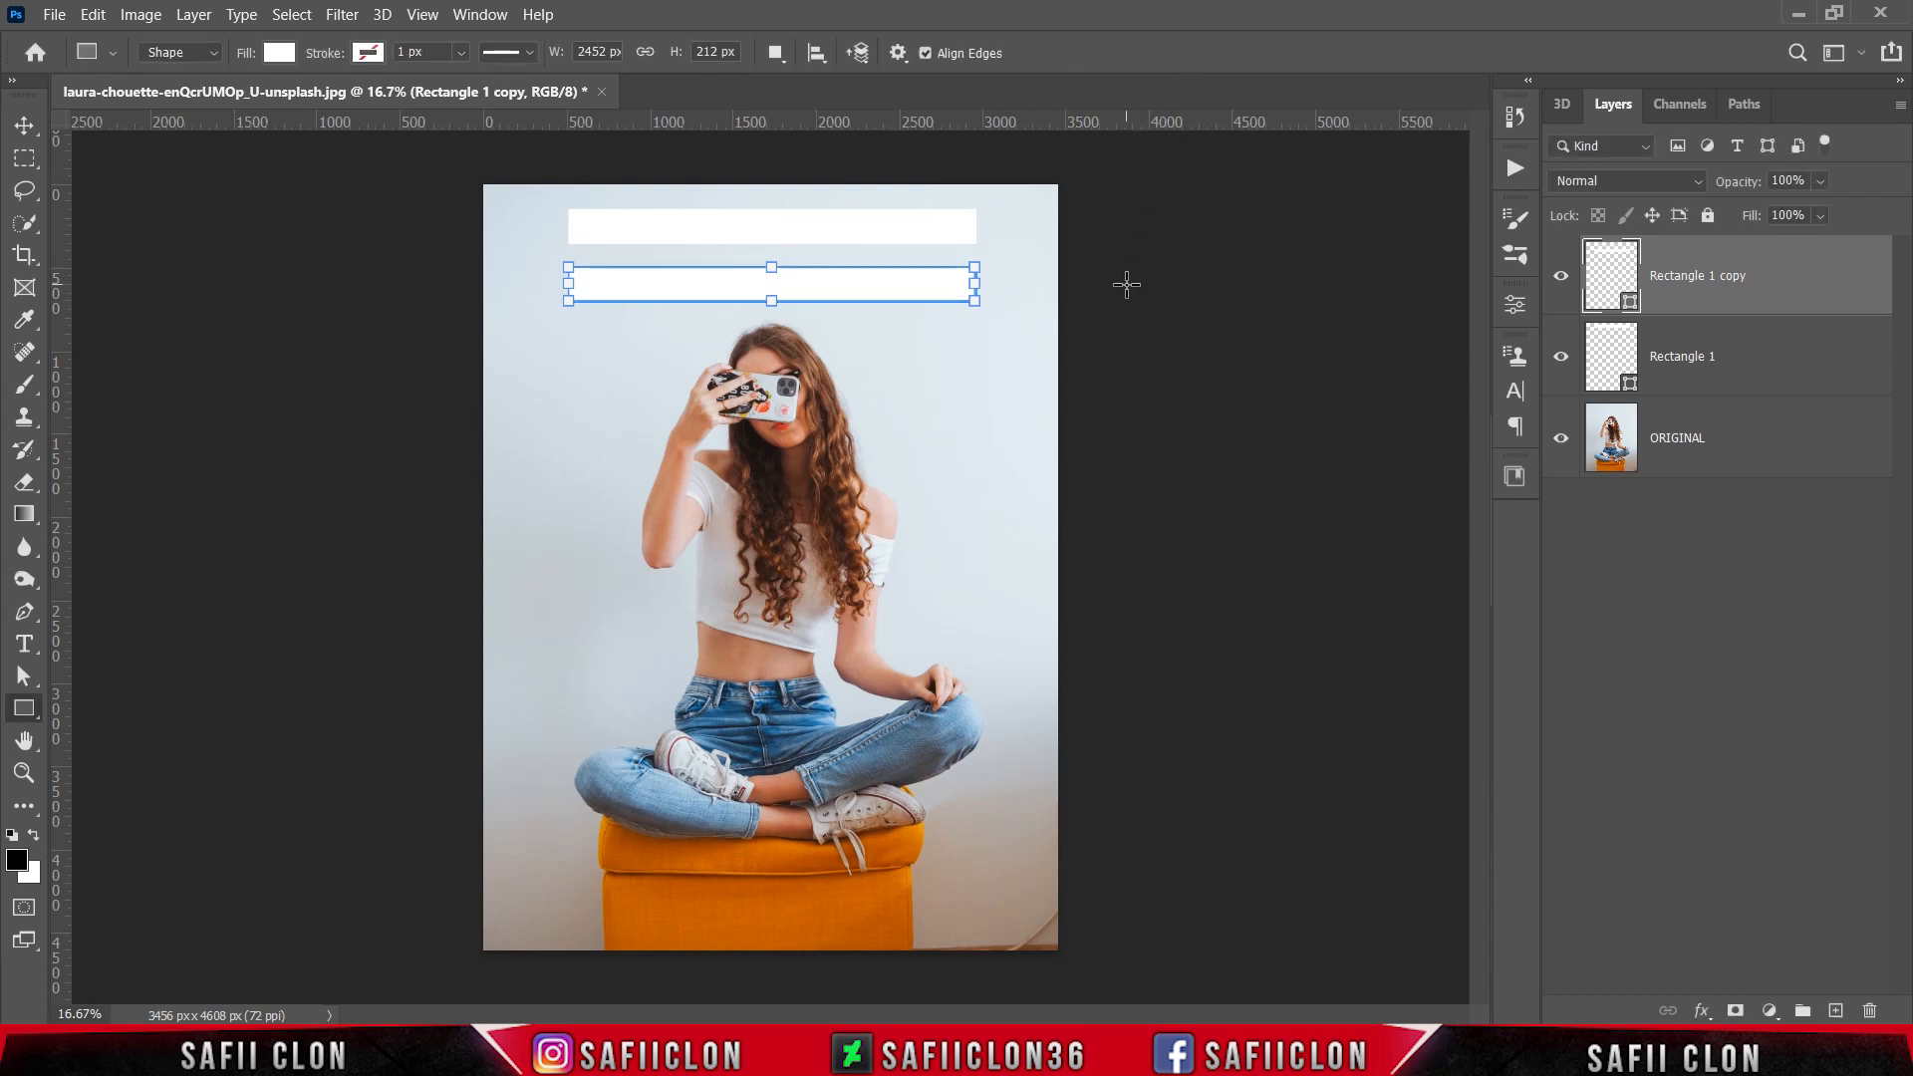
# Step: Repeat the duplicating transform five times to add five more evenly spaced bars below the copy
pyautogui.hotkey('ctrl', 'shift', 'alt', 't')
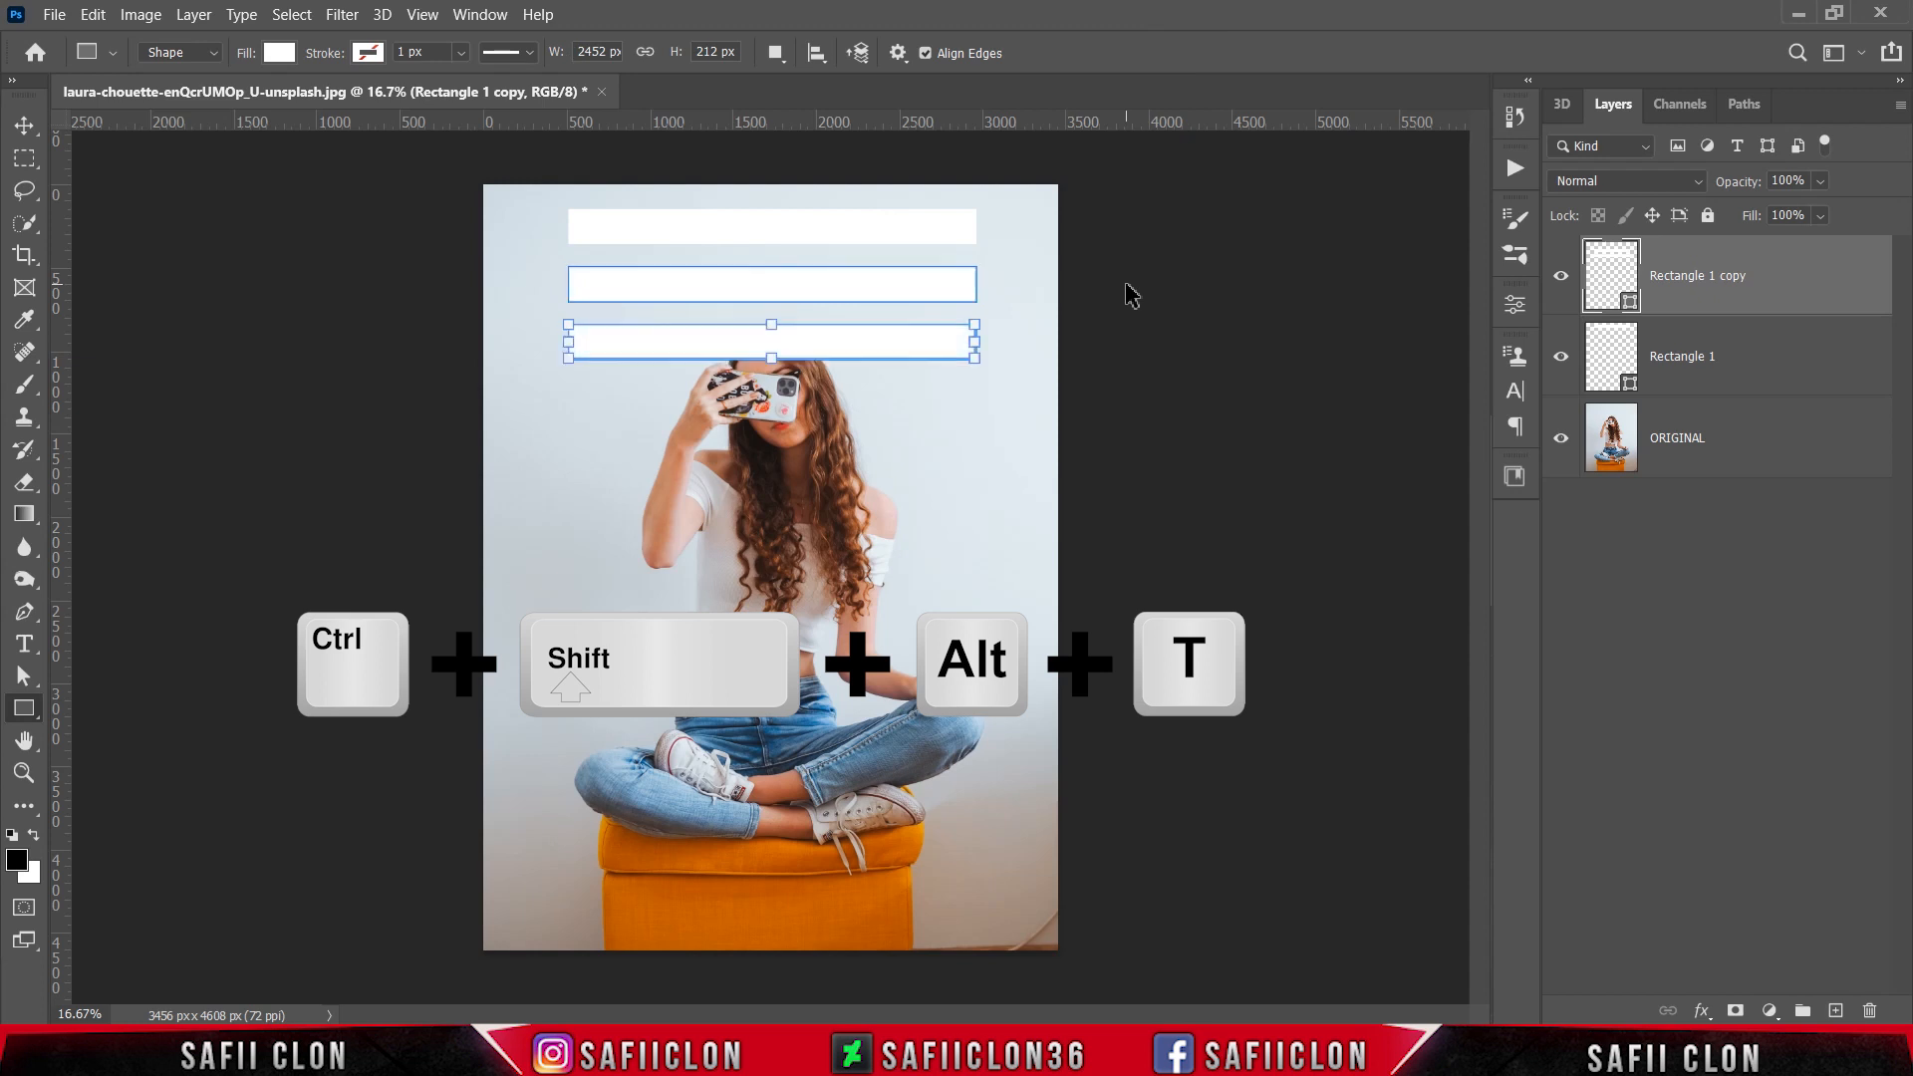
pyautogui.hotkey('ctrl', 'shift', 'alt', 't')
pyautogui.hotkey('ctrl', 'shift', 'alt', 't')
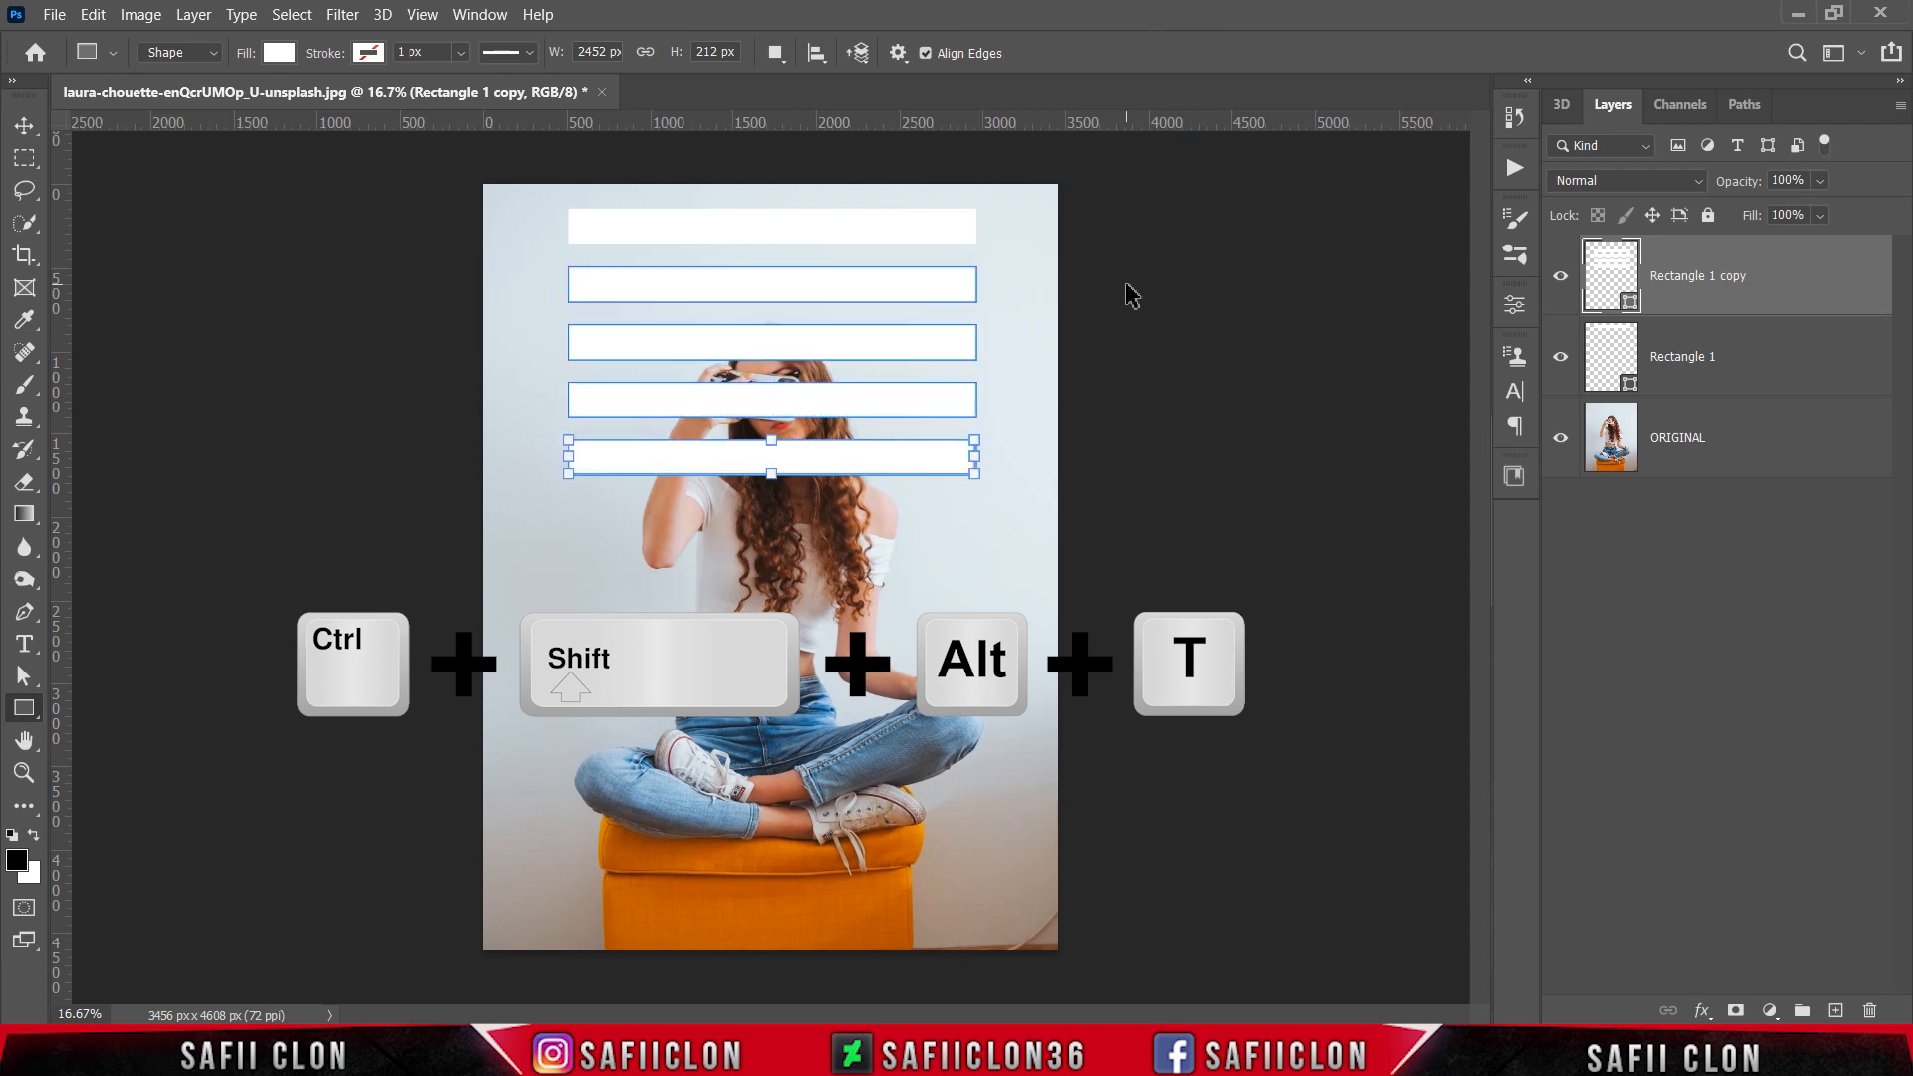
pyautogui.hotkey('ctrl', 'shift', 'alt', 't')
pyautogui.hotkey('ctrl', 'shift', 'alt', 't')
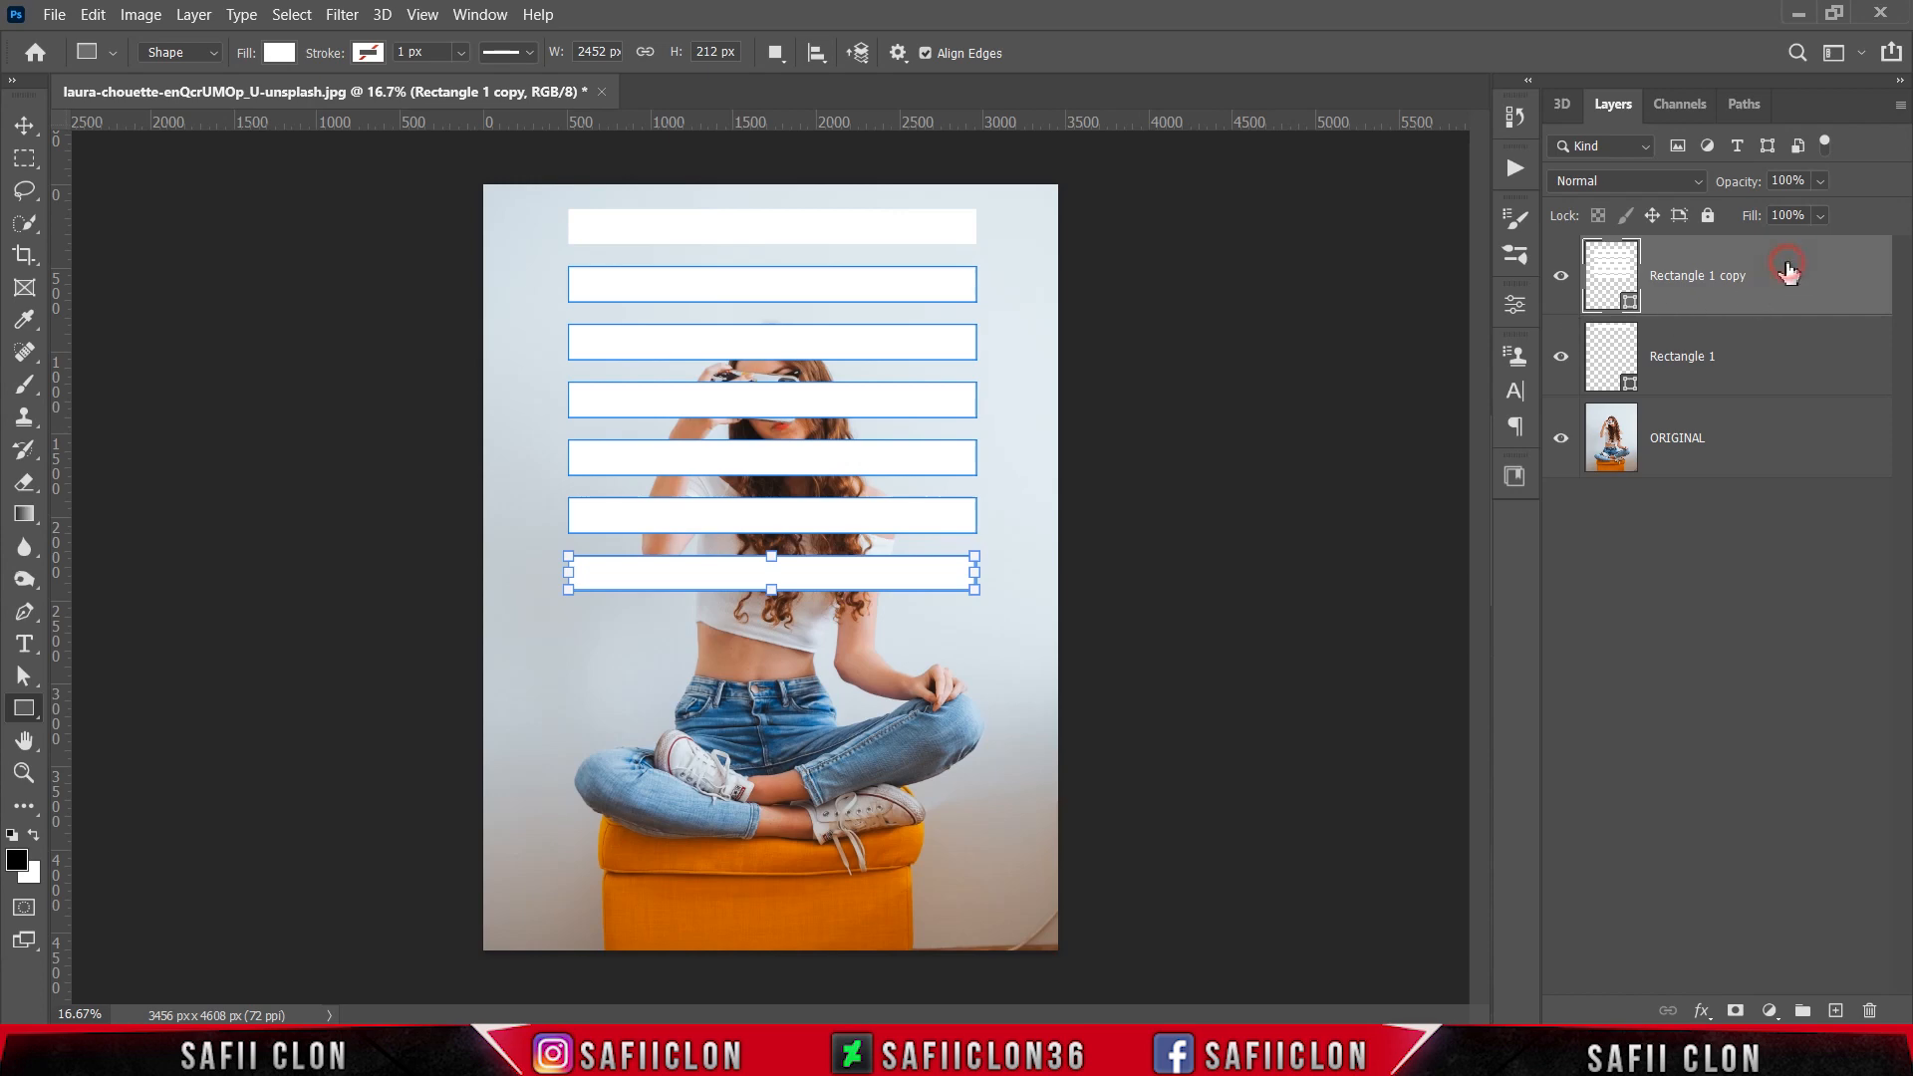
# Step: Merge the Rectangle 1 and Rectangle 1 copy layers into a single shape layer
pyautogui.keyDown('shift'); pyautogui.click(1759, 356); pyautogui.keyUp('shift')
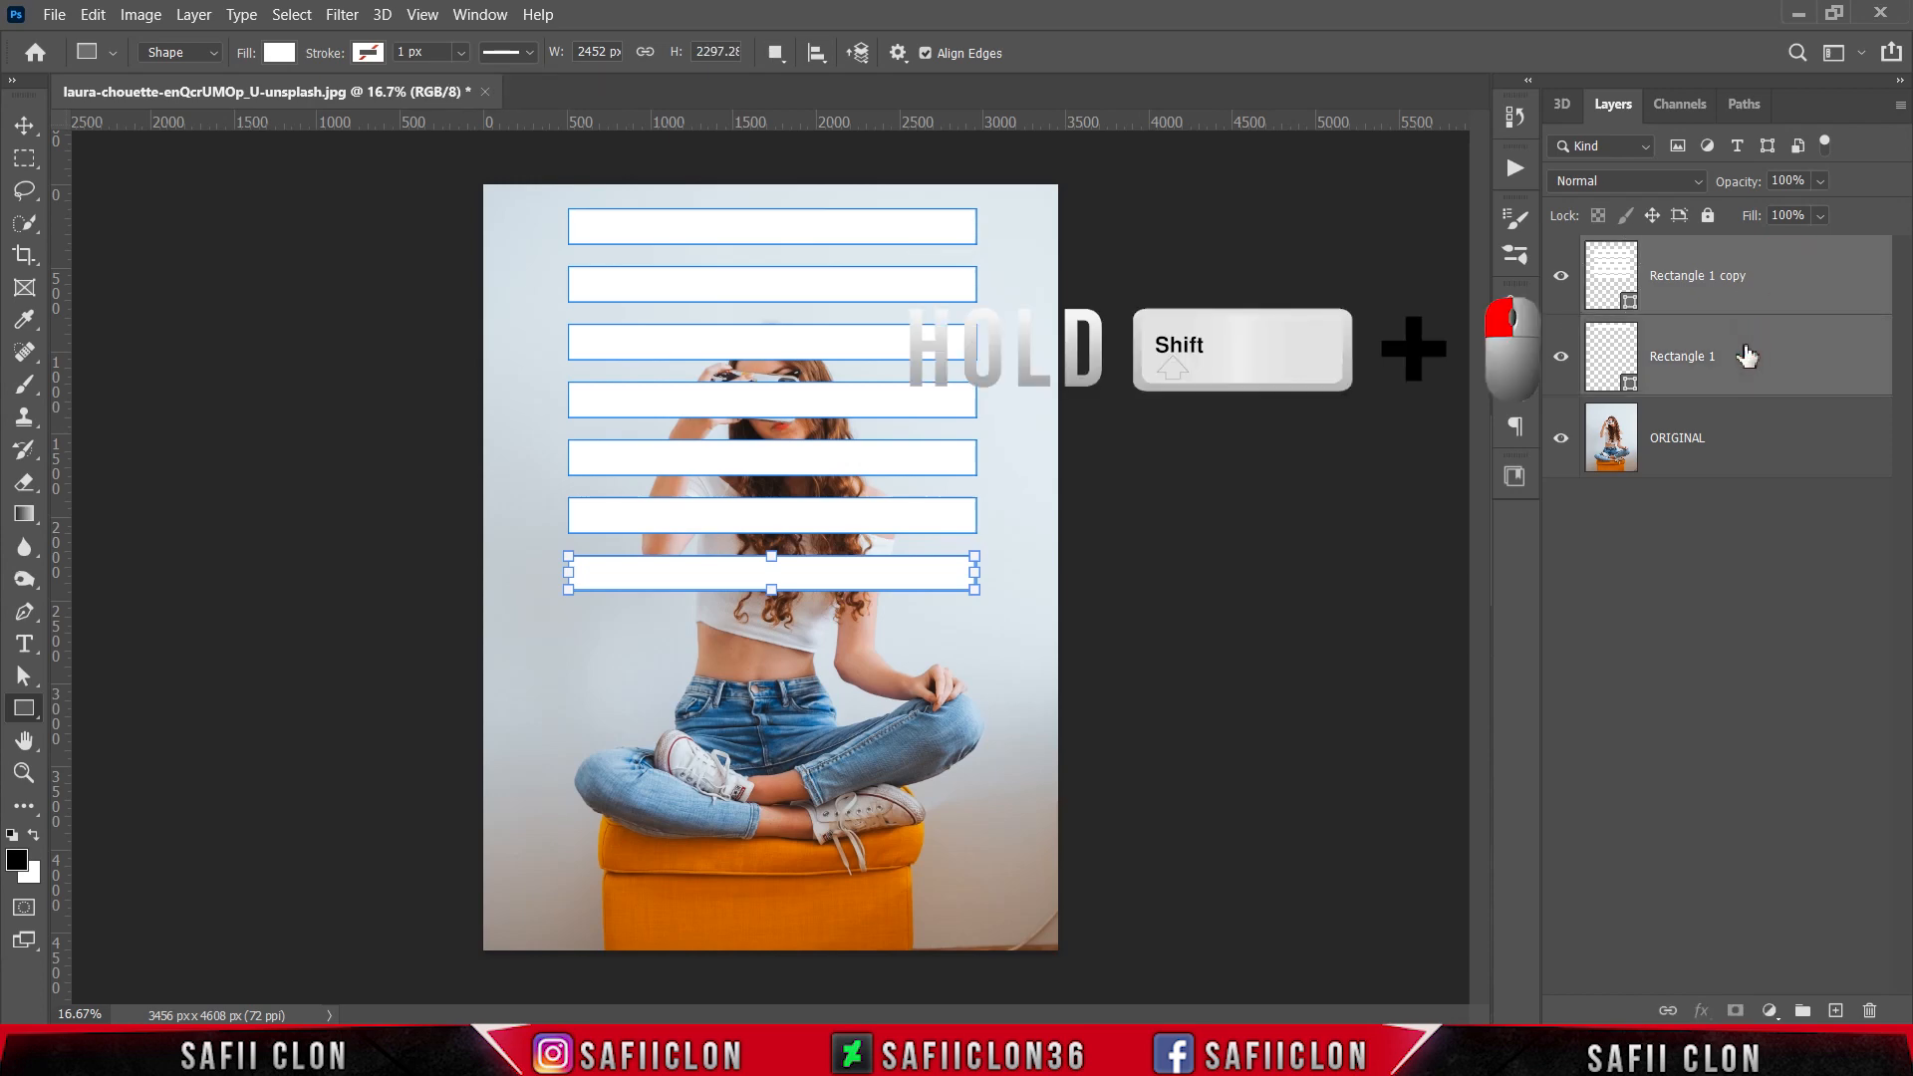
pyautogui.rightClick(1745, 351)
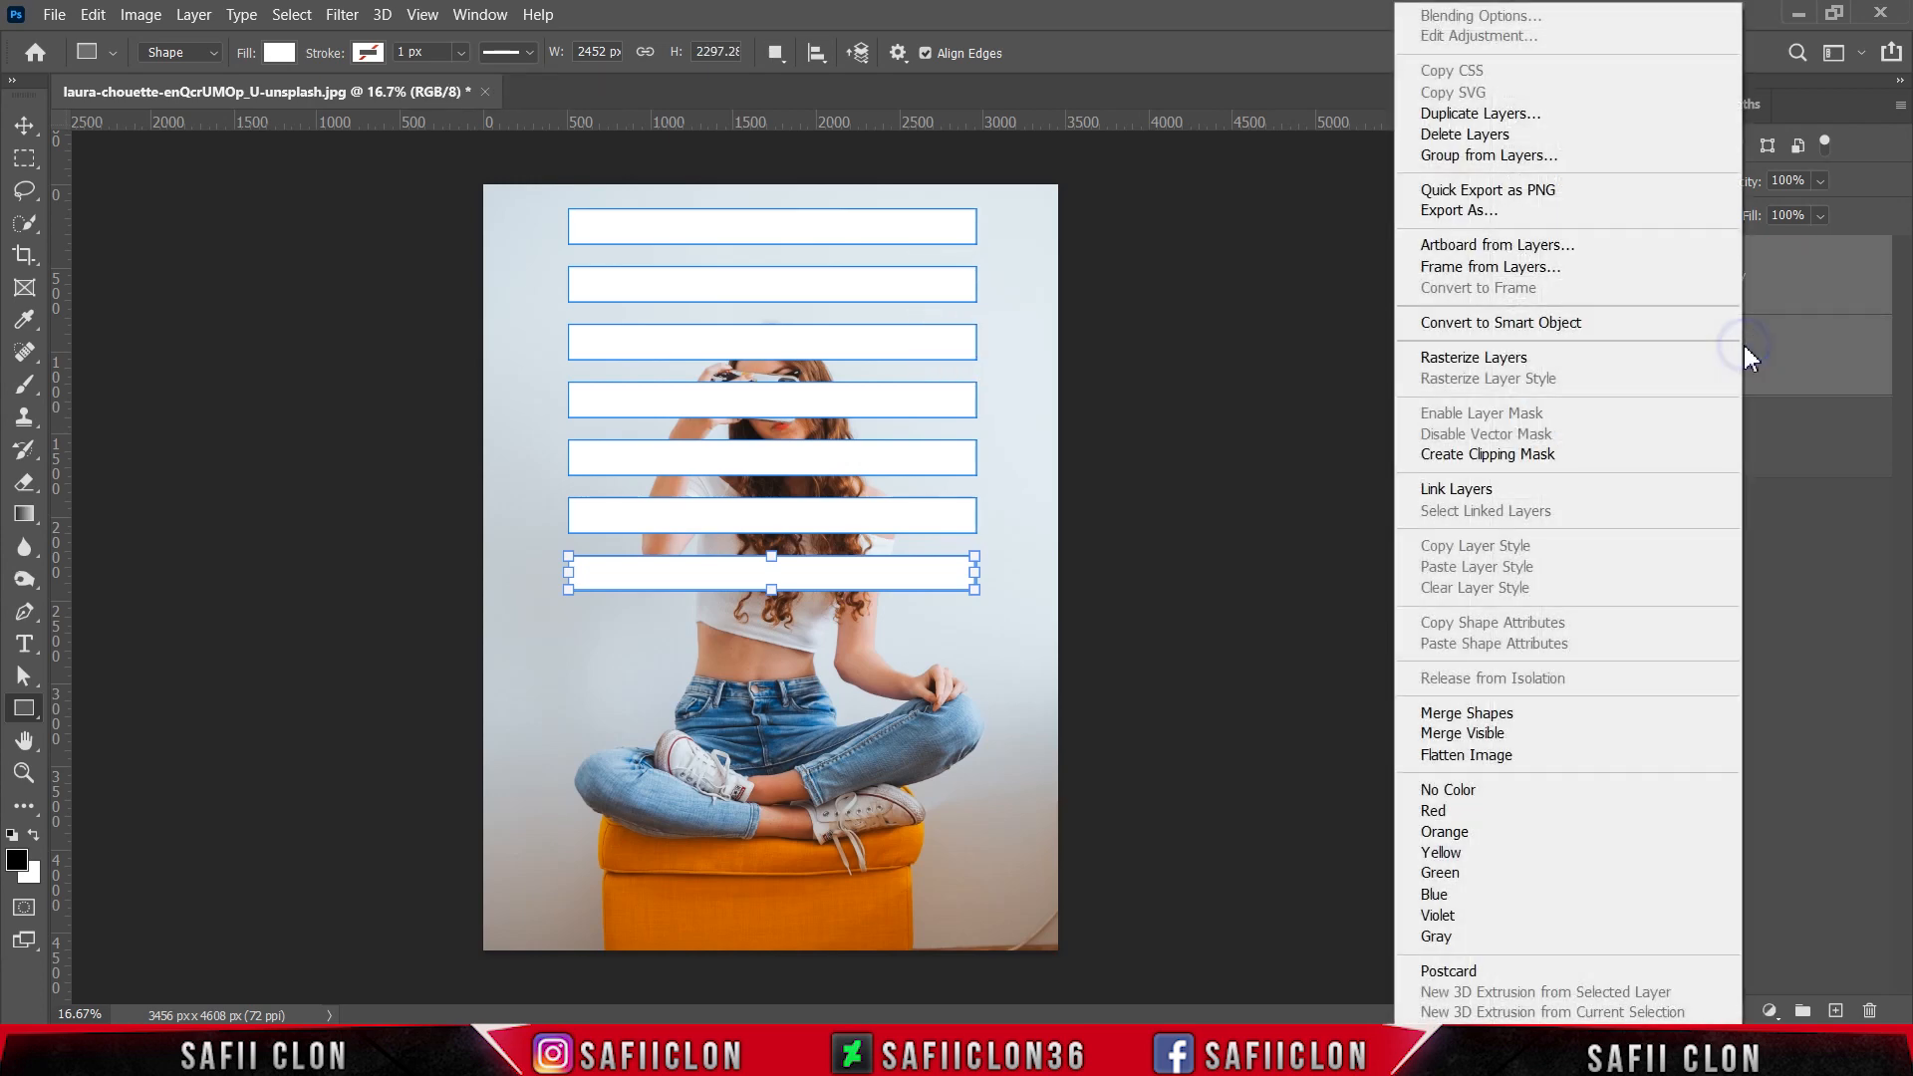
pyautogui.click(1469, 713)
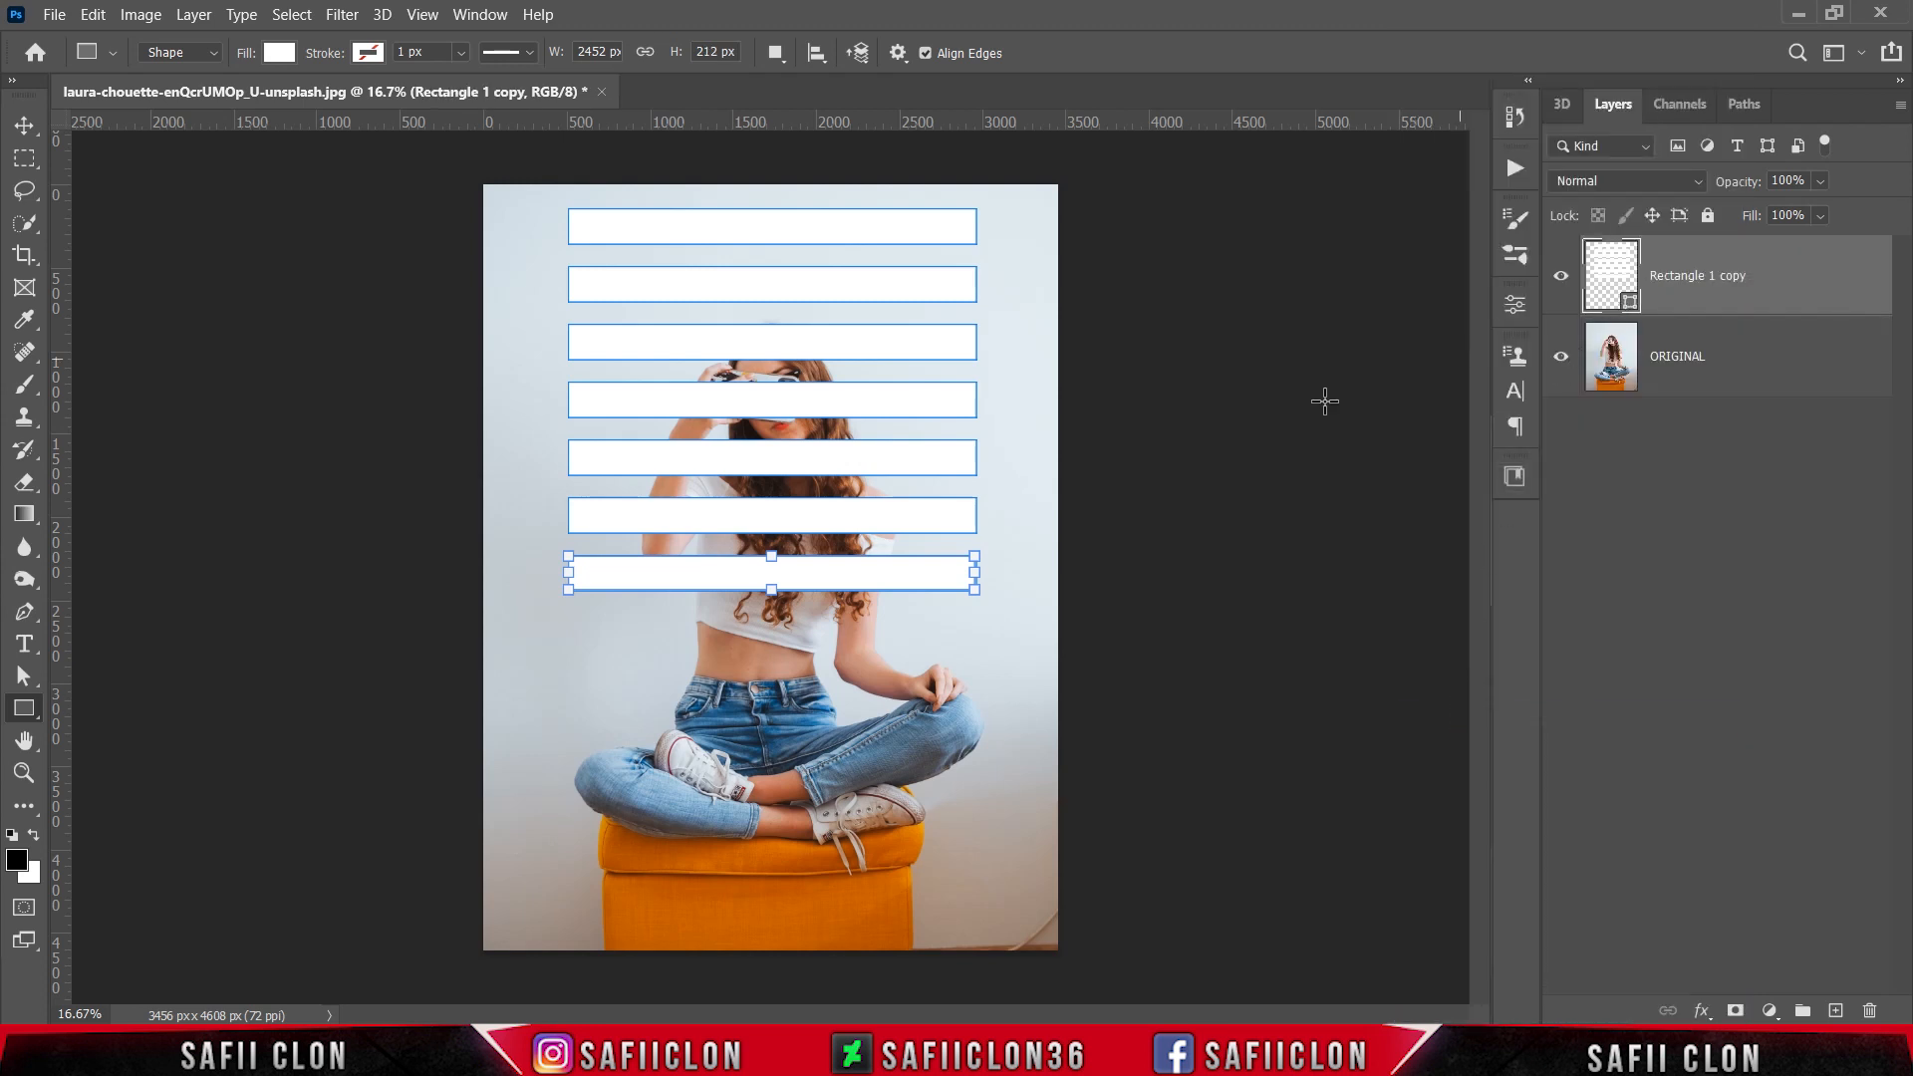
# Step: Free-transform the merged bars and move them down over the woman's head and torso, centred at about X 1728, Y 1818 px
pyautogui.click(20, 130)
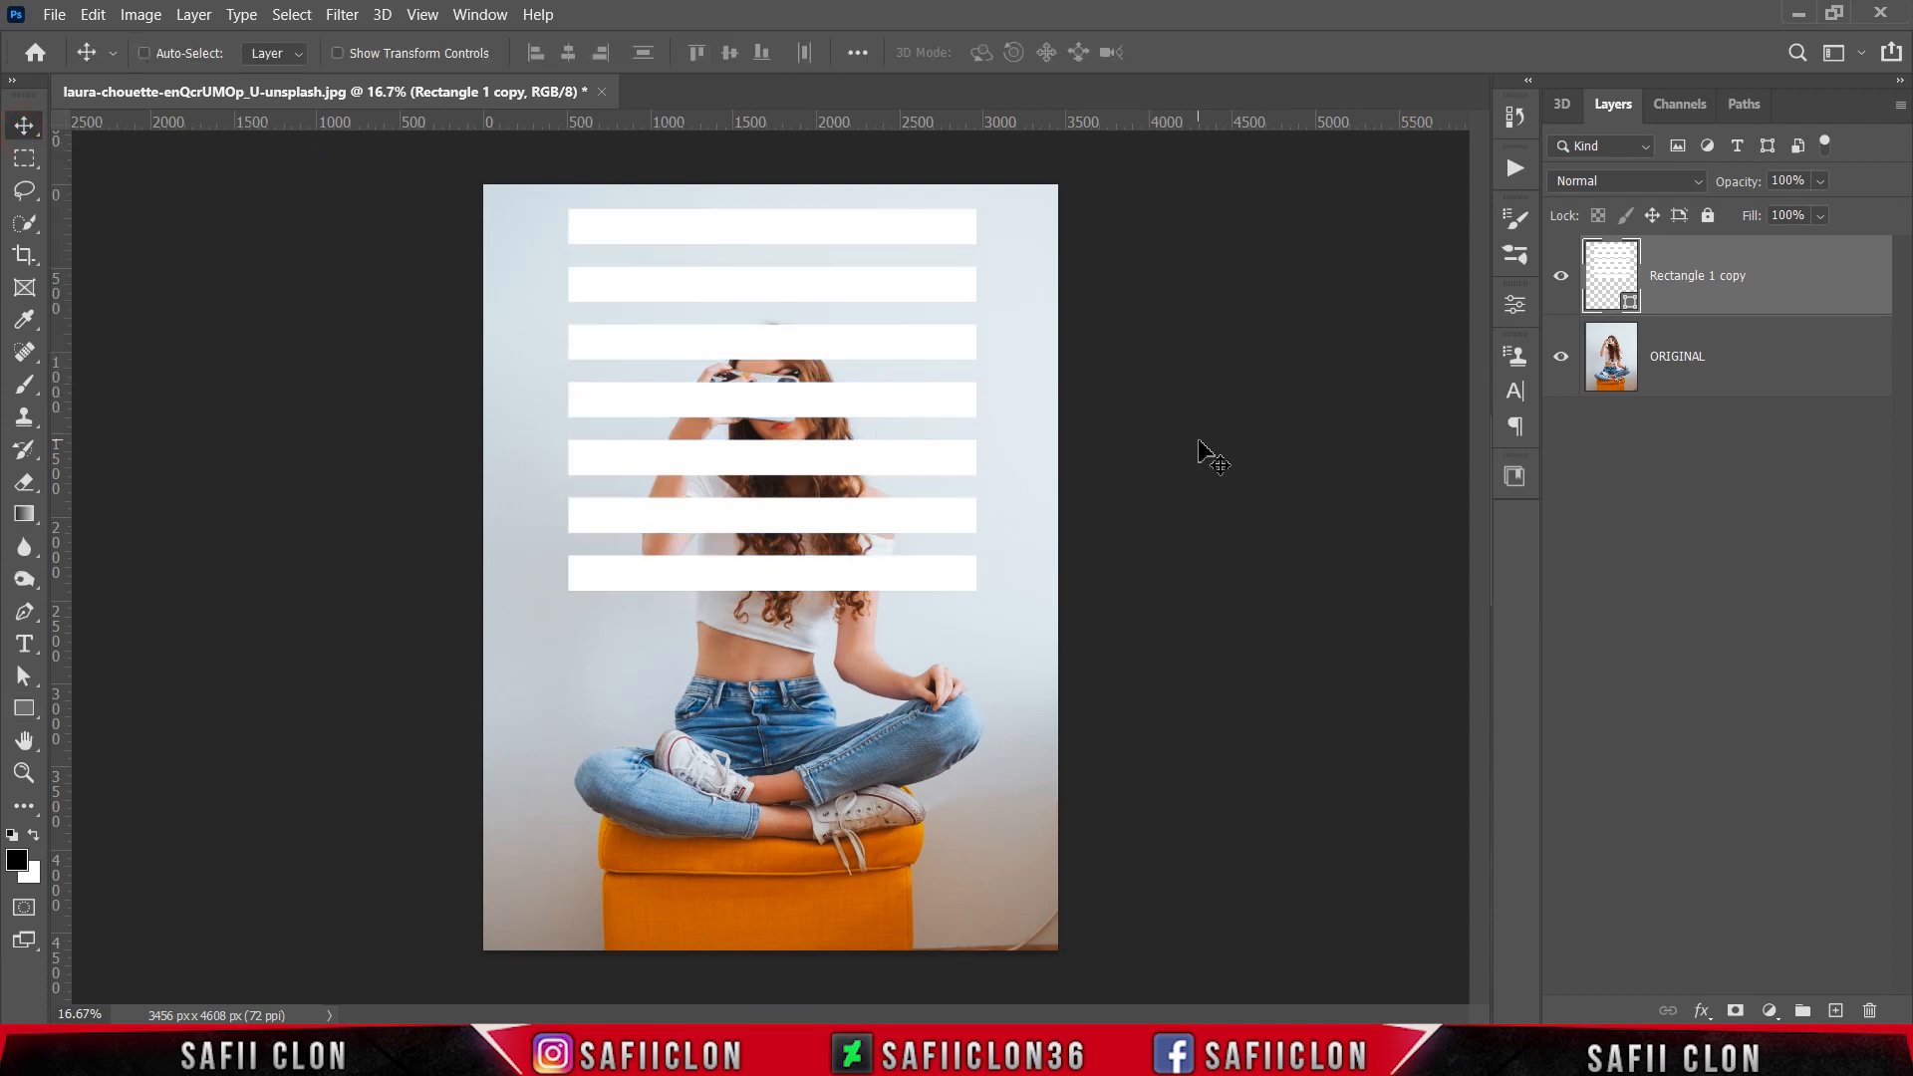
pyautogui.hotkey('ctrl', 't')
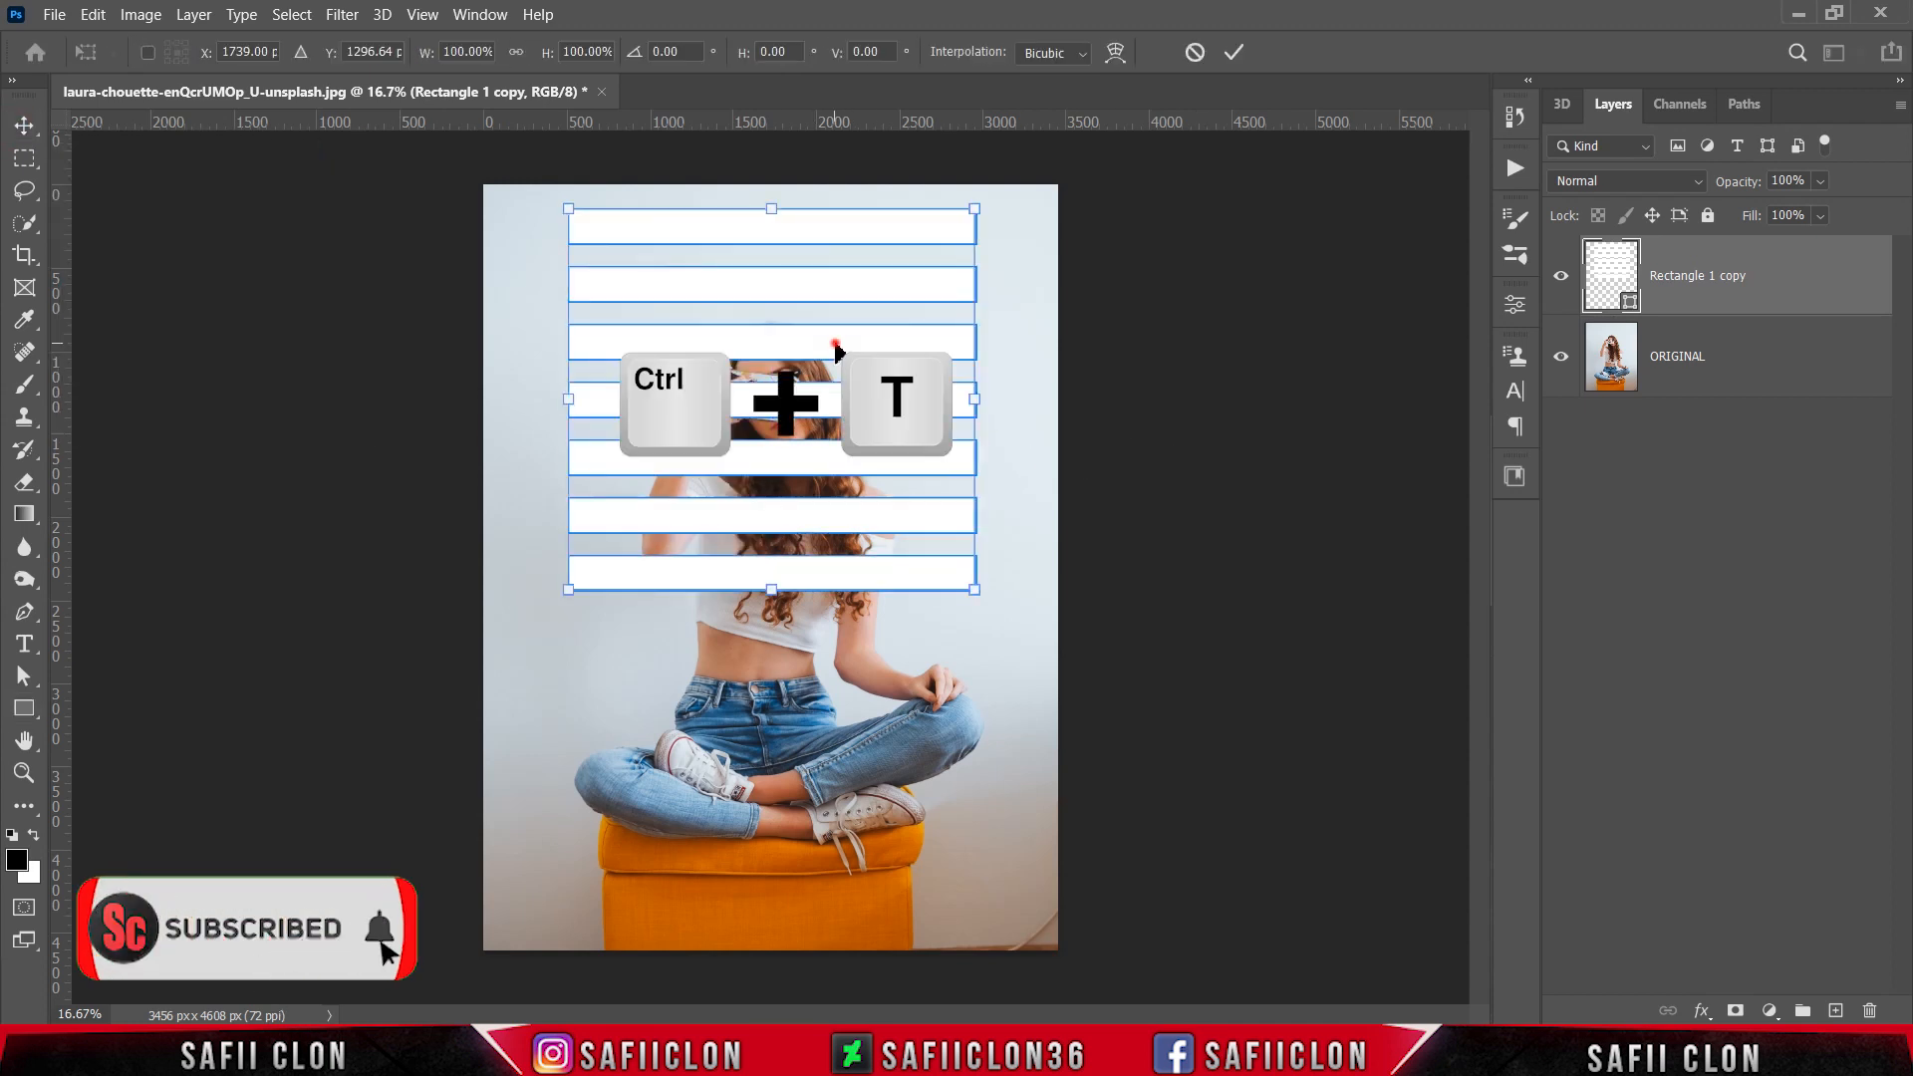
pyautogui.moveTo(835, 351); pyautogui.dragTo(834, 438)
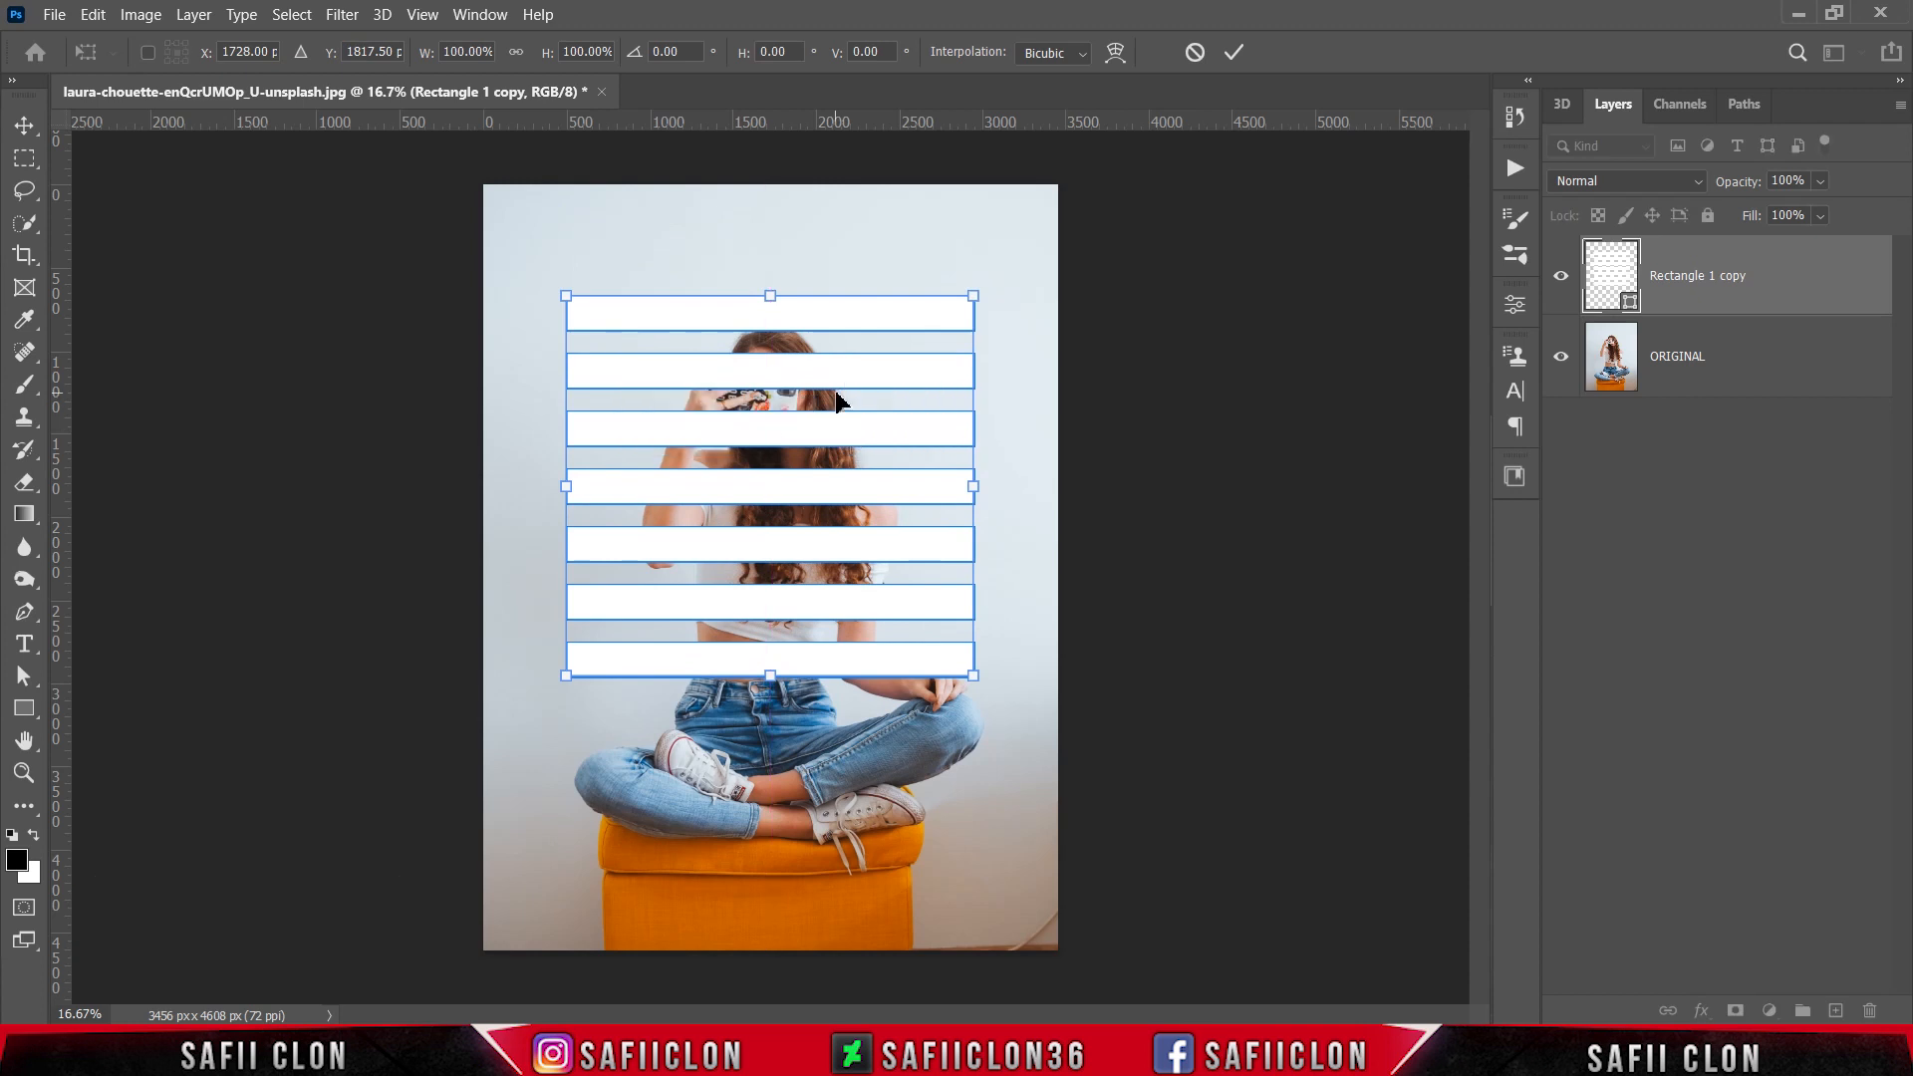
# Step: Distort the bars into wider diagonal stripes rising to the right, about 129% wide with about -22° vertical skew, and apply the transform
pyautogui.rightClick(836, 394)
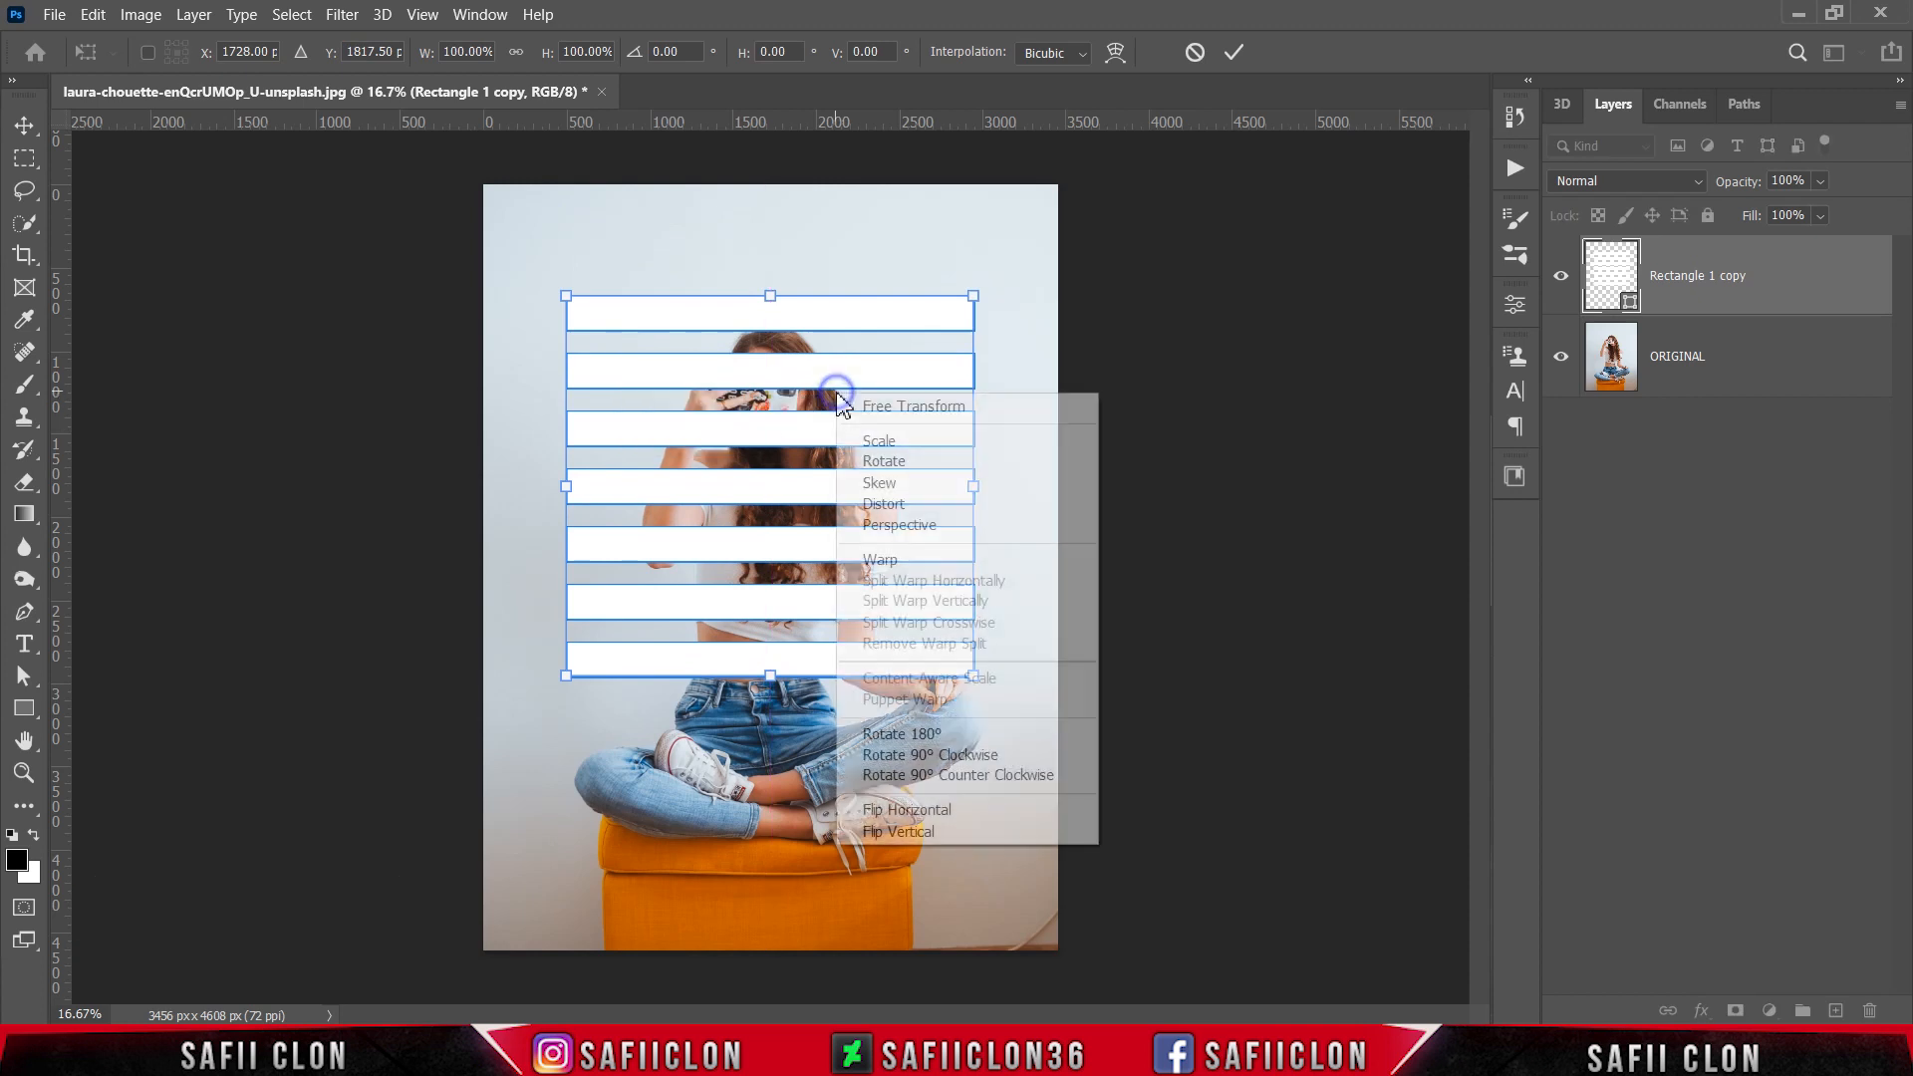
pyautogui.click(904, 506)
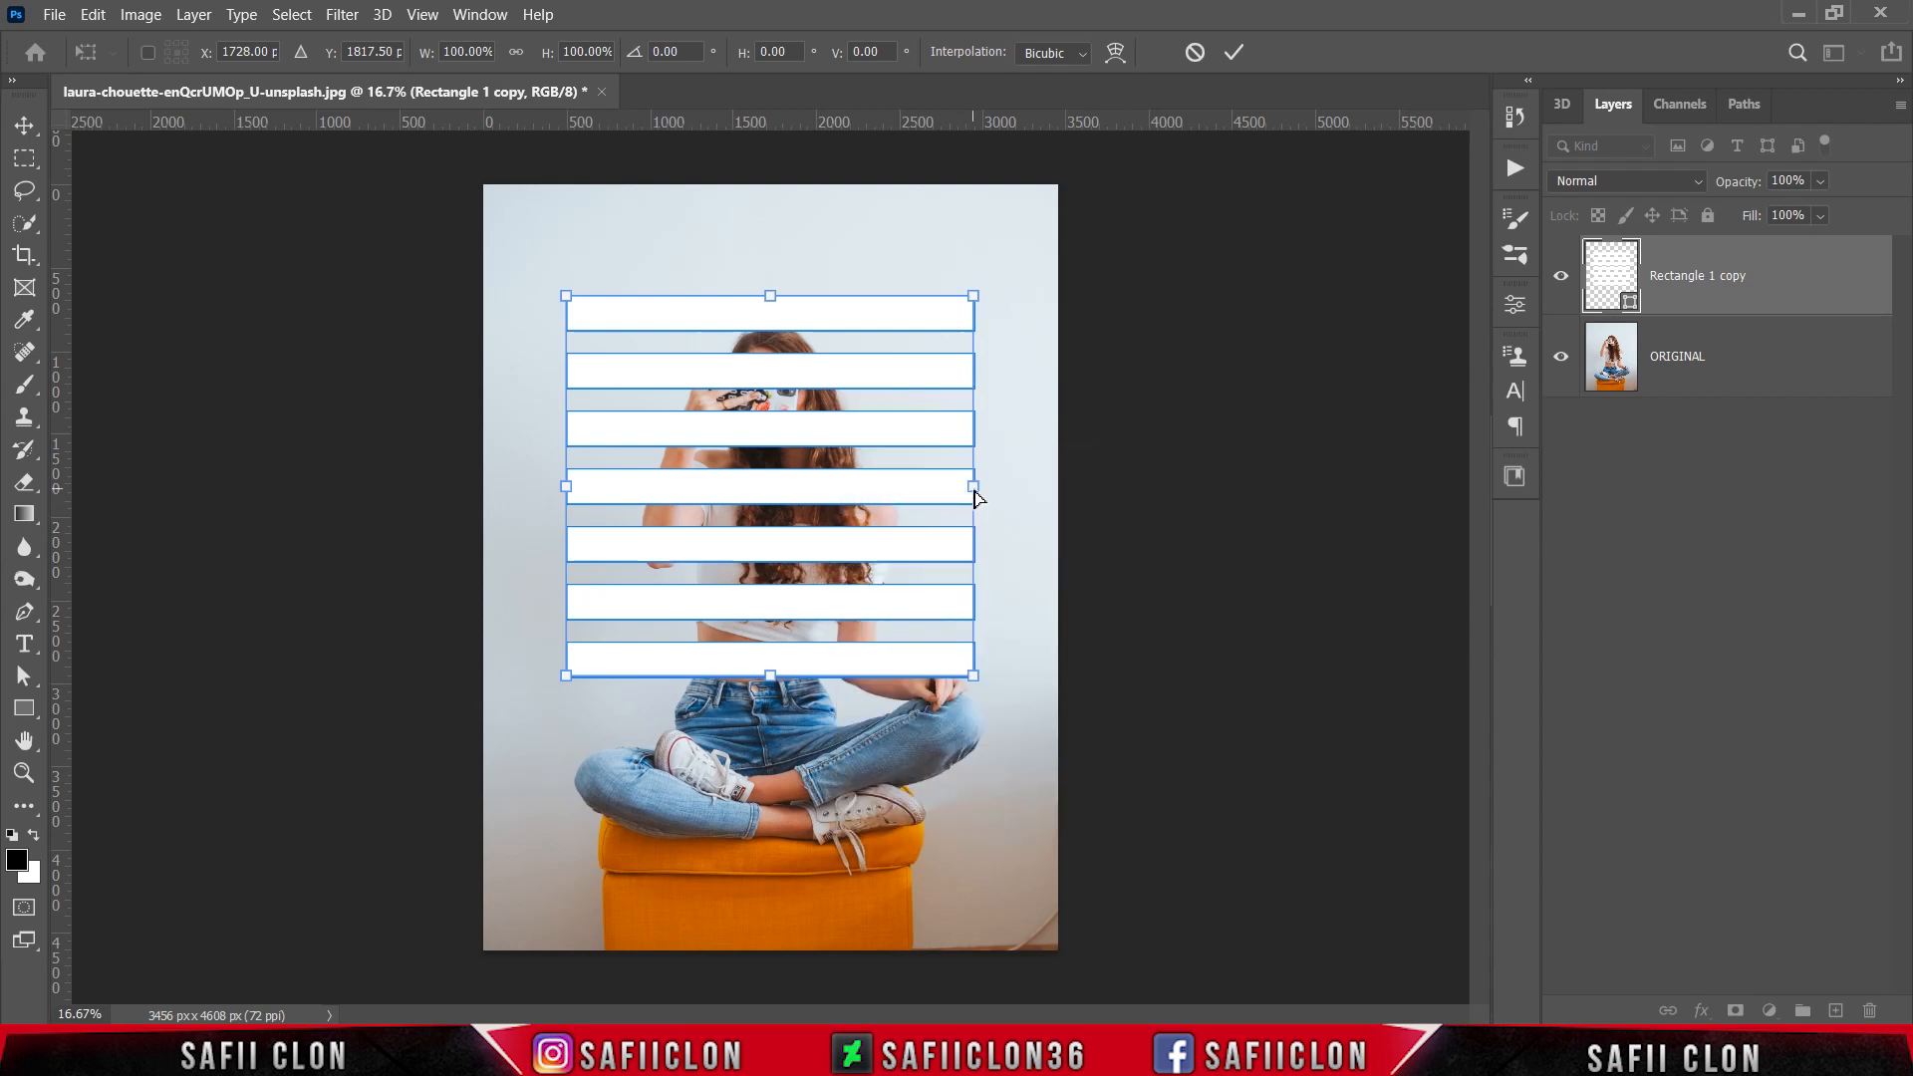
pyautogui.moveTo(976, 497); pyautogui.dragTo(1078, 302)
pyautogui.moveTo(854, 342); pyautogui.dragTo(854, 384)
pyautogui.moveTo(569, 529); pyautogui.dragTo(536, 541)
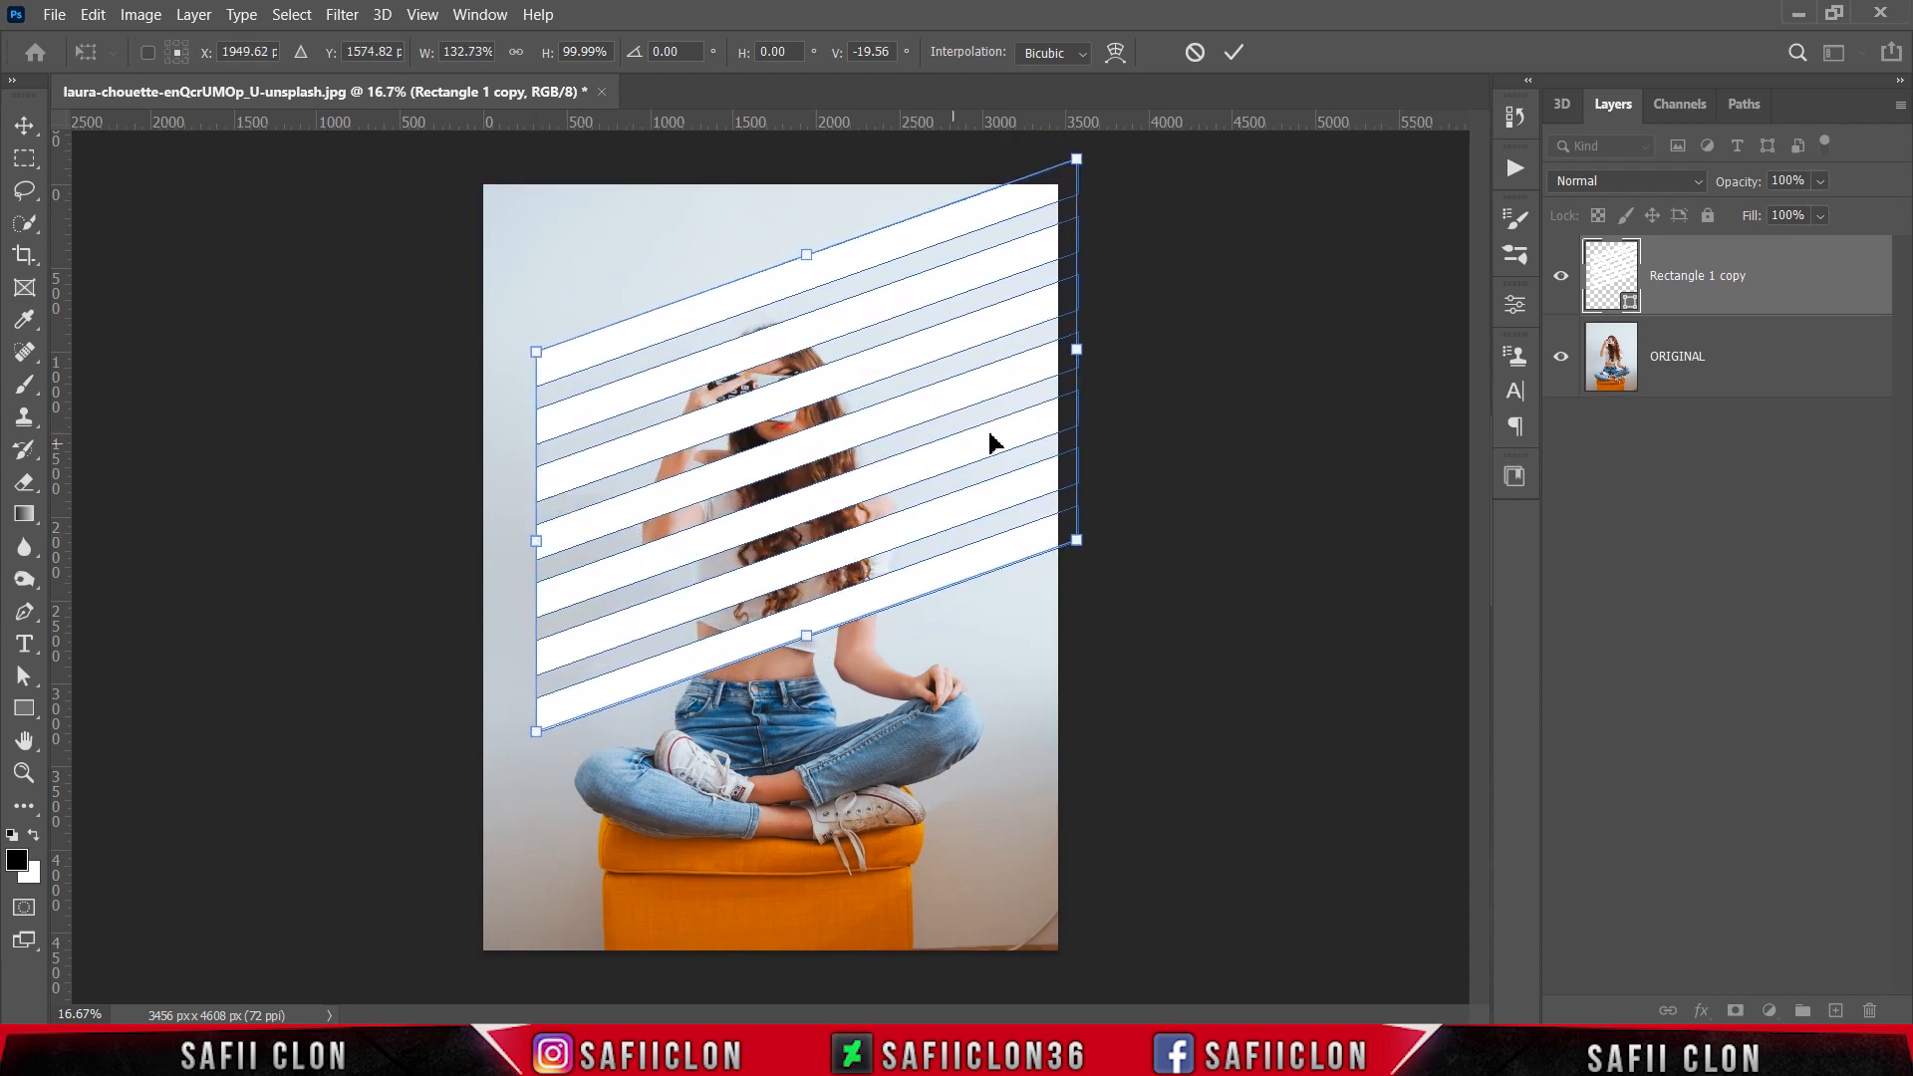
pyautogui.moveTo(956, 392)
pyautogui.mouseDown()
pyautogui.moveTo(970, 418)
pyautogui.moveTo(960, 392)
pyautogui.mouseUp()
pyautogui.moveTo(539, 544); pyautogui.dragTo(558, 564)
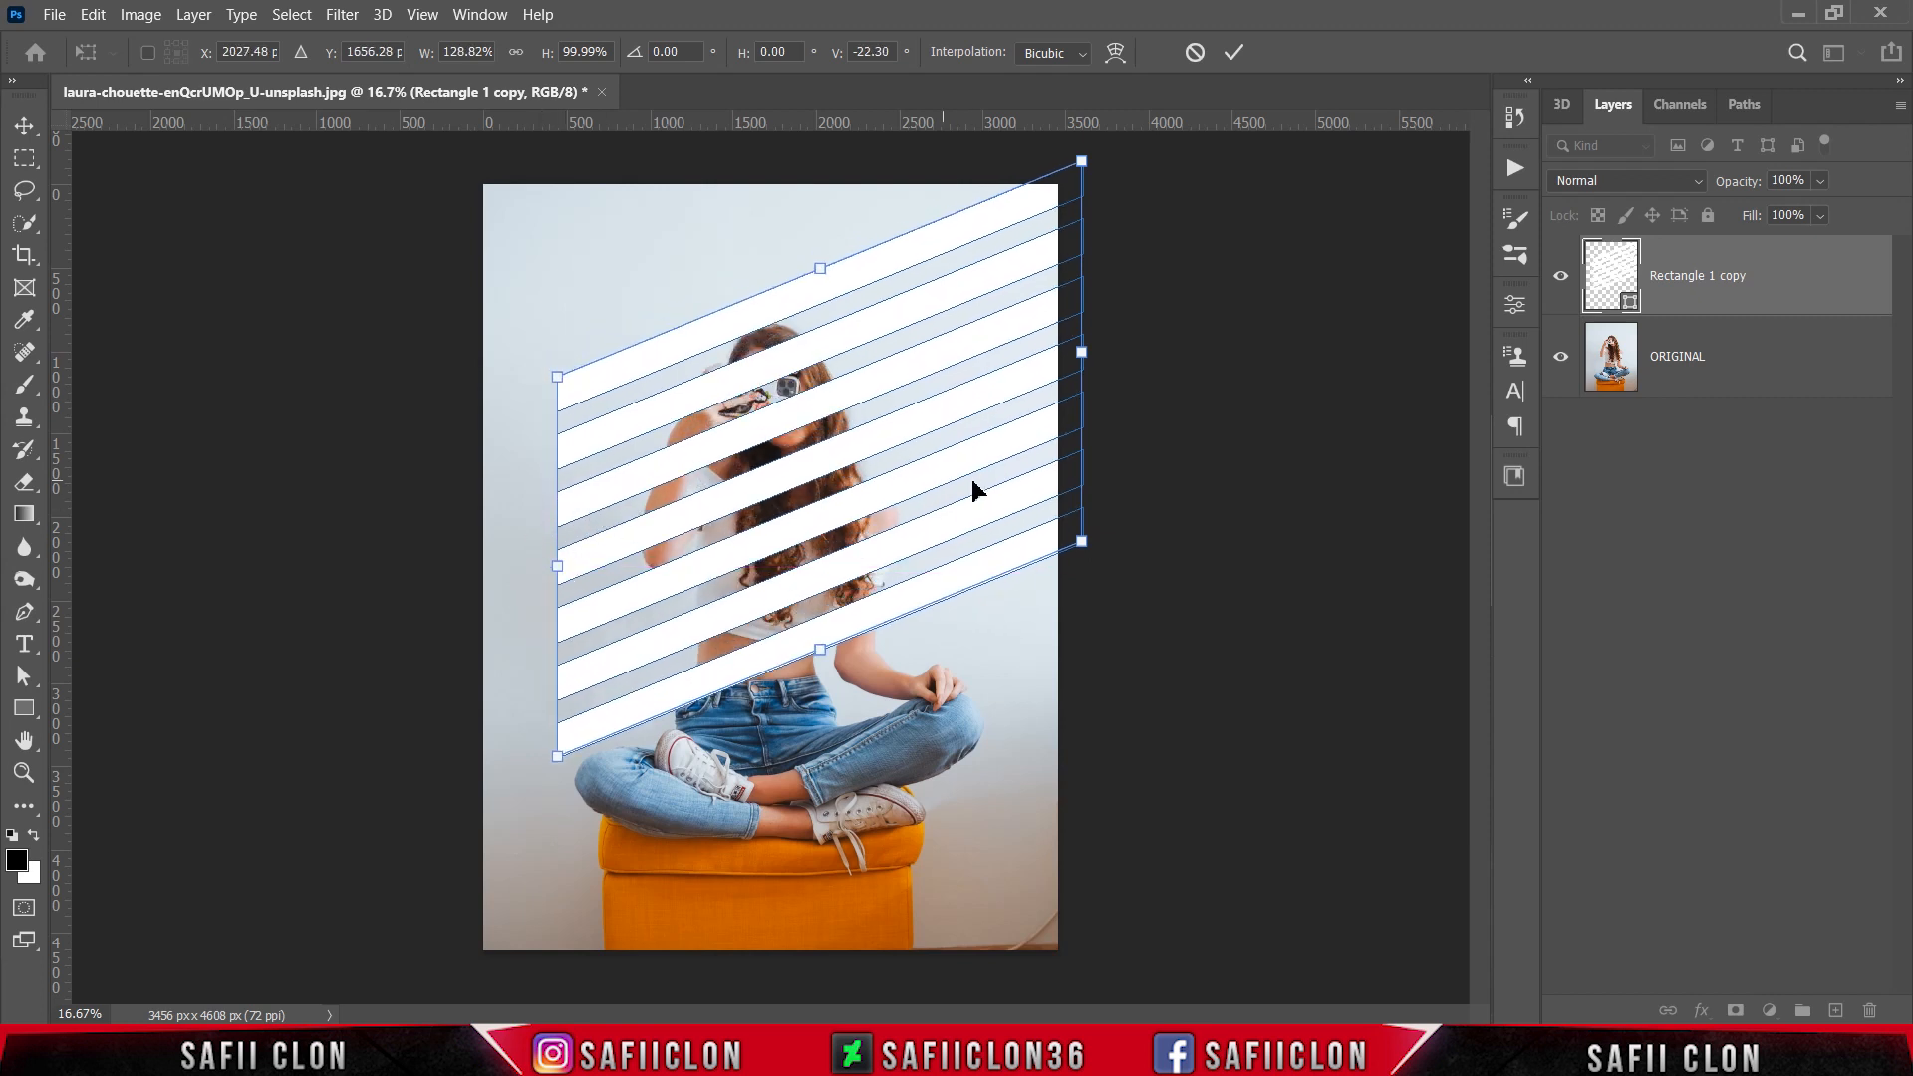
pyautogui.click(1229, 48)
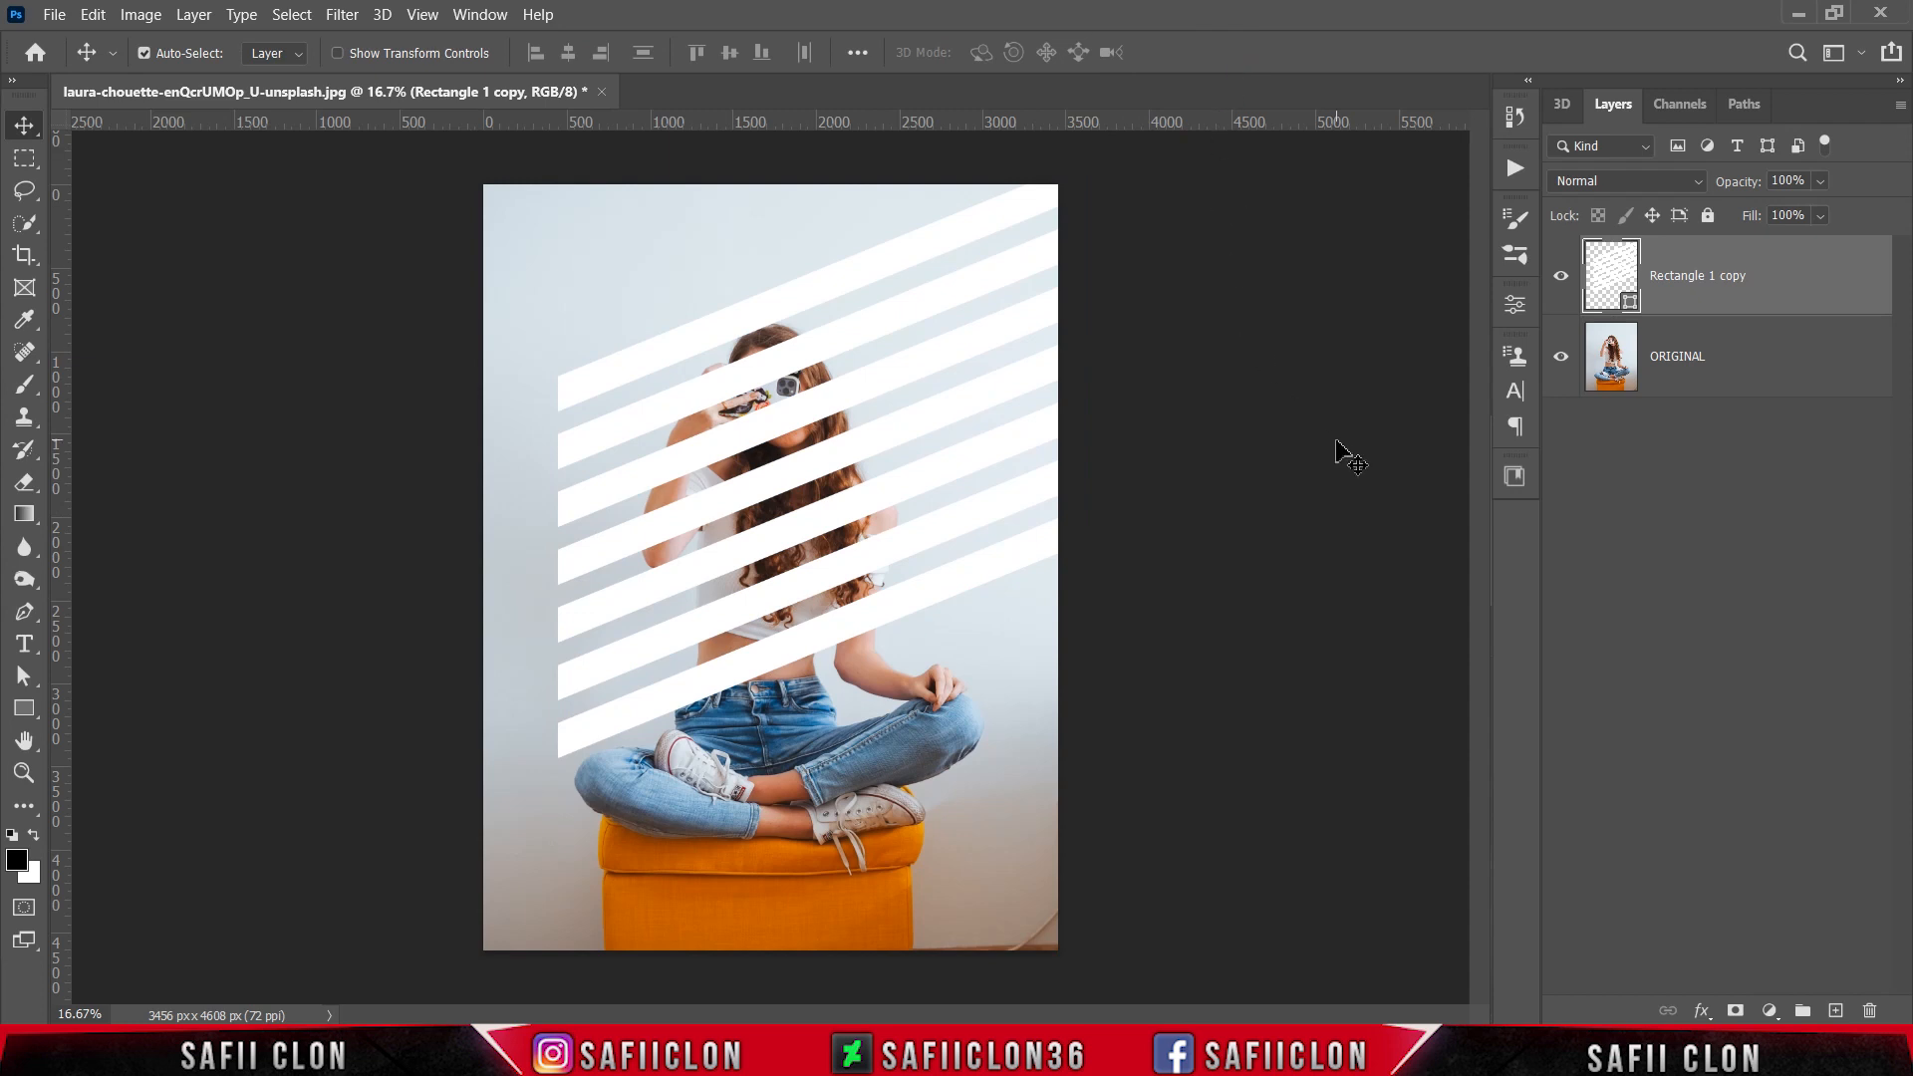
# Step: Add a black (#000000) Solid Color fill layer between the ORIGINAL photo and the diagonal bars
pyautogui.click(1746, 366)
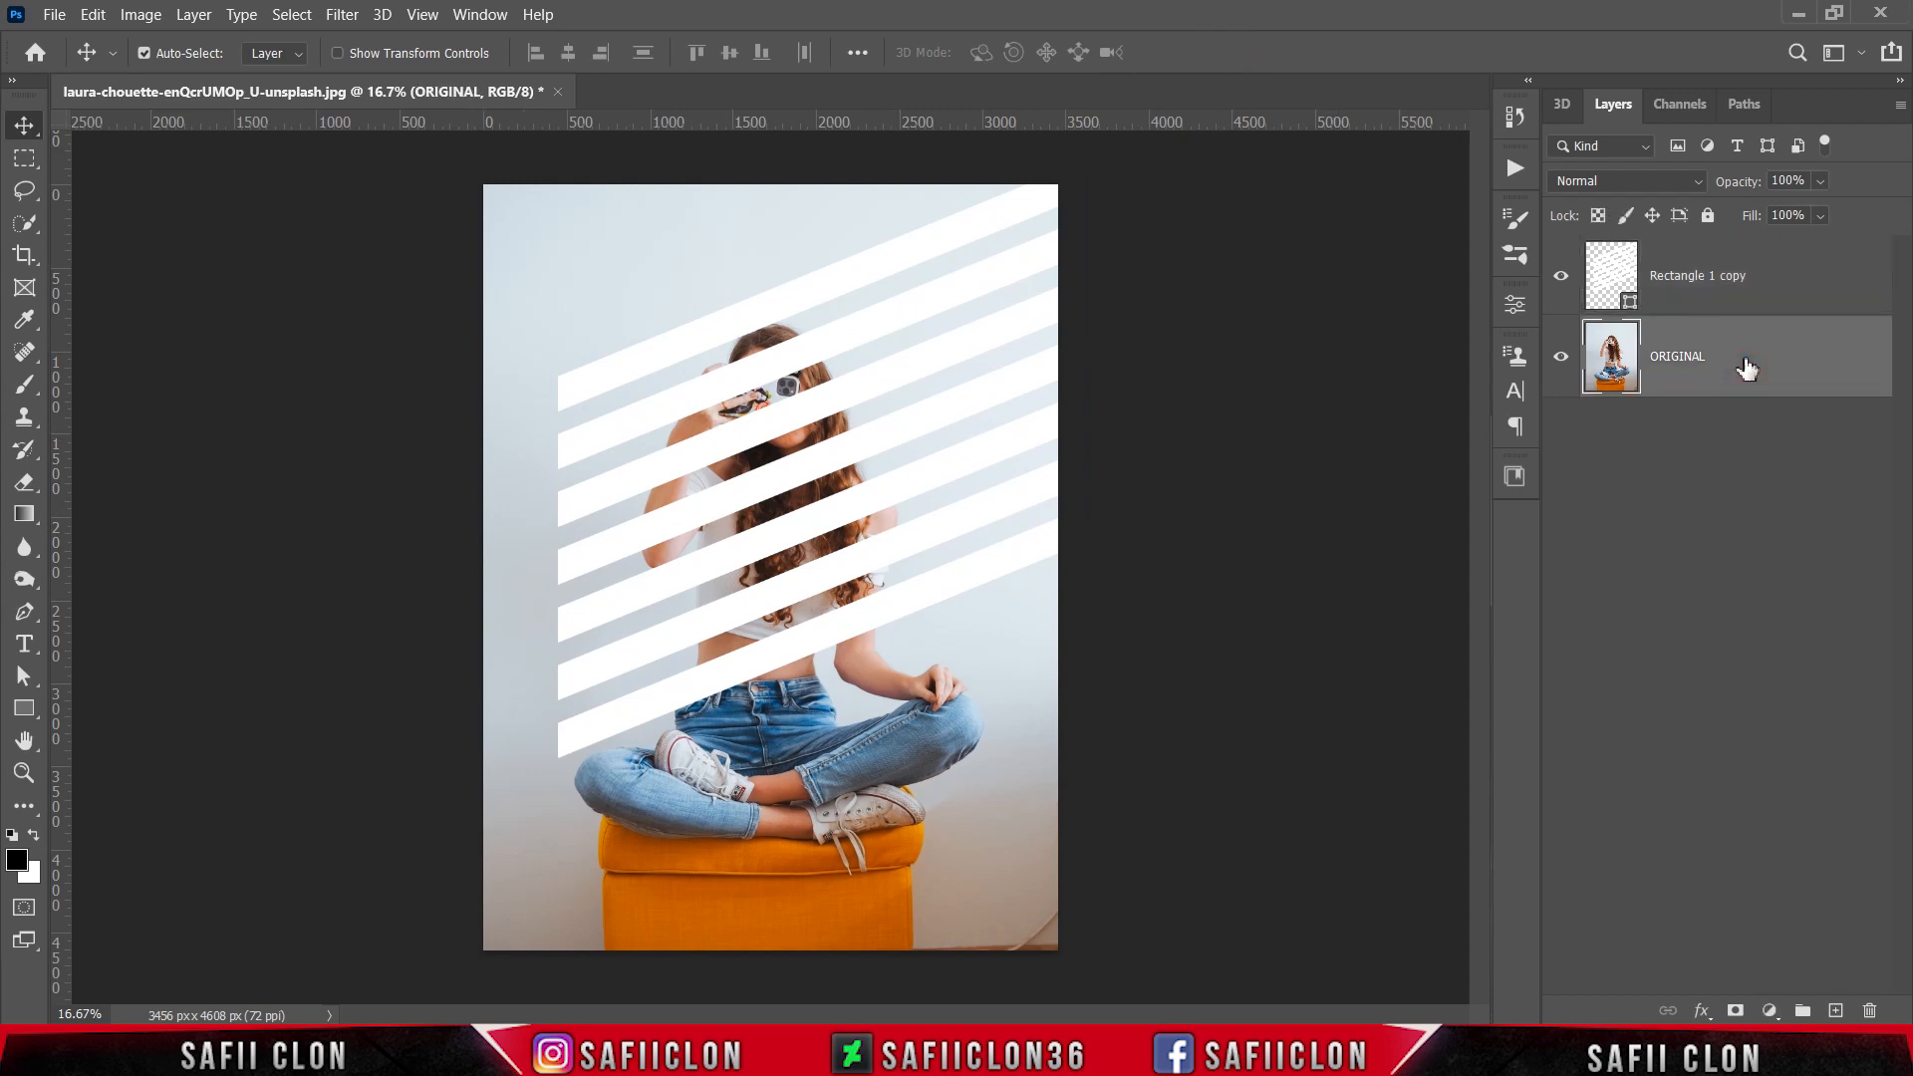
pyautogui.click(1769, 1012)
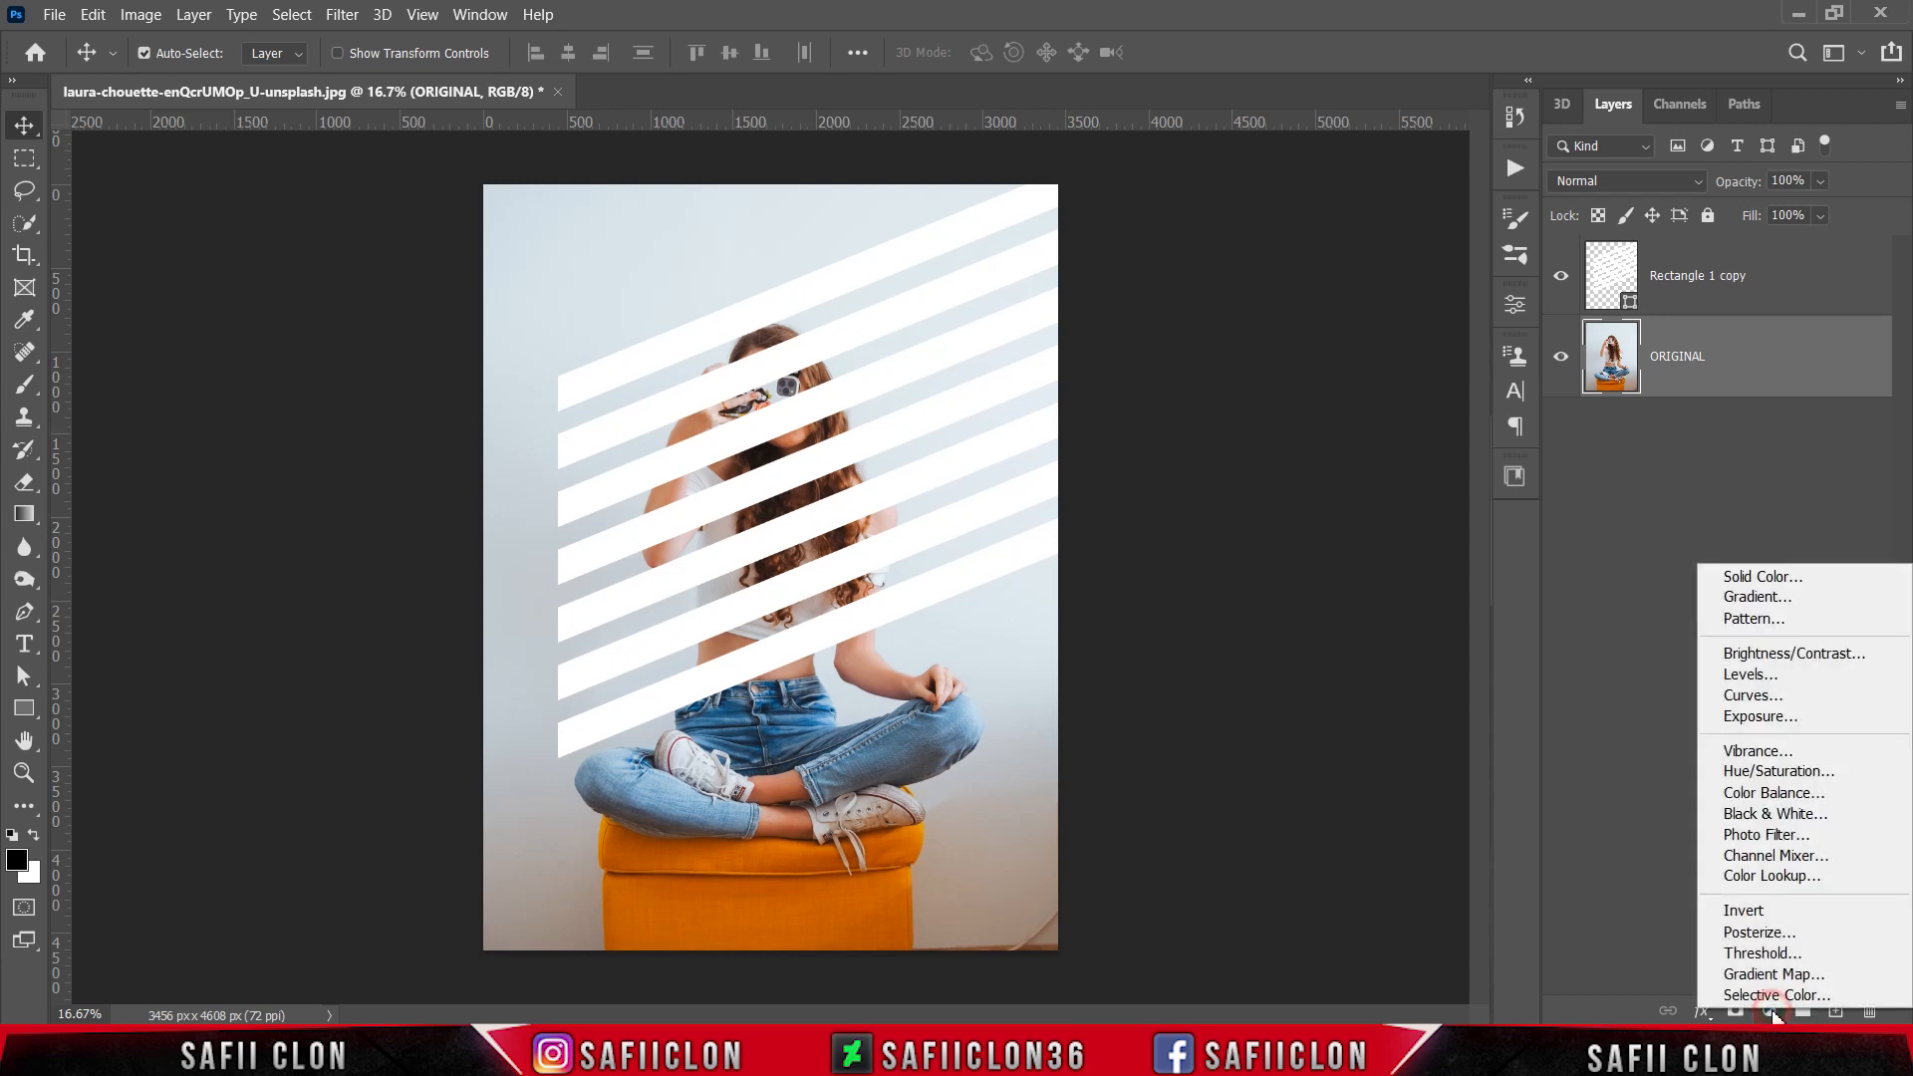
pyautogui.click(1783, 578)
pyautogui.moveTo(1427, 476); pyautogui.dragTo(1248, 549)
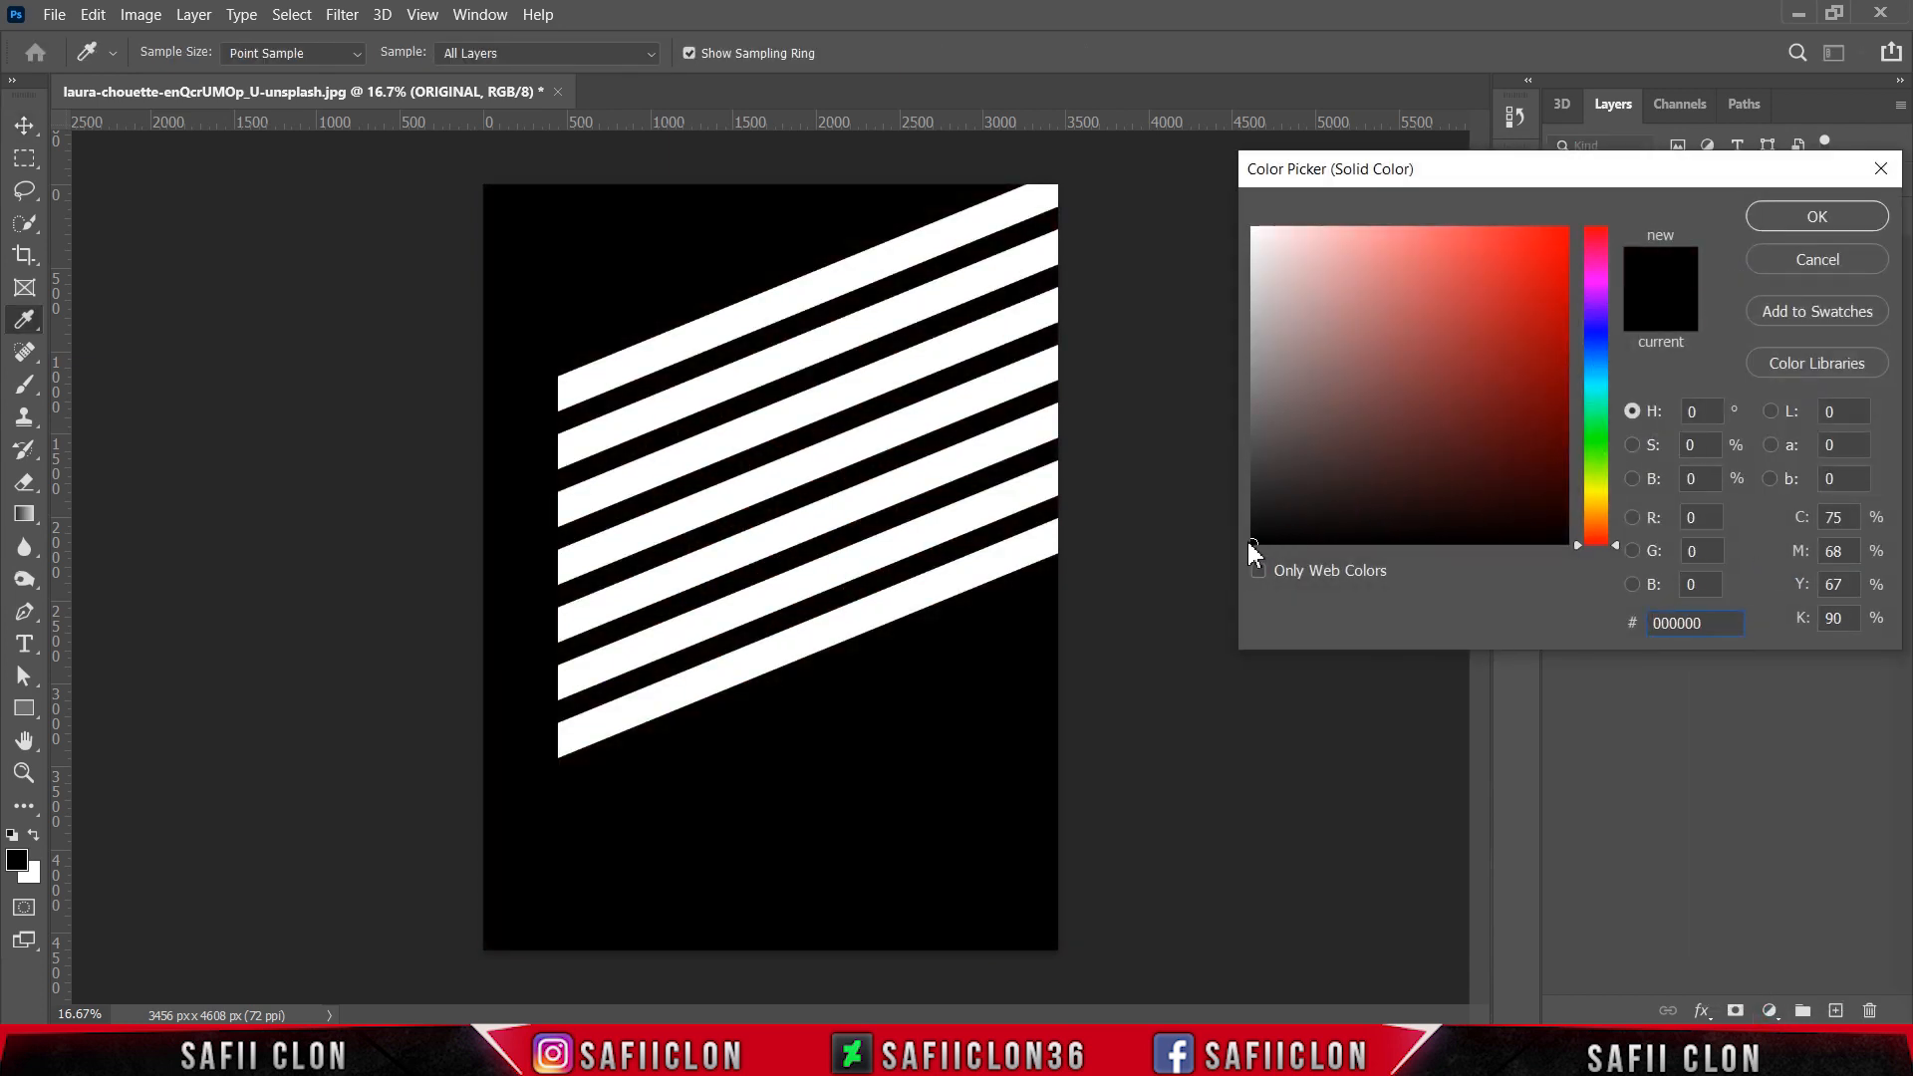
pyautogui.click(1786, 227)
# Step: Convert the Color Fill 1 and Rectangle 1 copy layers together into one smart object
pyautogui.click(1825, 361)
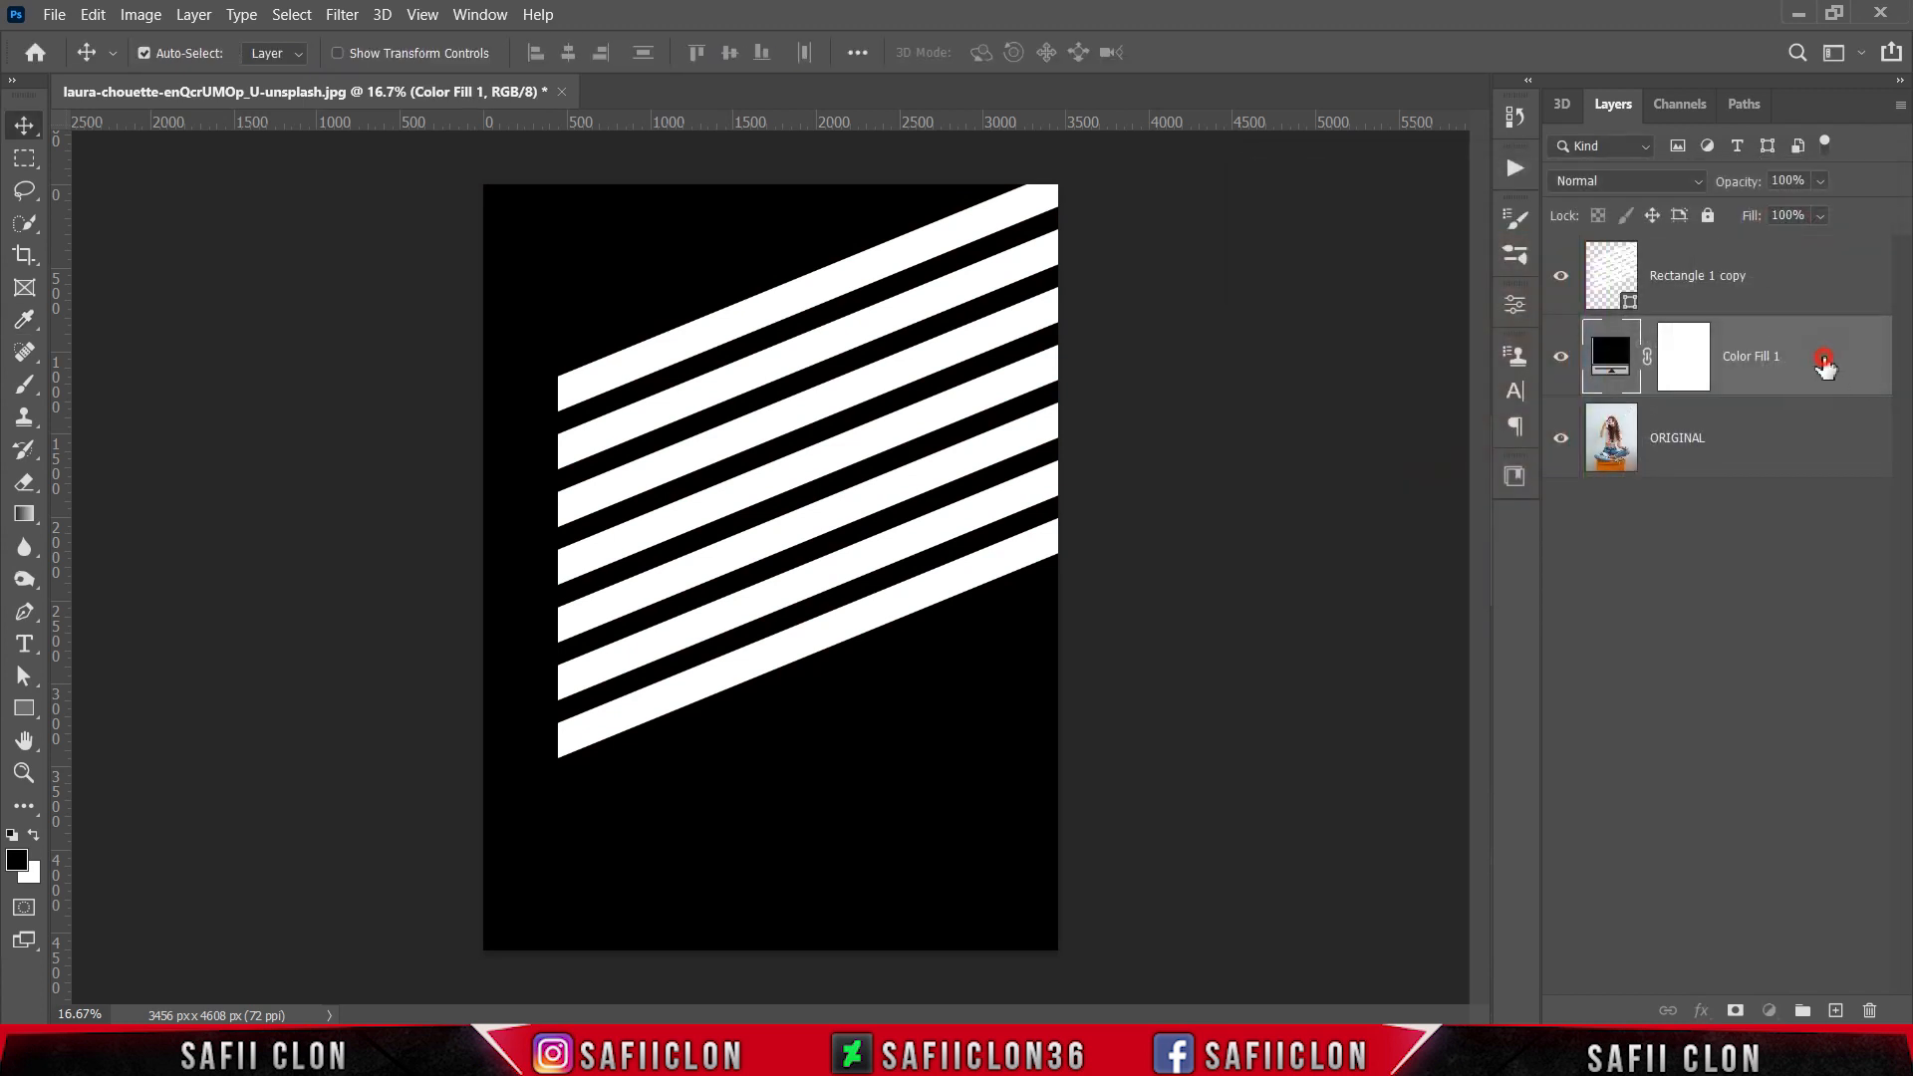
pyautogui.keyDown('shift'); pyautogui.click(1785, 282); pyautogui.keyUp('shift')
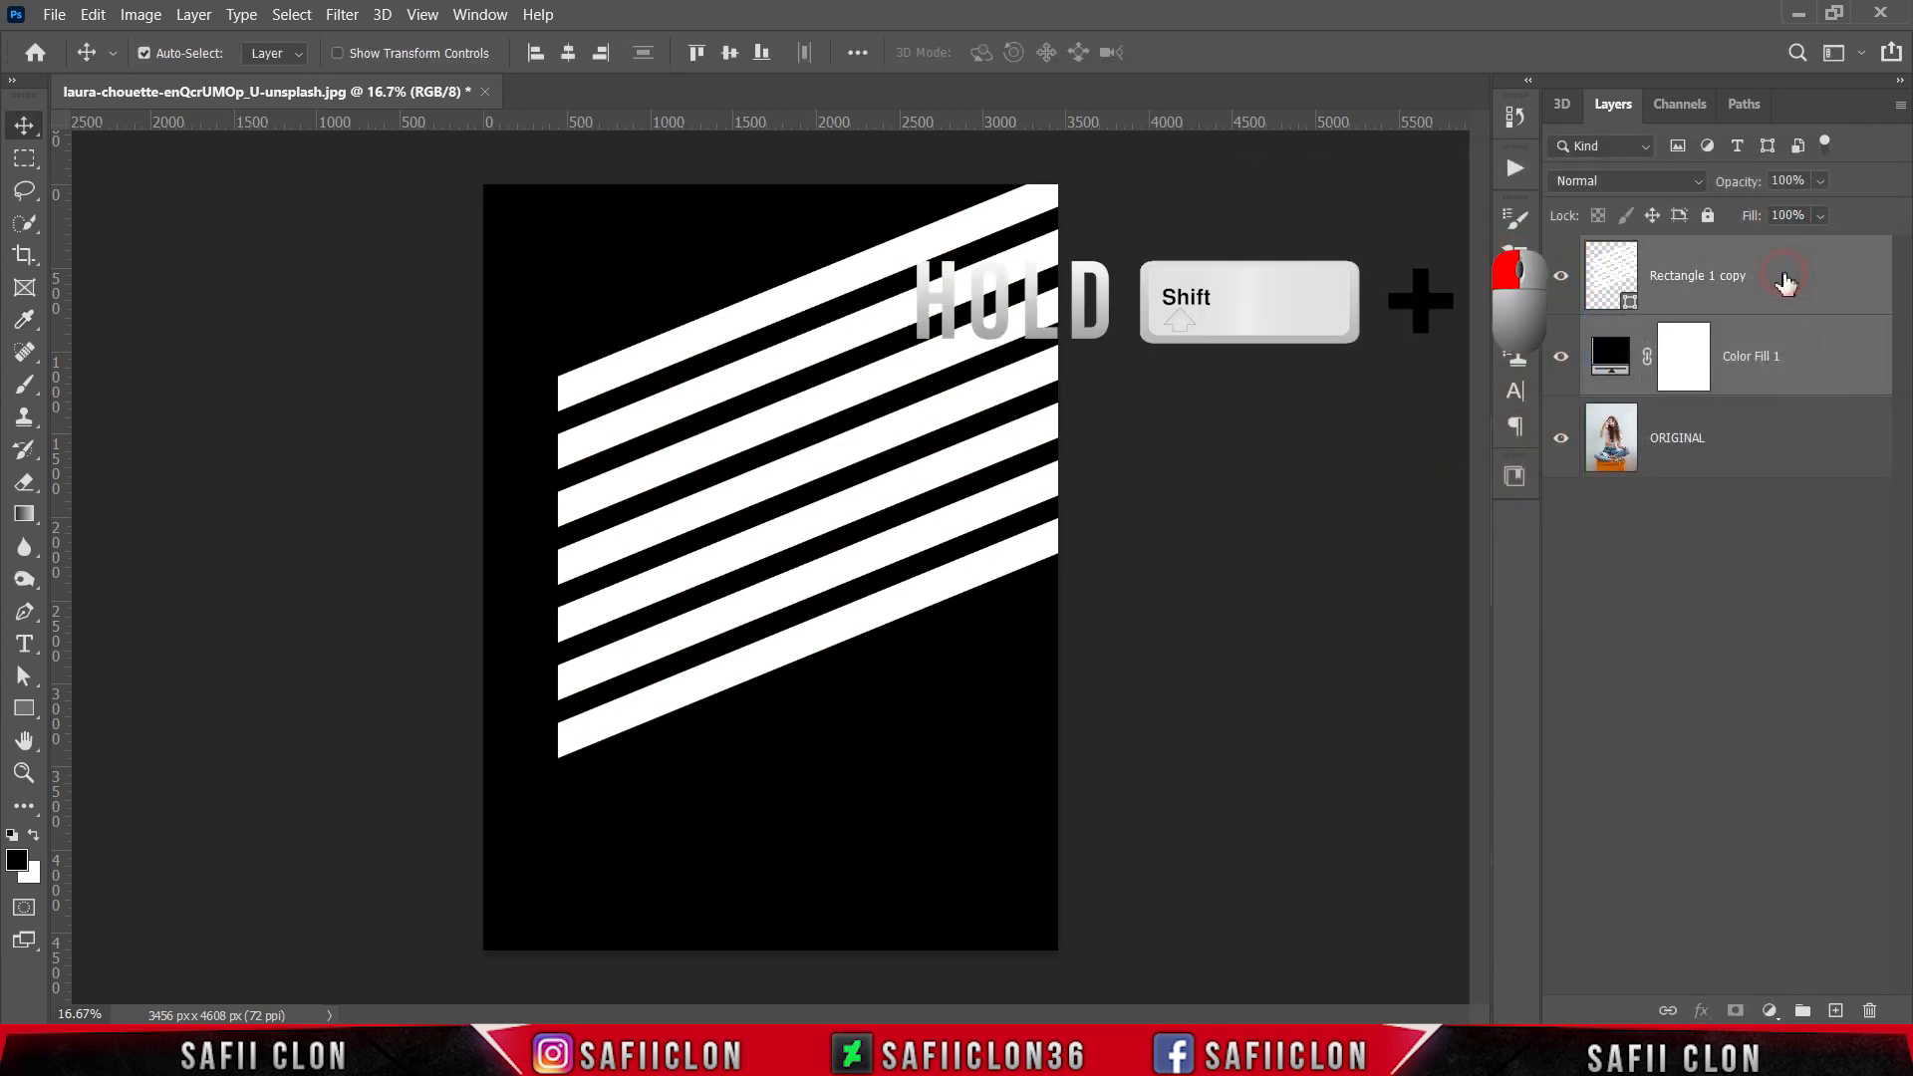
pyautogui.rightClick(1777, 269)
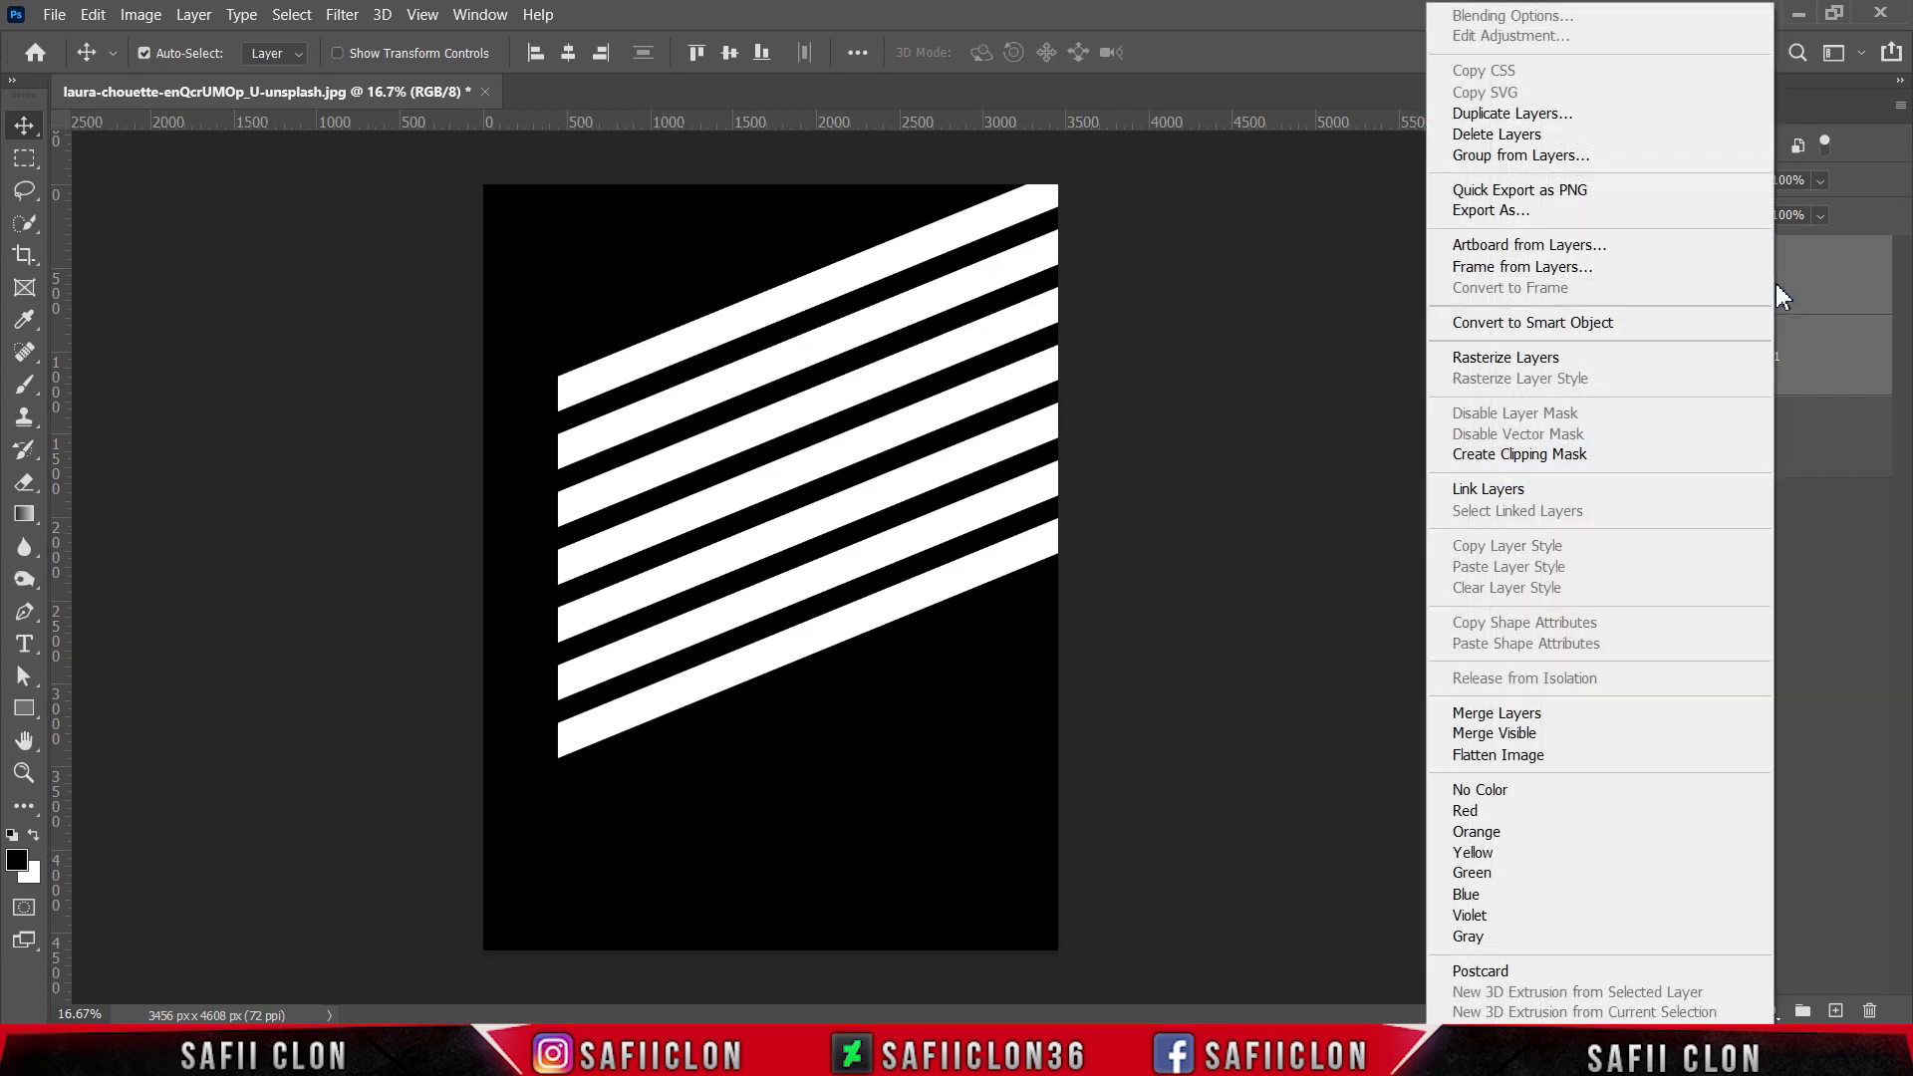
pyautogui.click(1516, 324)
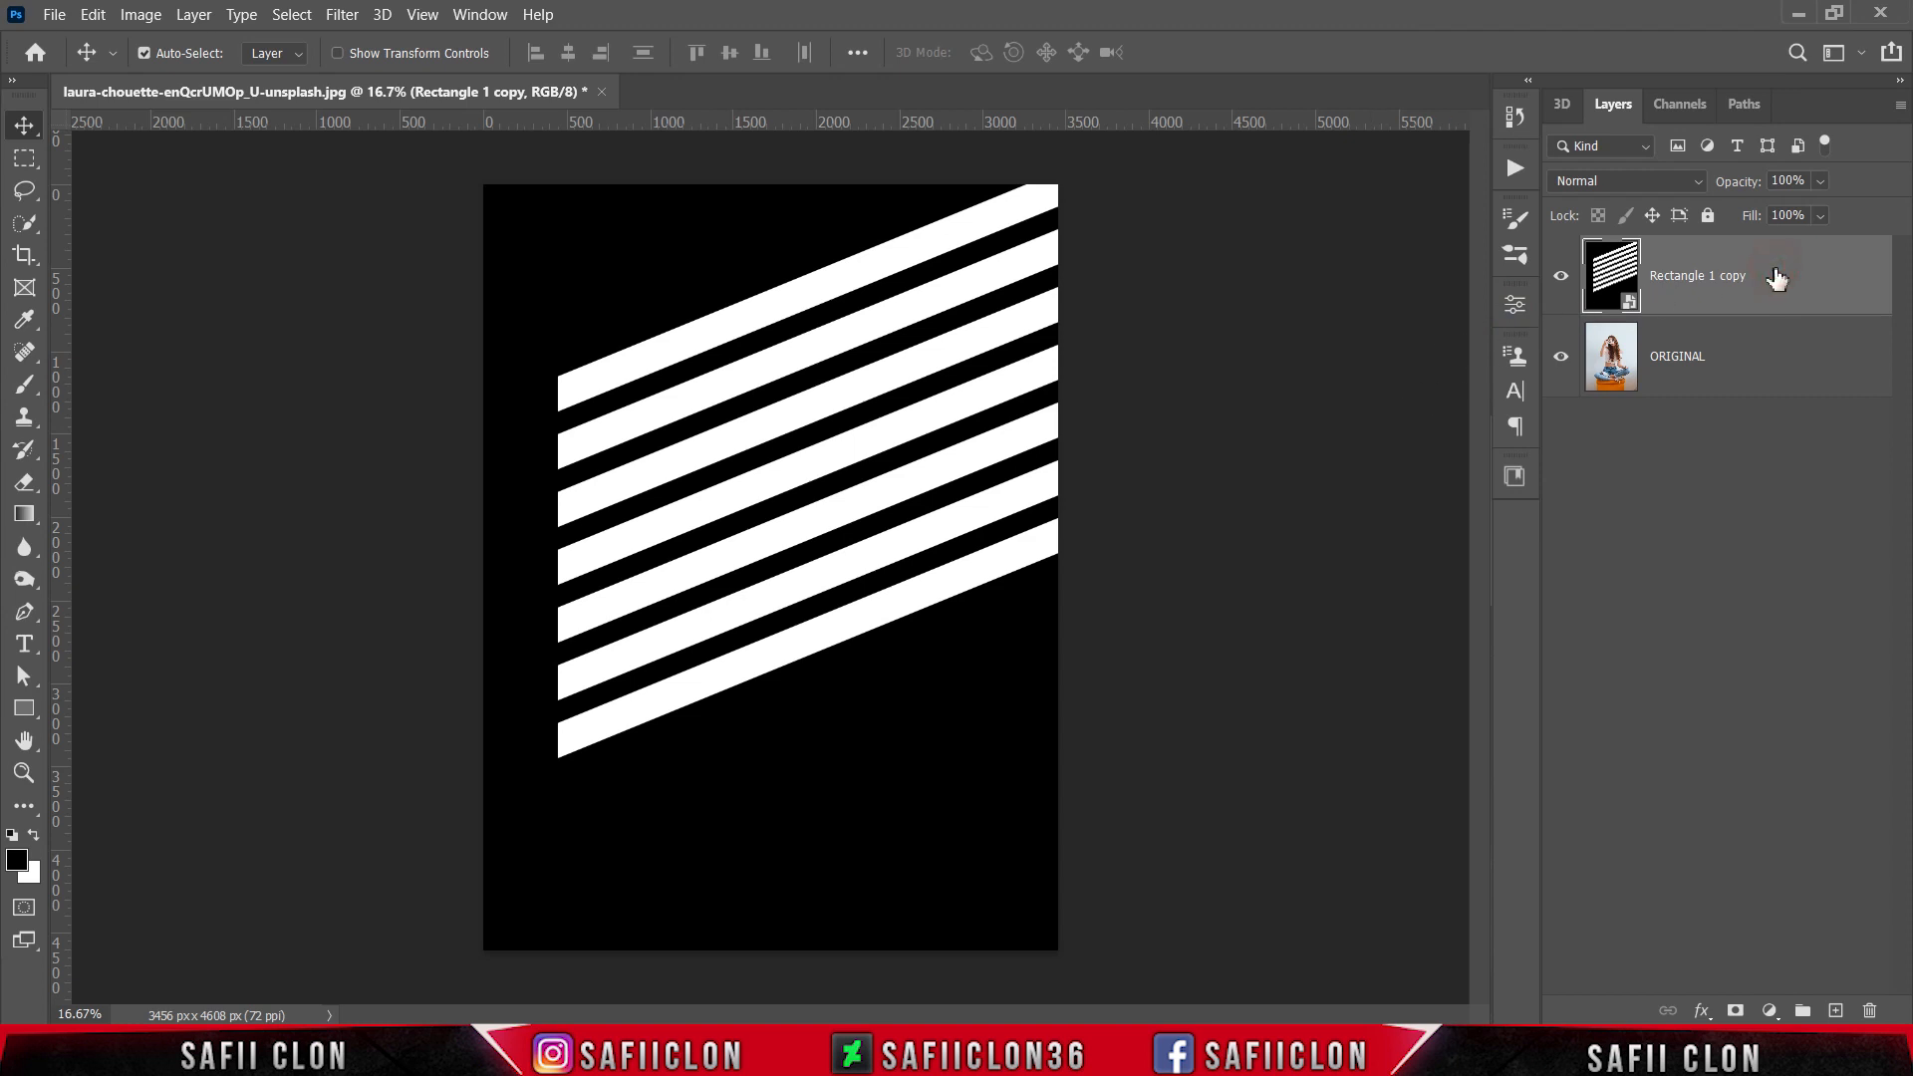
# Step: Set the striped smart object's blend mode to Linear Burn and its fill to 34%
pyautogui.click(1699, 181)
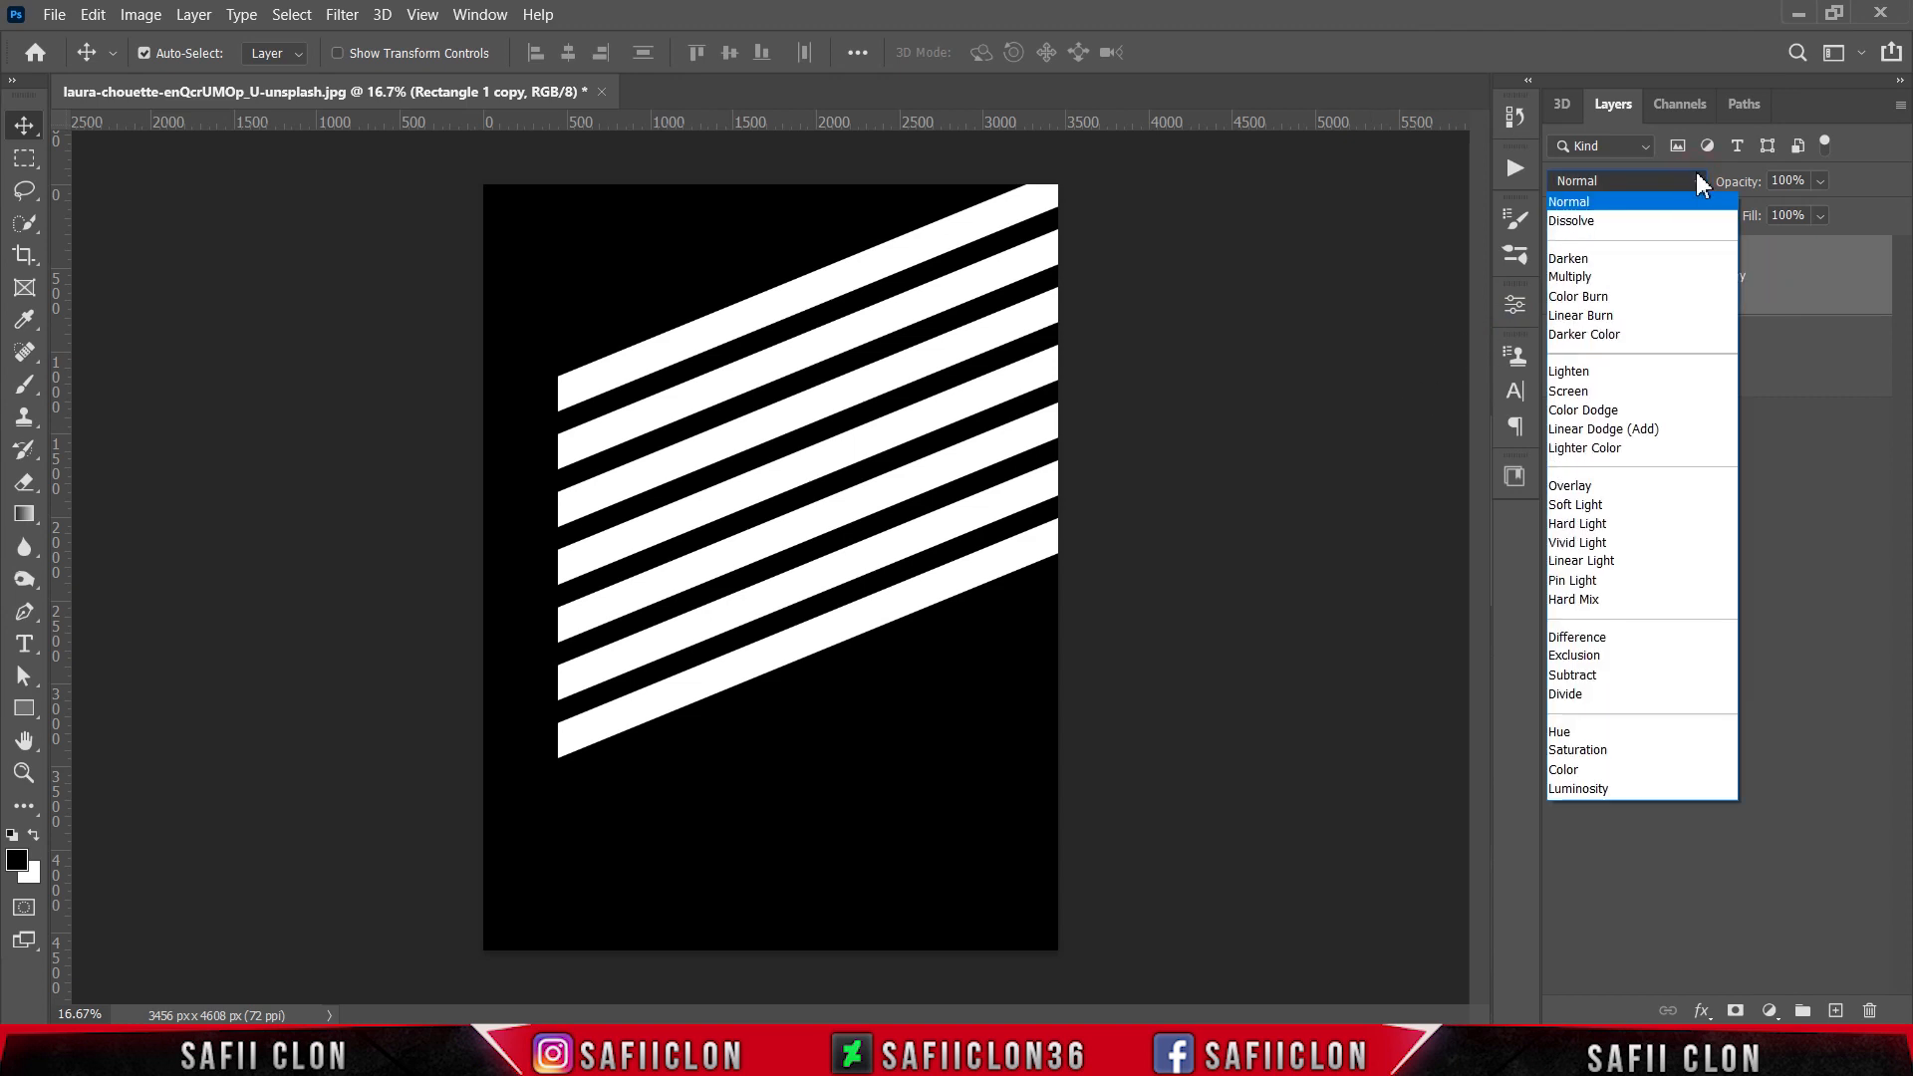
pyautogui.click(1591, 317)
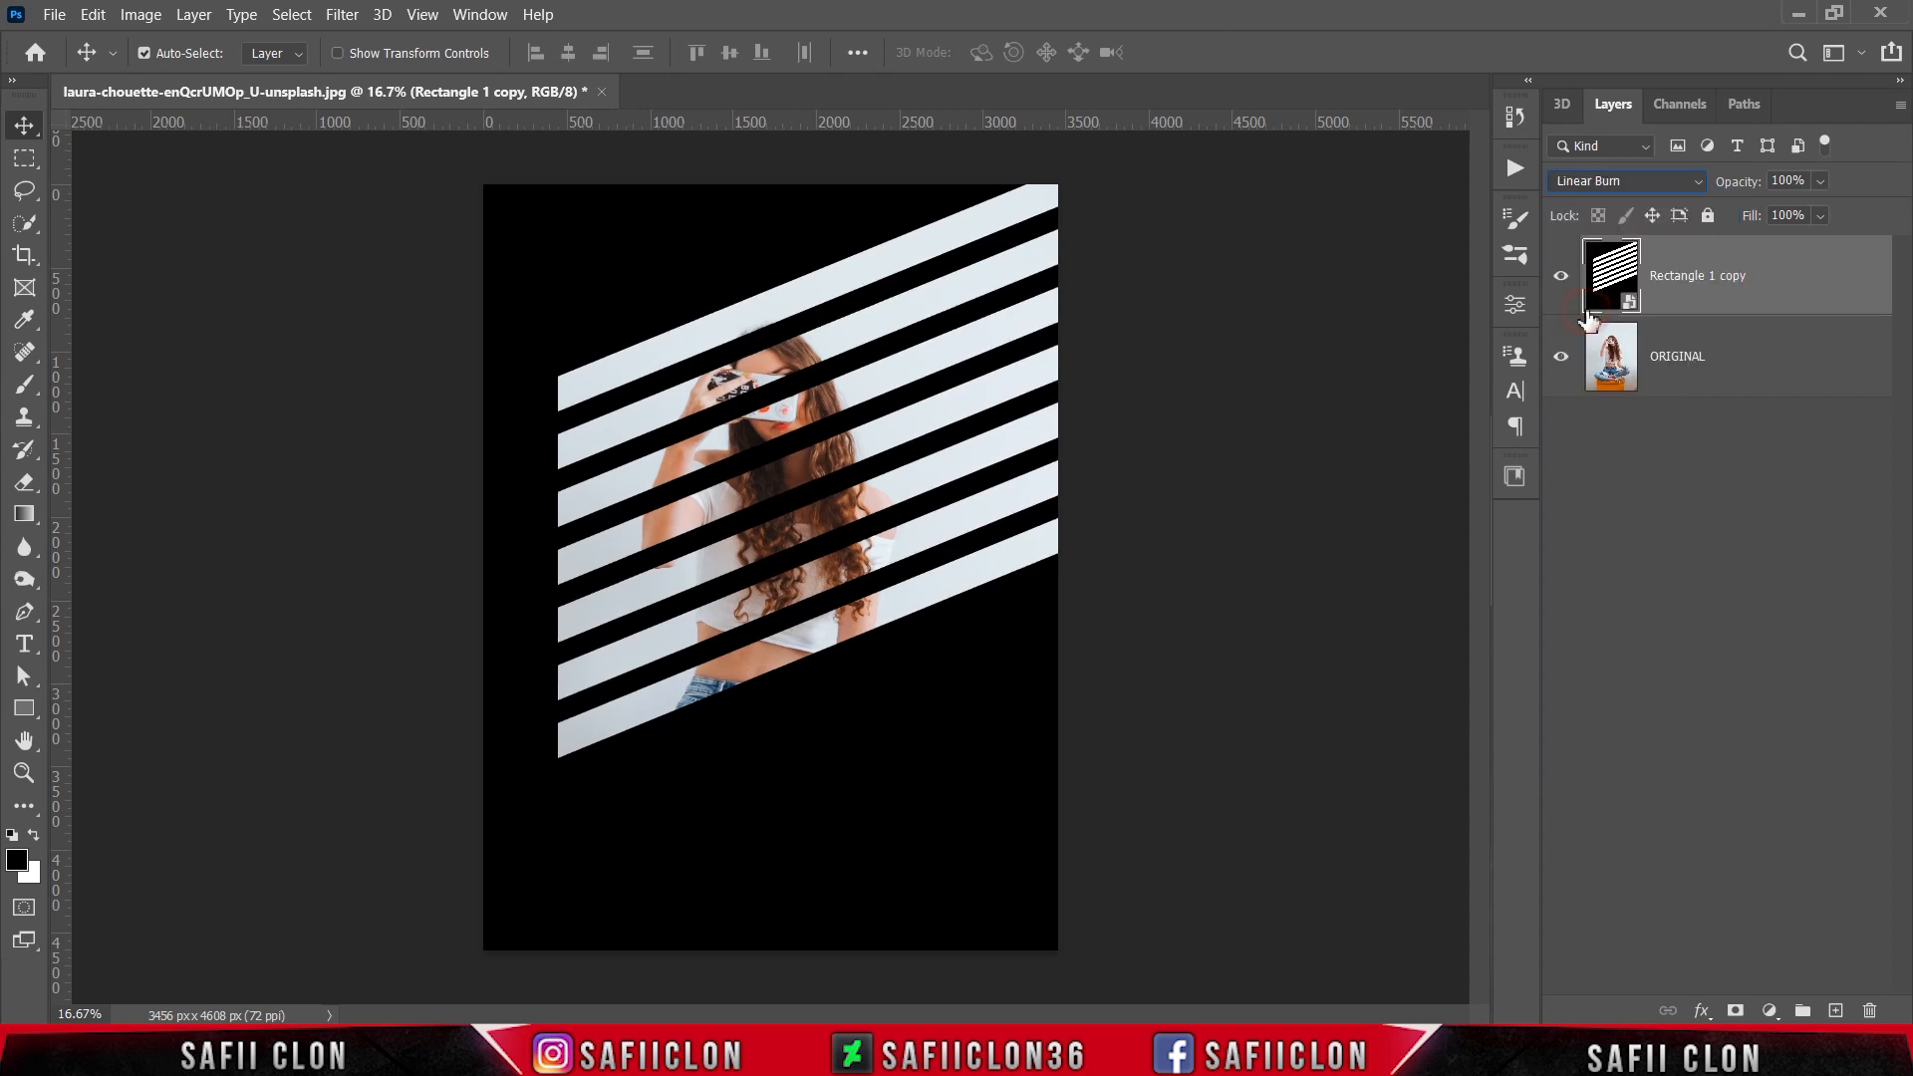
pyautogui.click(1823, 215)
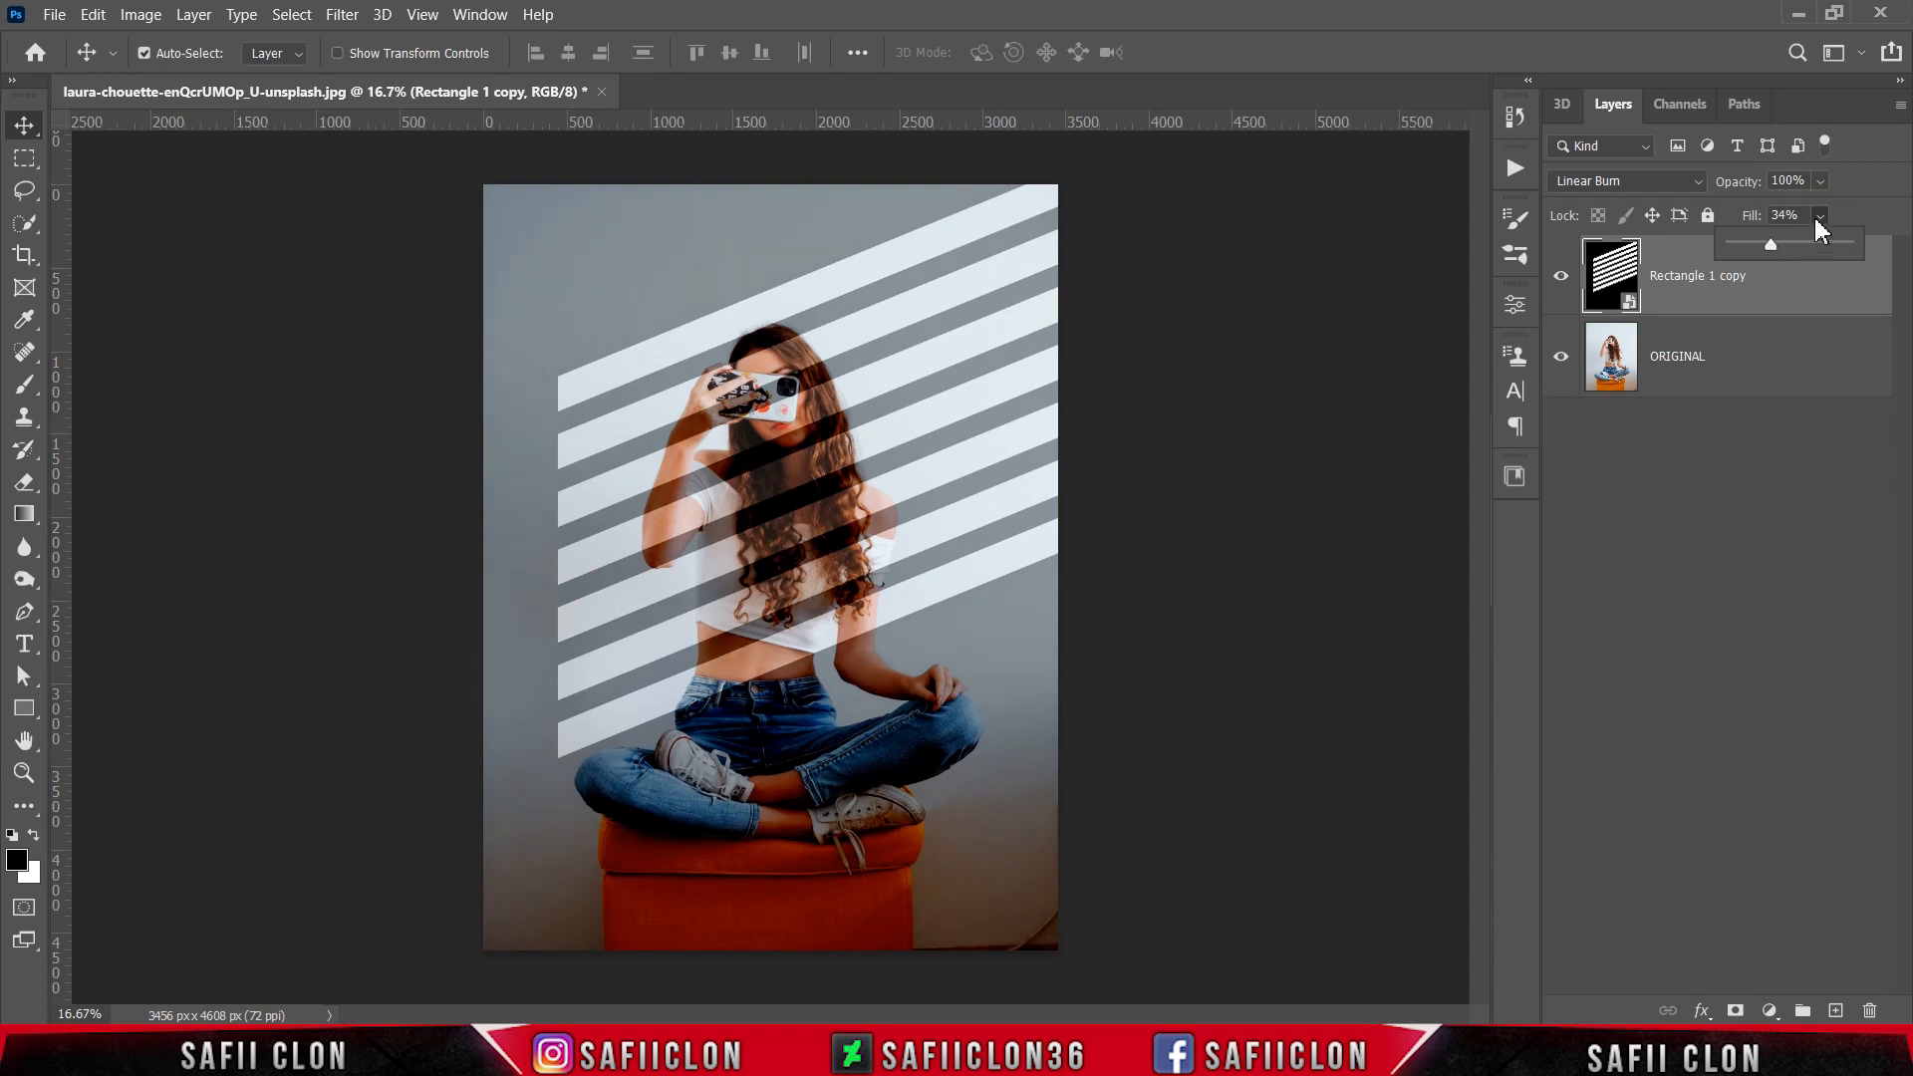
pyautogui.click(1815, 221)
pyautogui.click(1795, 286)
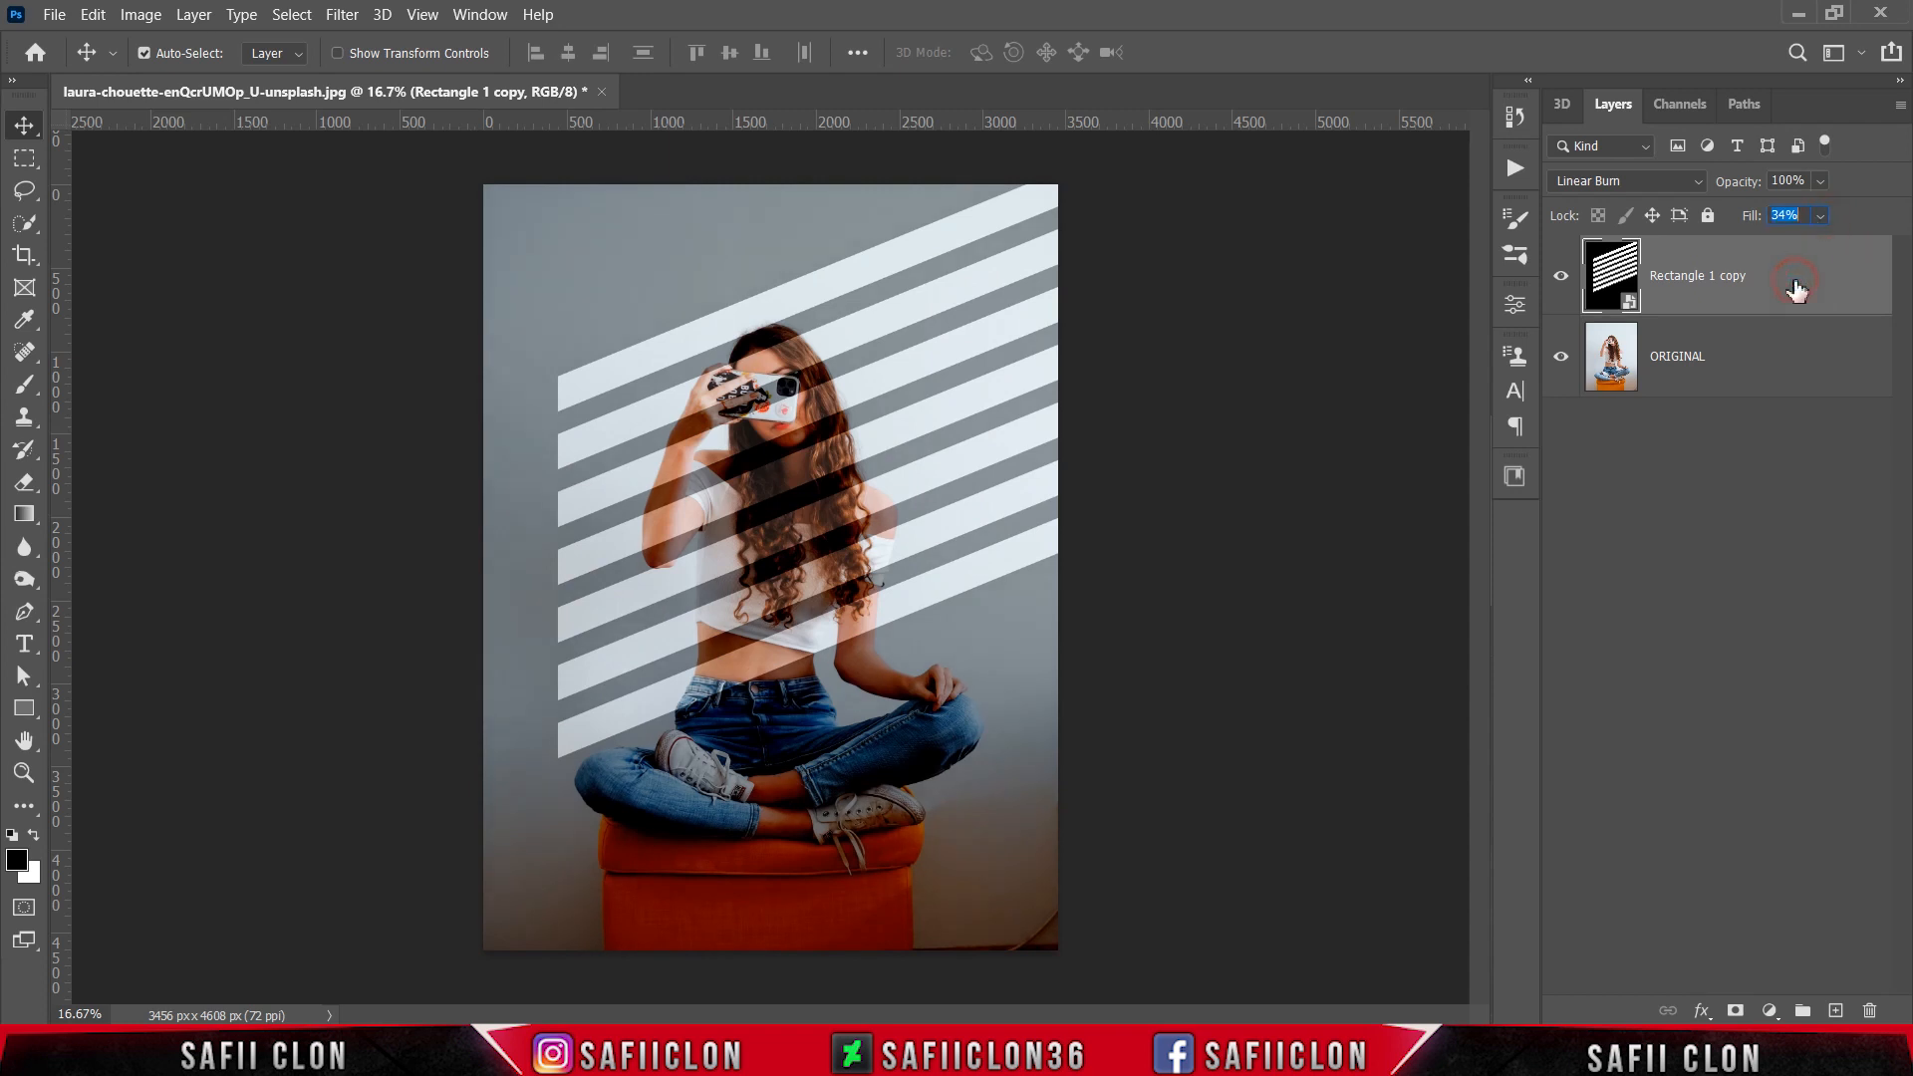
# Step: Apply a Gaussian Blur of about 35 pixels to the striped smart object and compare the photo with and without that layer
pyautogui.click(336, 20)
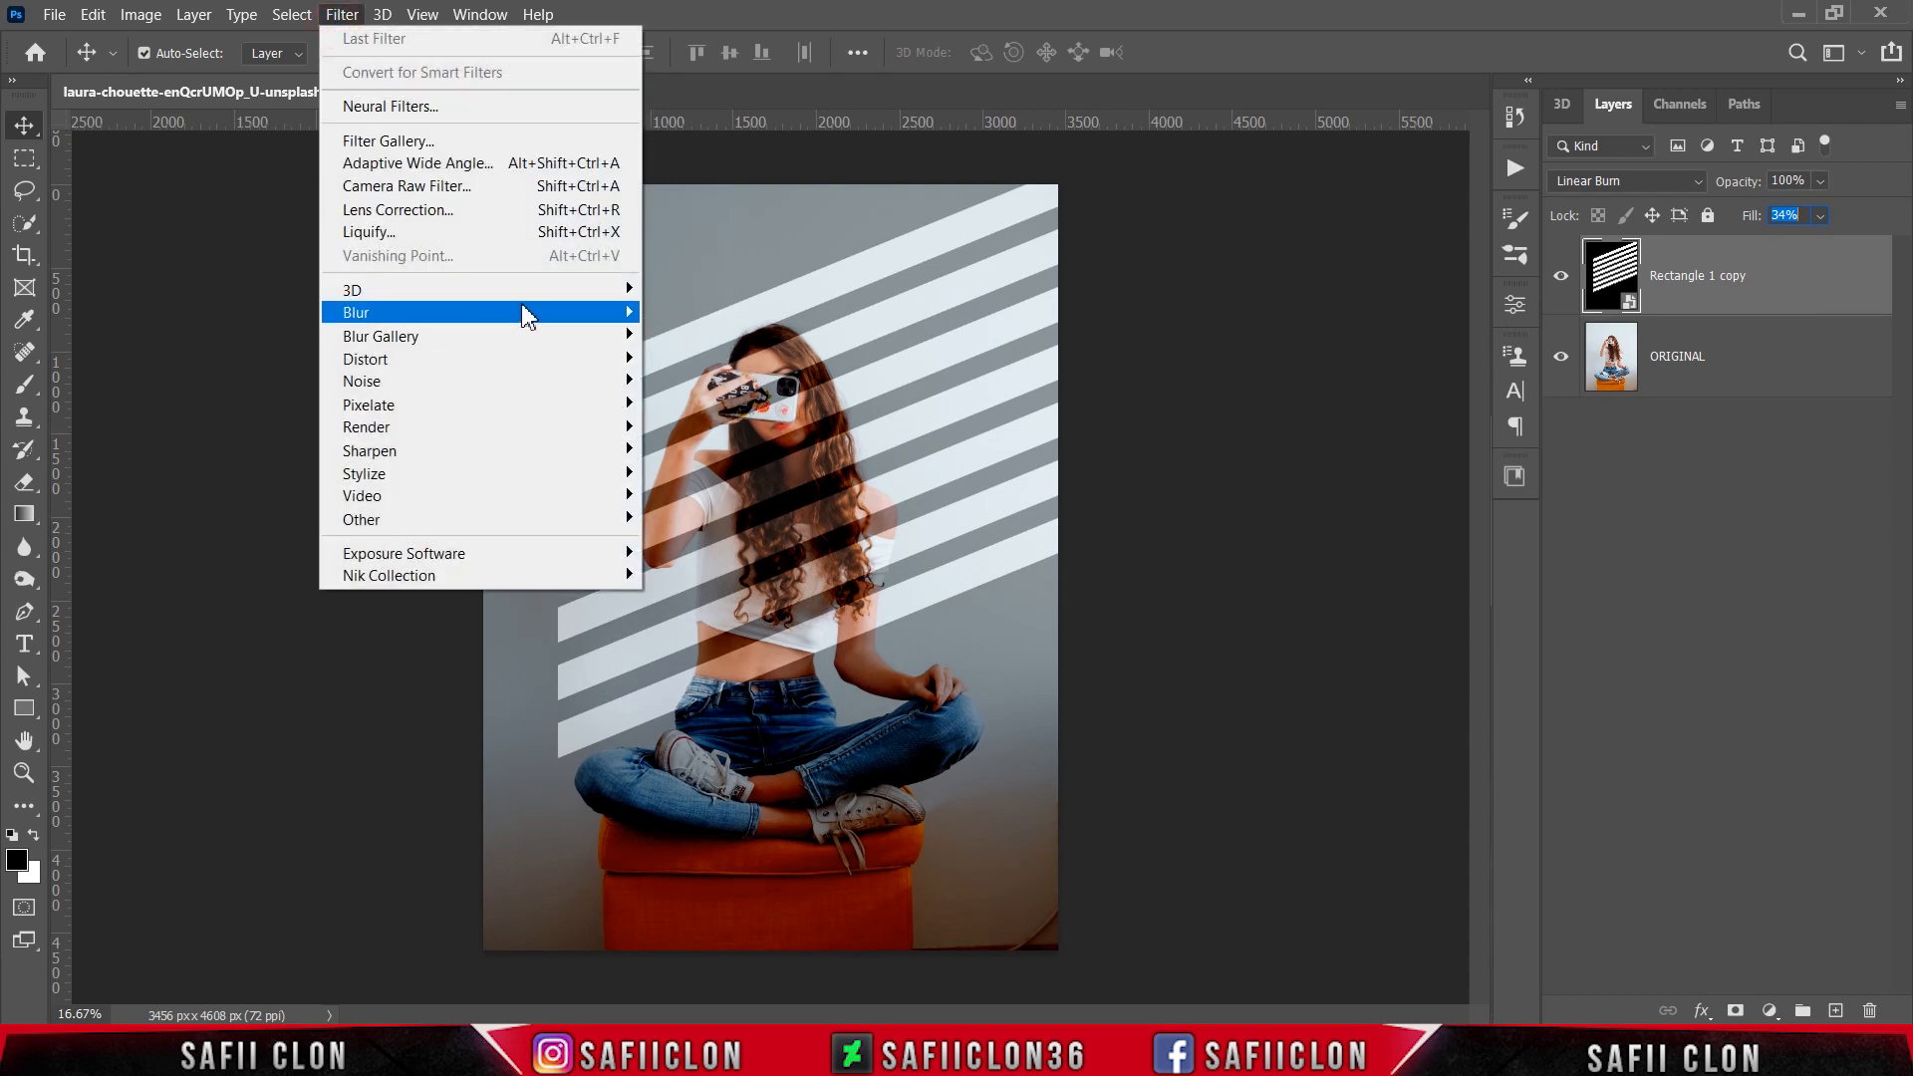
pyautogui.moveTo(626, 315)
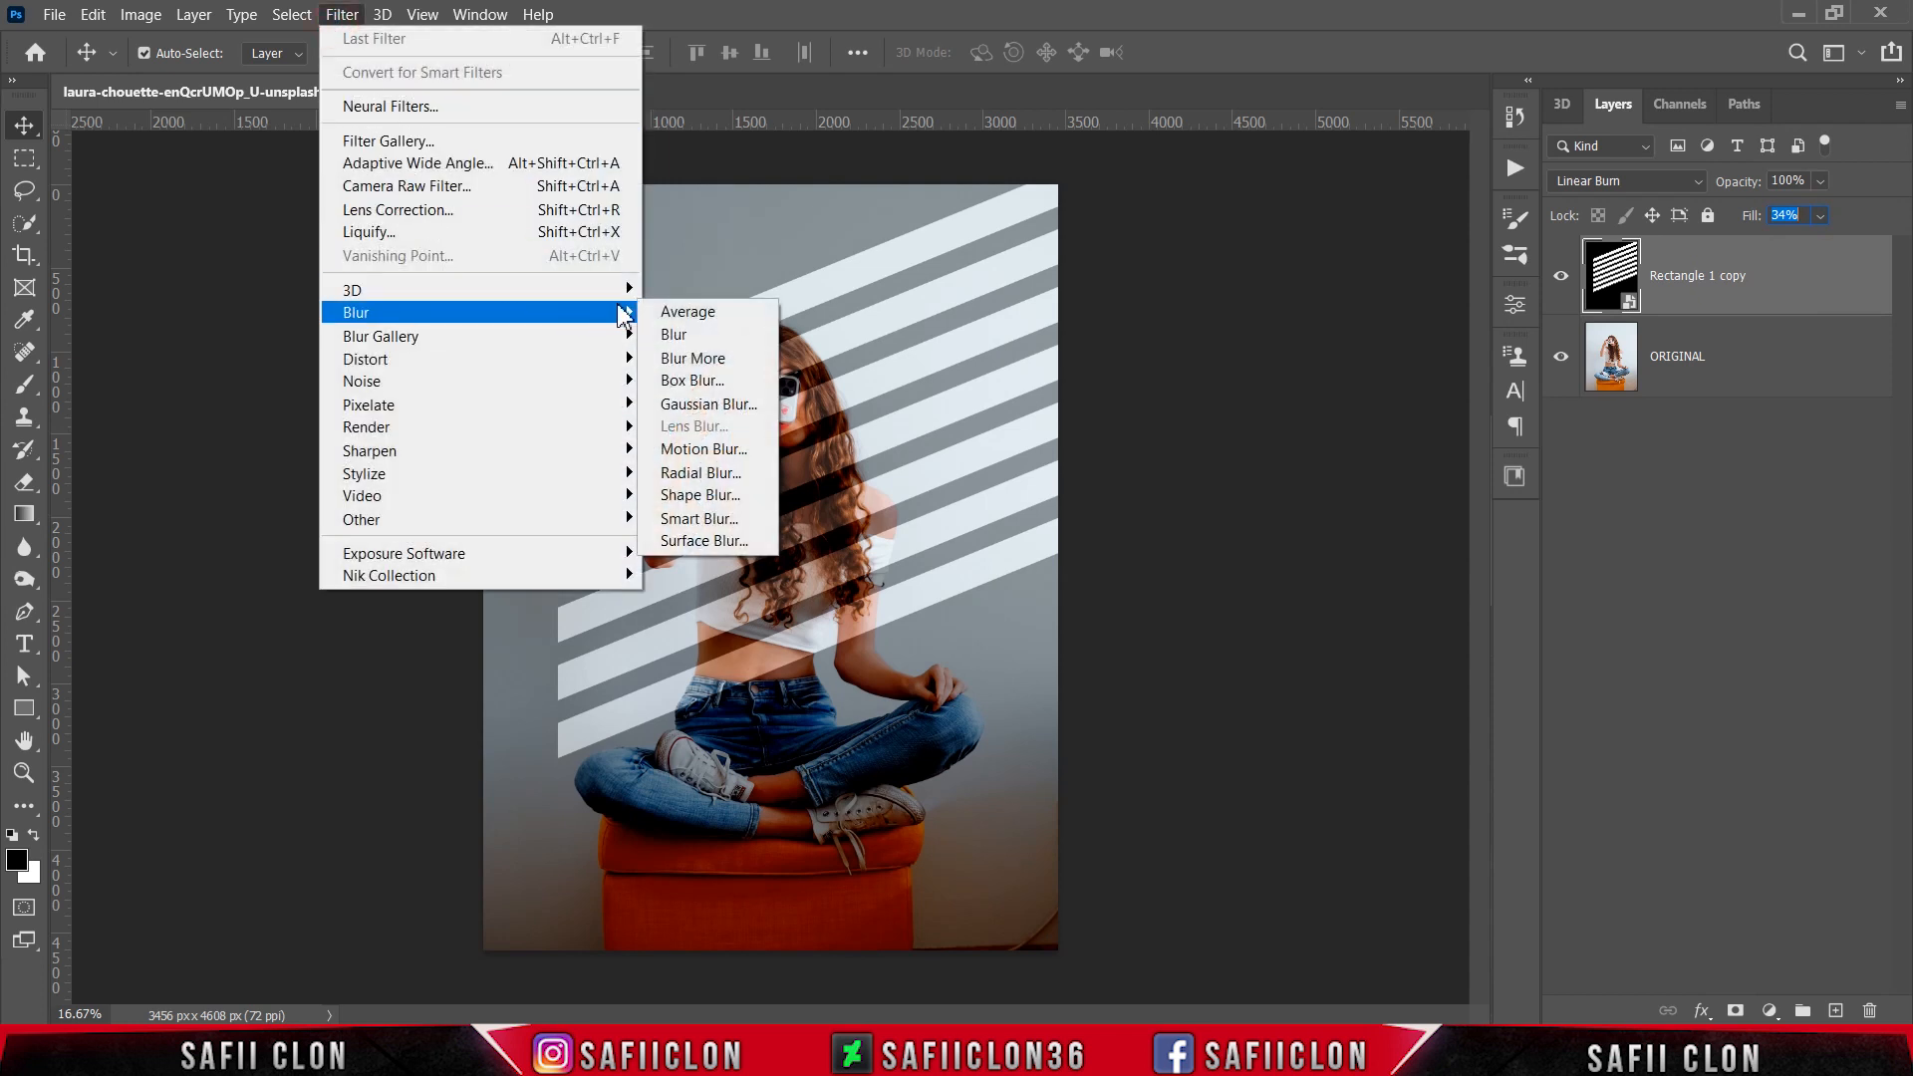
pyautogui.click(714, 406)
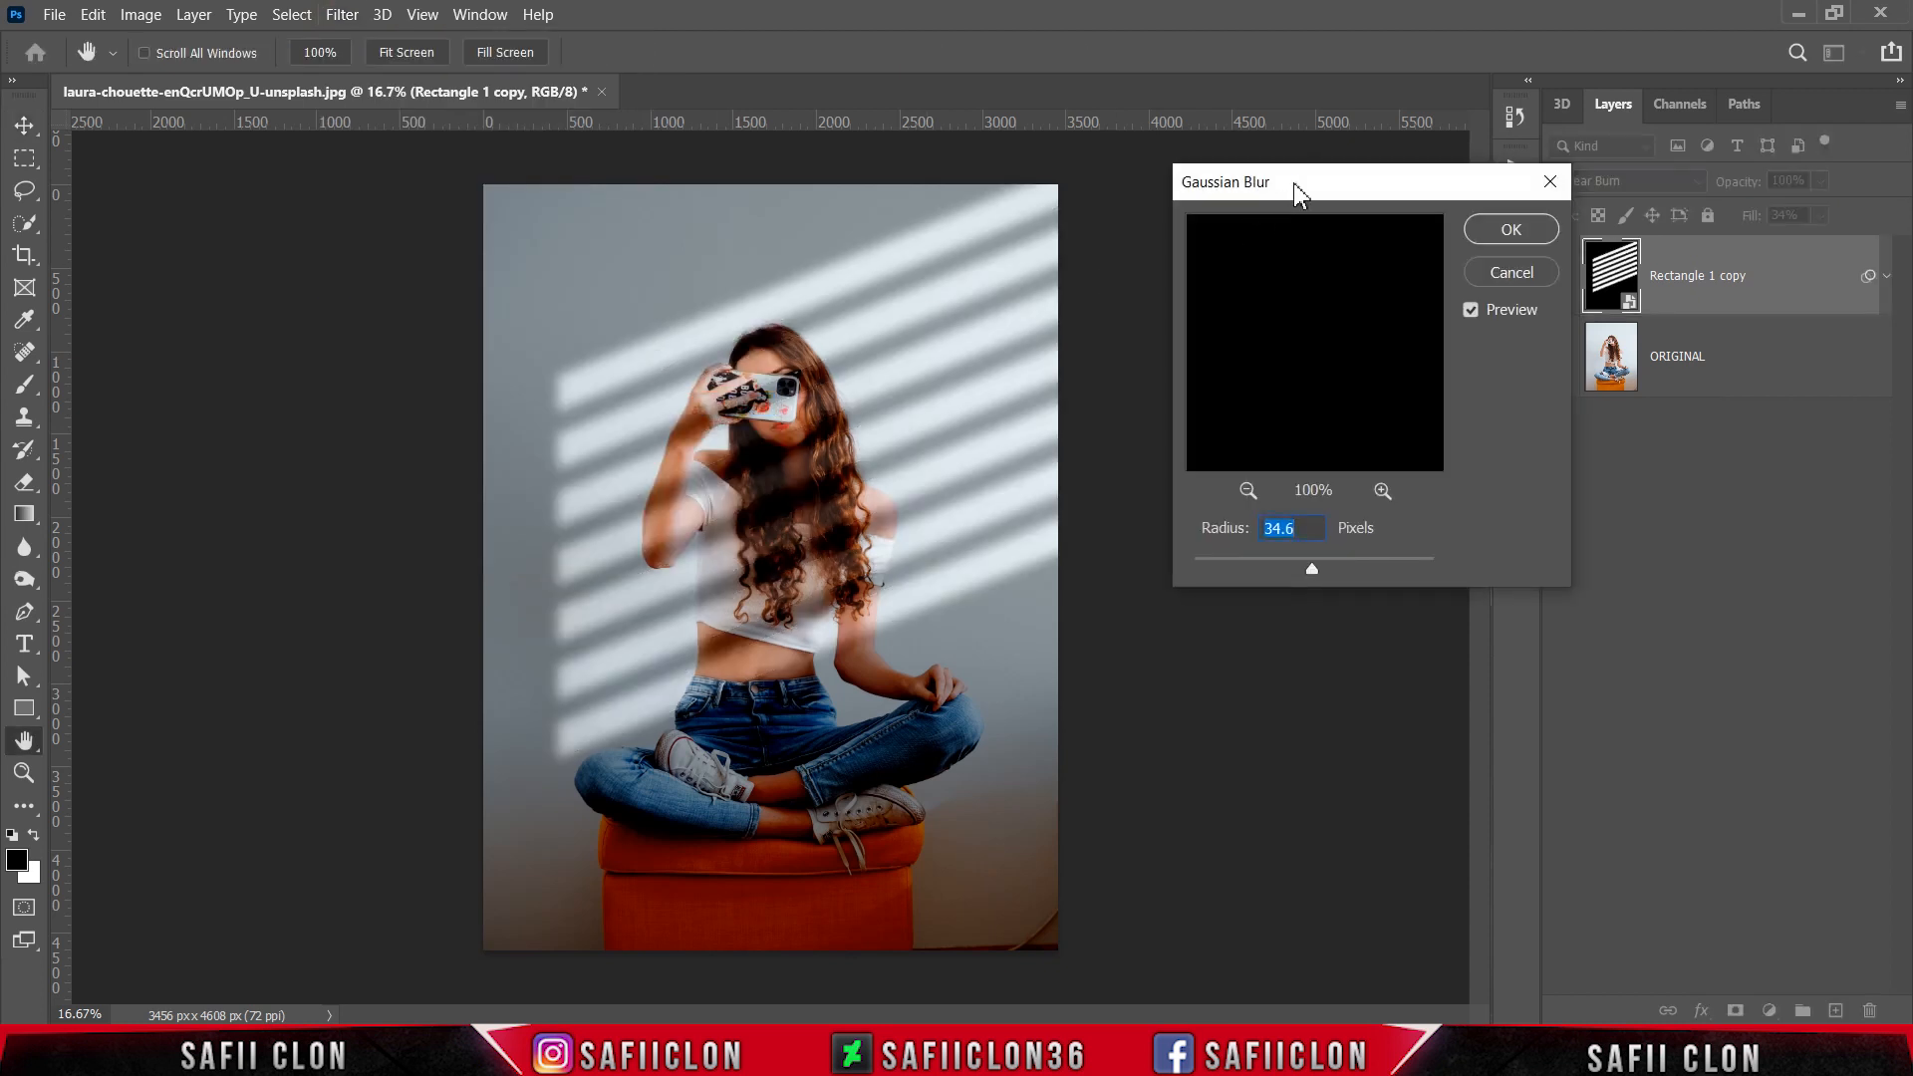
pyautogui.moveTo(1296, 183); pyautogui.dragTo(1301, 213)
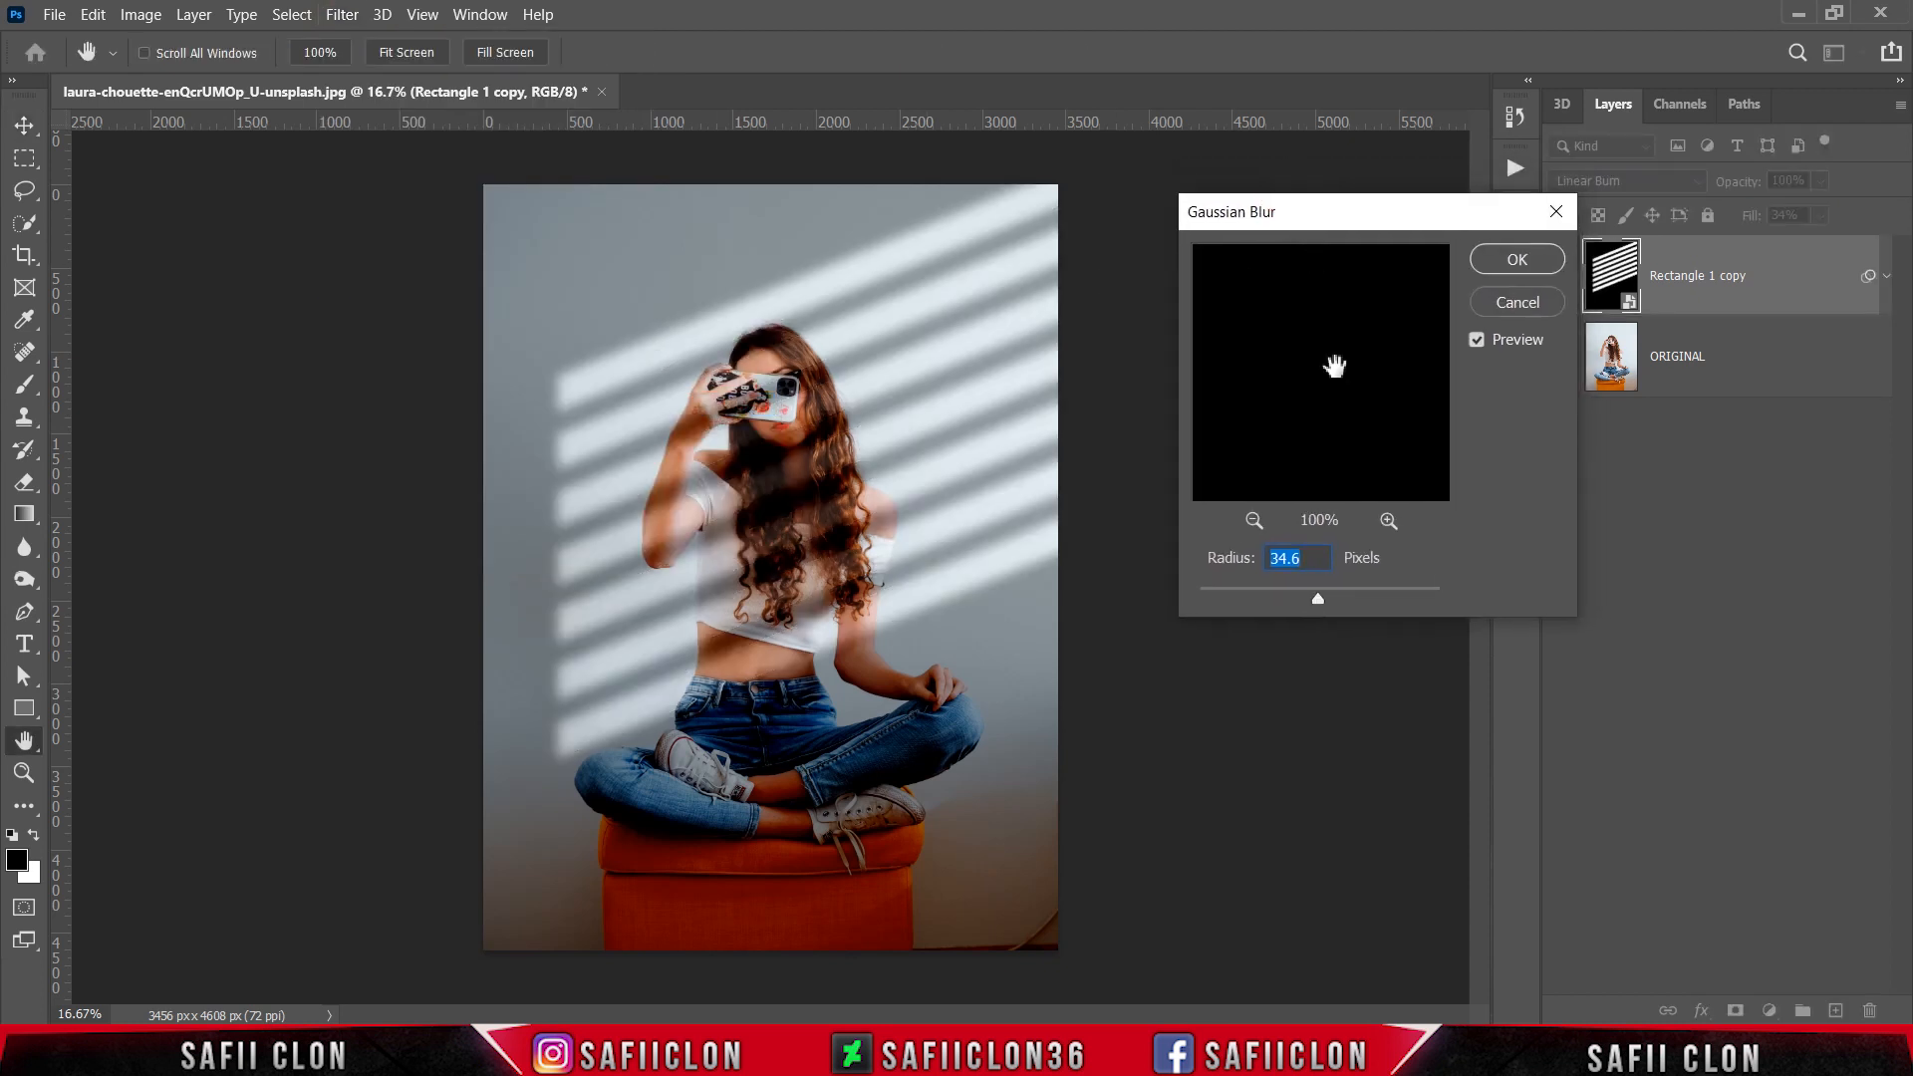
pyautogui.moveTo(1278, 596); pyautogui.dragTo(1323, 599)
pyautogui.click(1322, 598)
pyautogui.click(1513, 263)
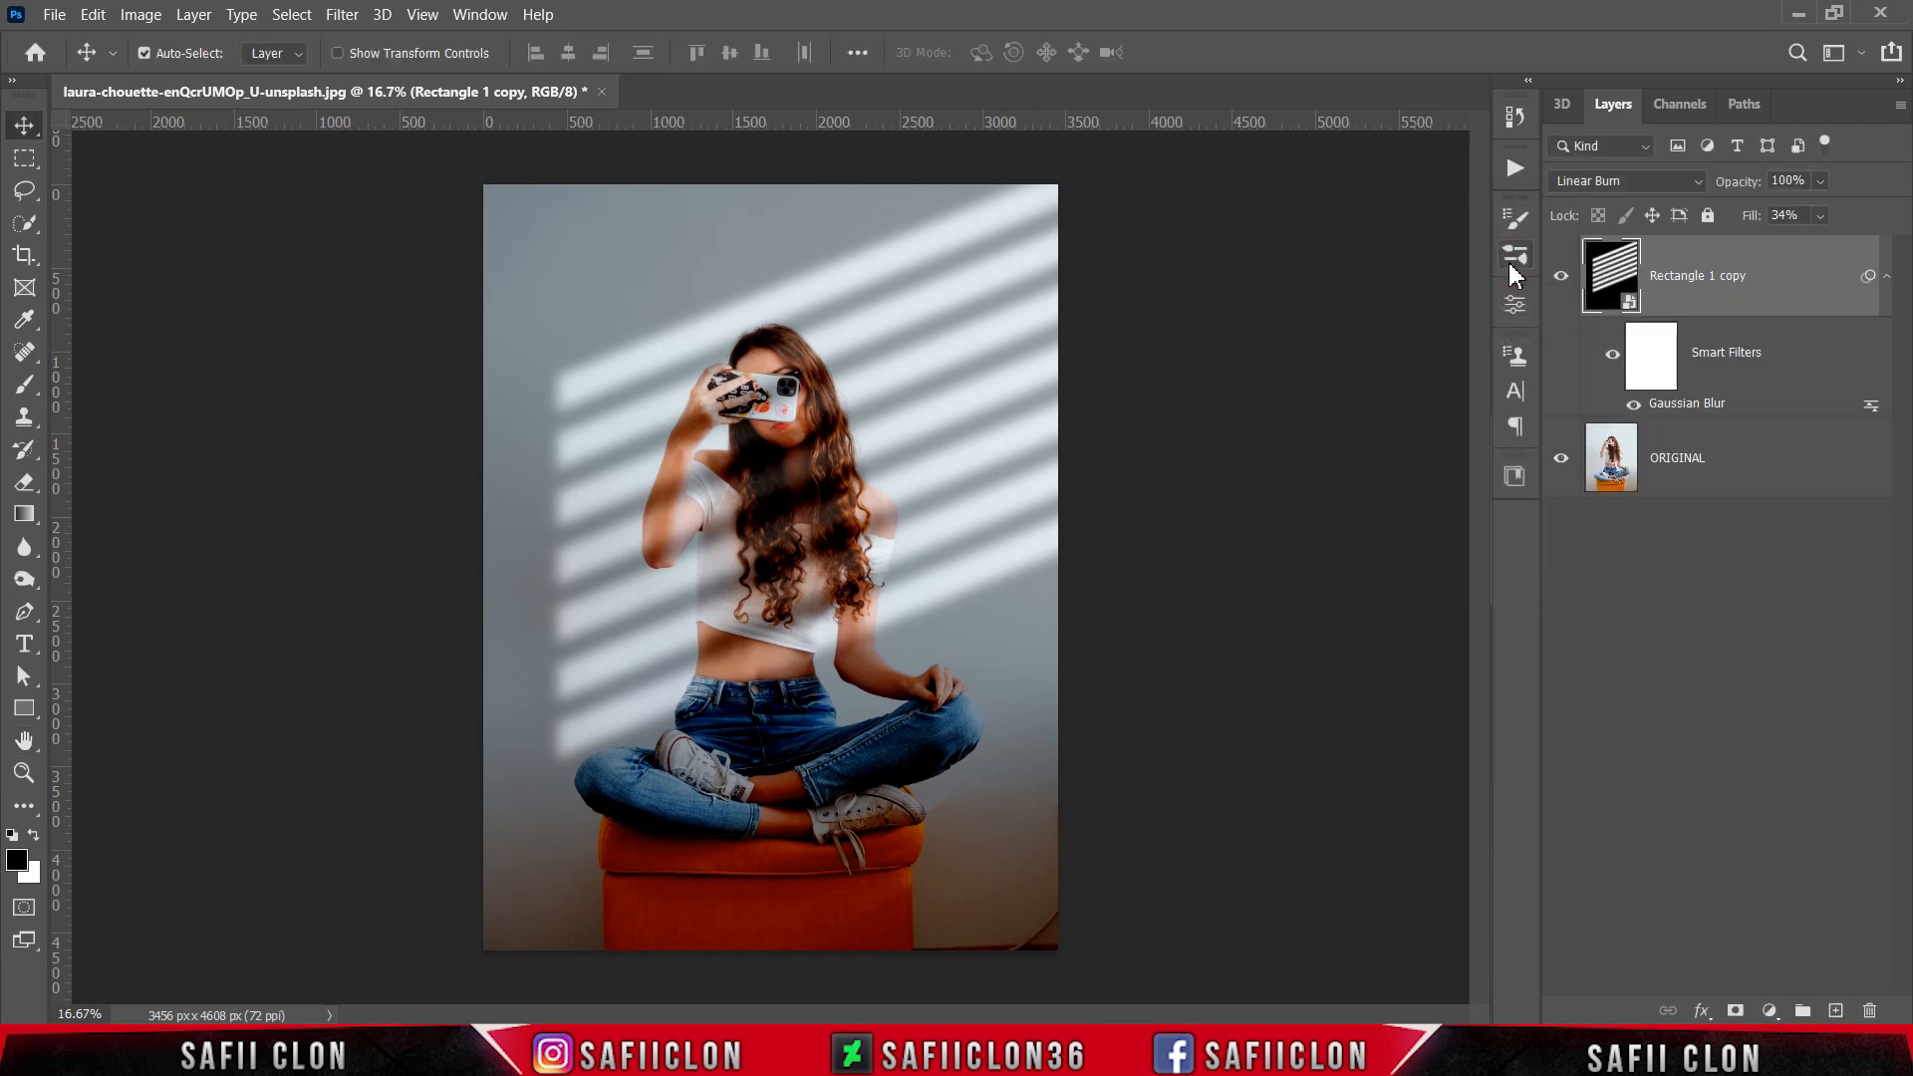
pyautogui.click(1561, 286)
pyautogui.click(1560, 286)
pyautogui.click(1561, 286)
pyautogui.click(1561, 286)
# Step: Add a layer mask to the Rectangle 1 copy smart object and select the Brush tool for painting on it
pyautogui.click(1735, 1010)
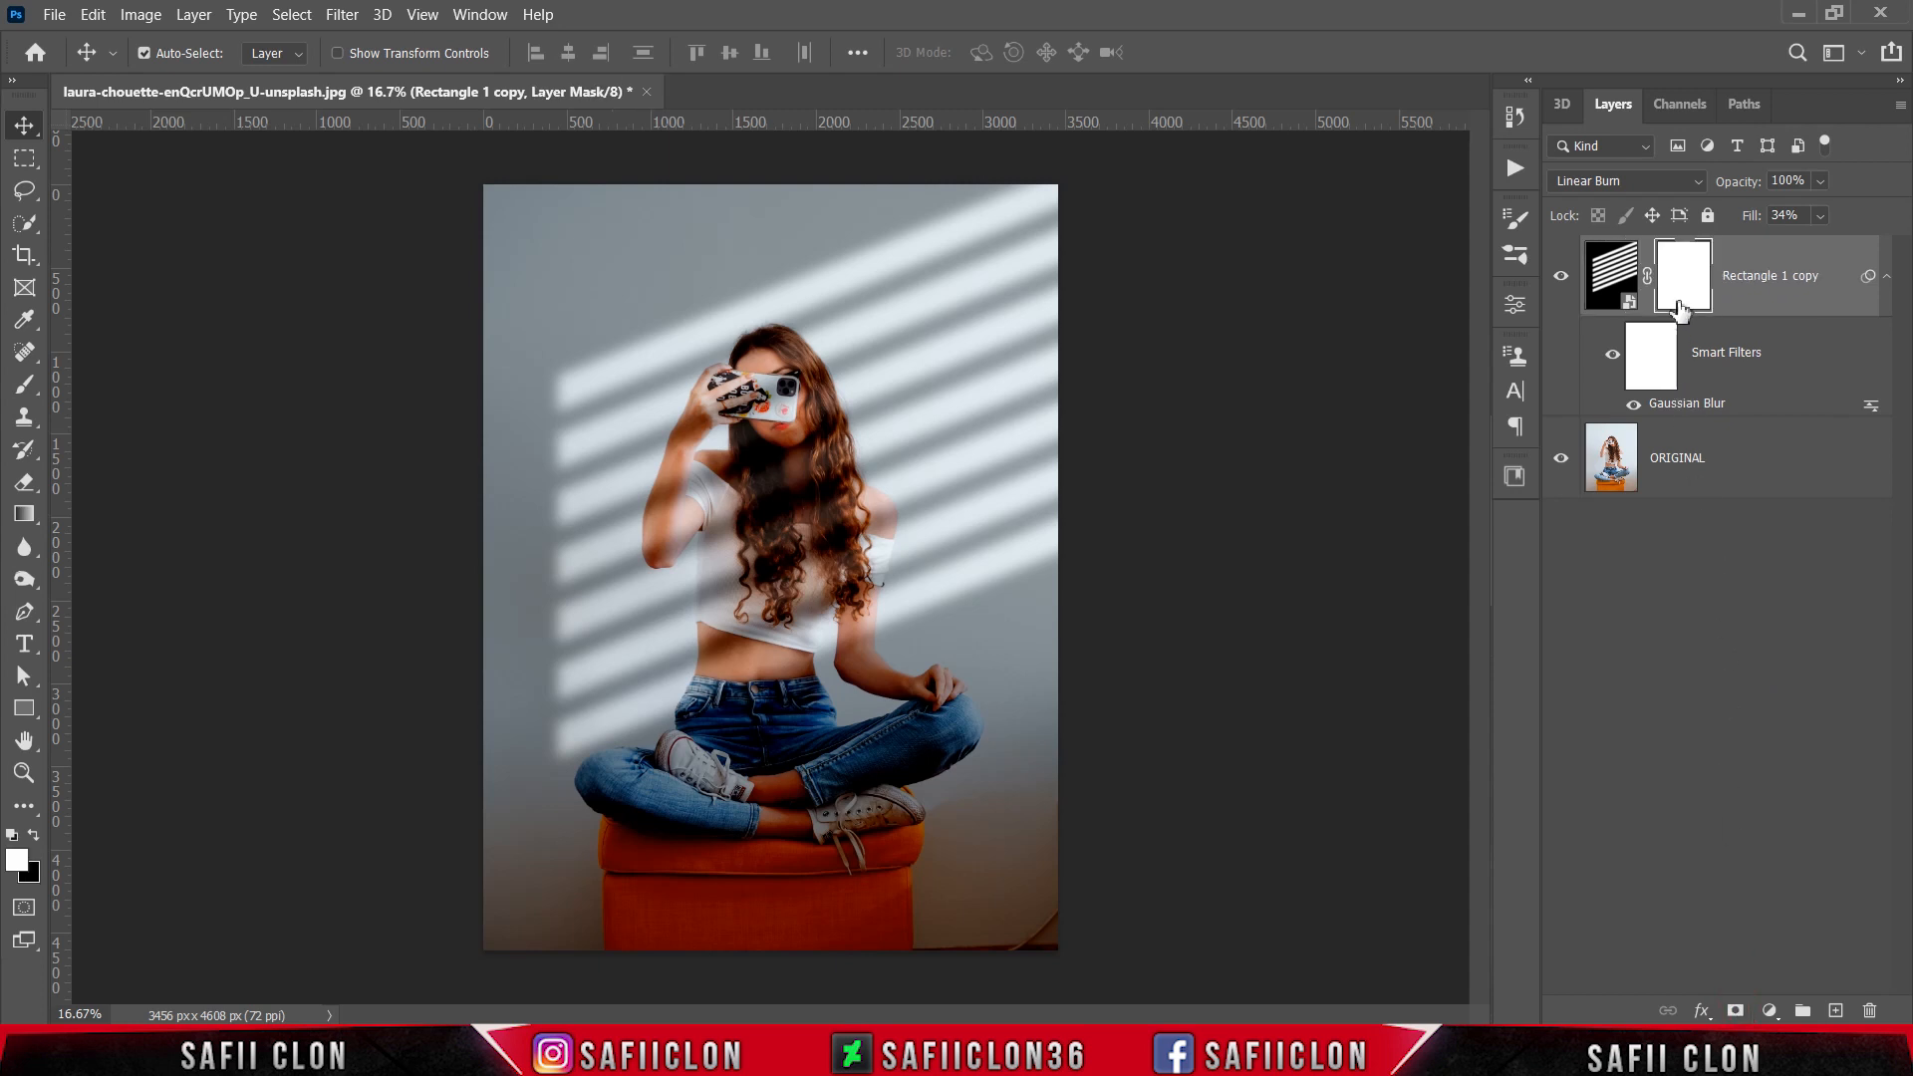
pyautogui.click(1682, 275)
pyautogui.click(25, 385)
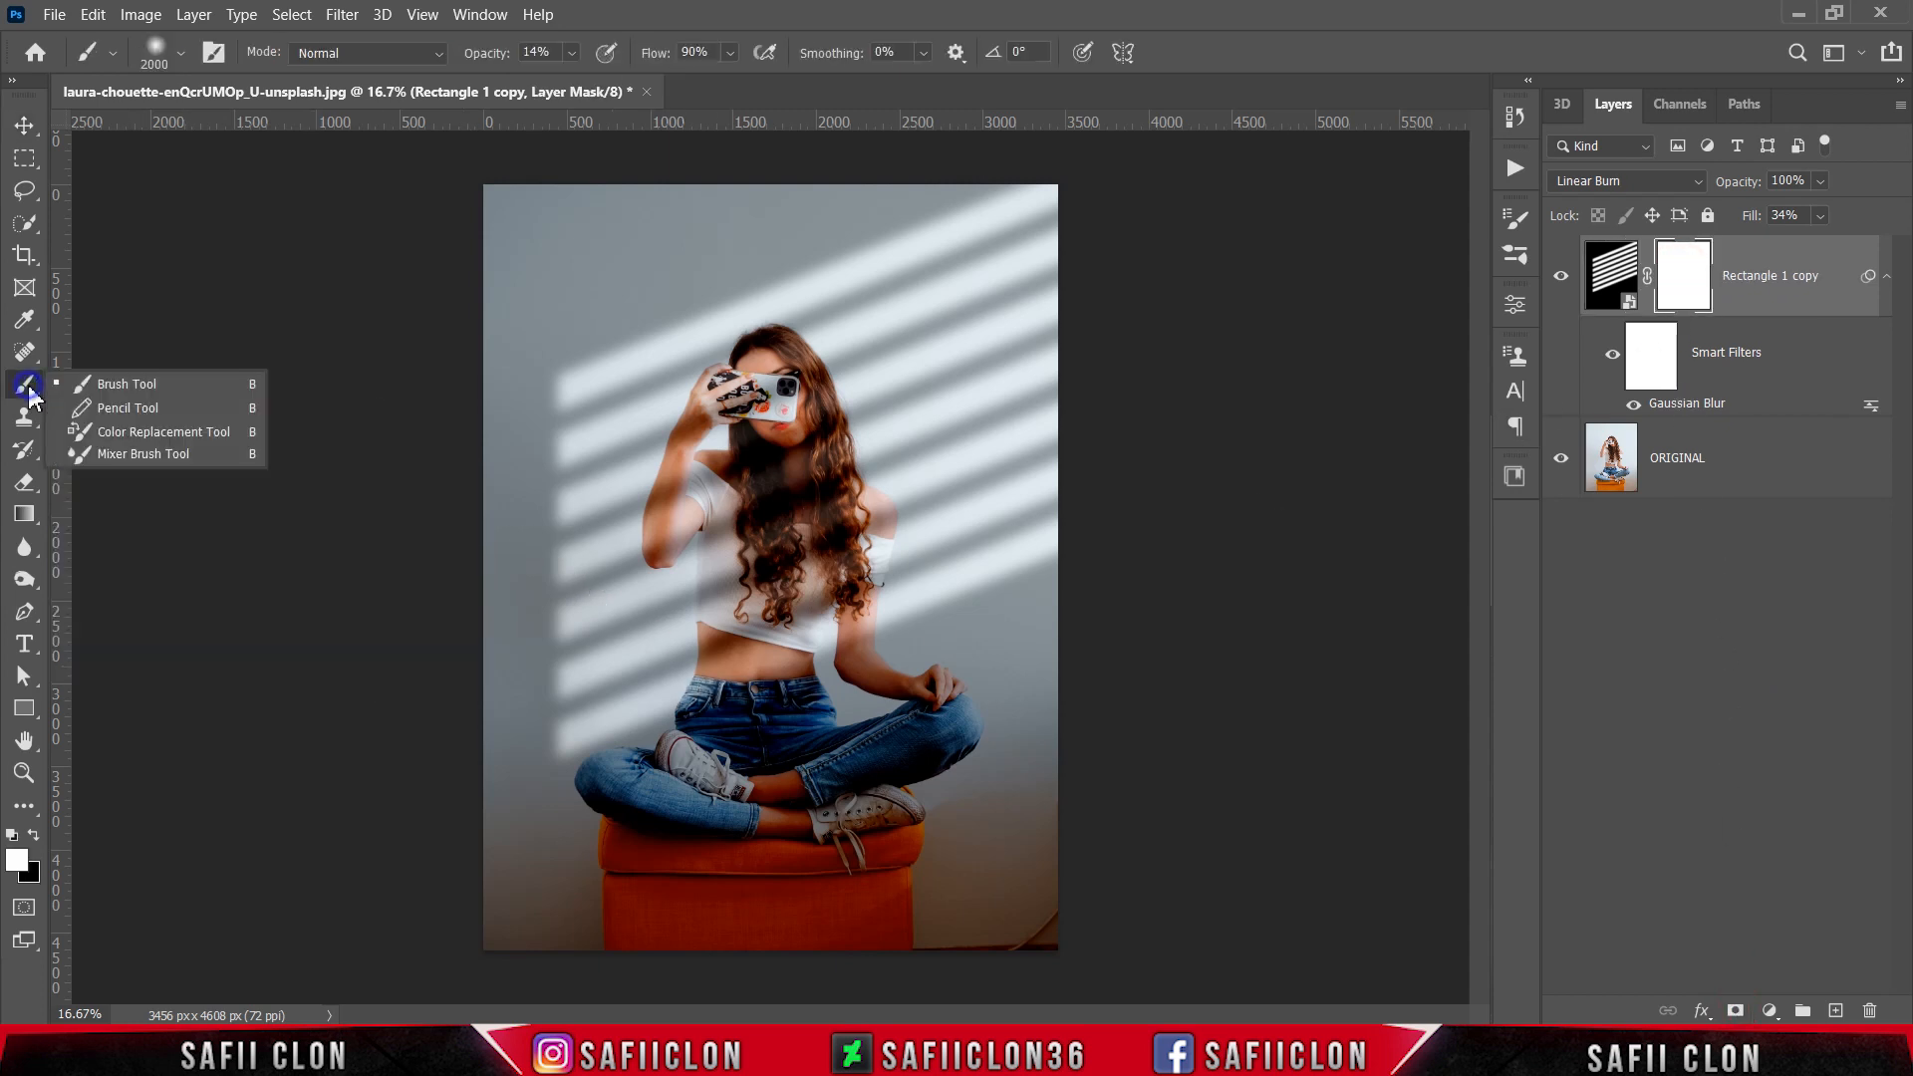
pyautogui.click(111, 384)
# Step: Set the Soft Round brush size to 322 px and open the brush opacity for editing
pyautogui.click(179, 52)
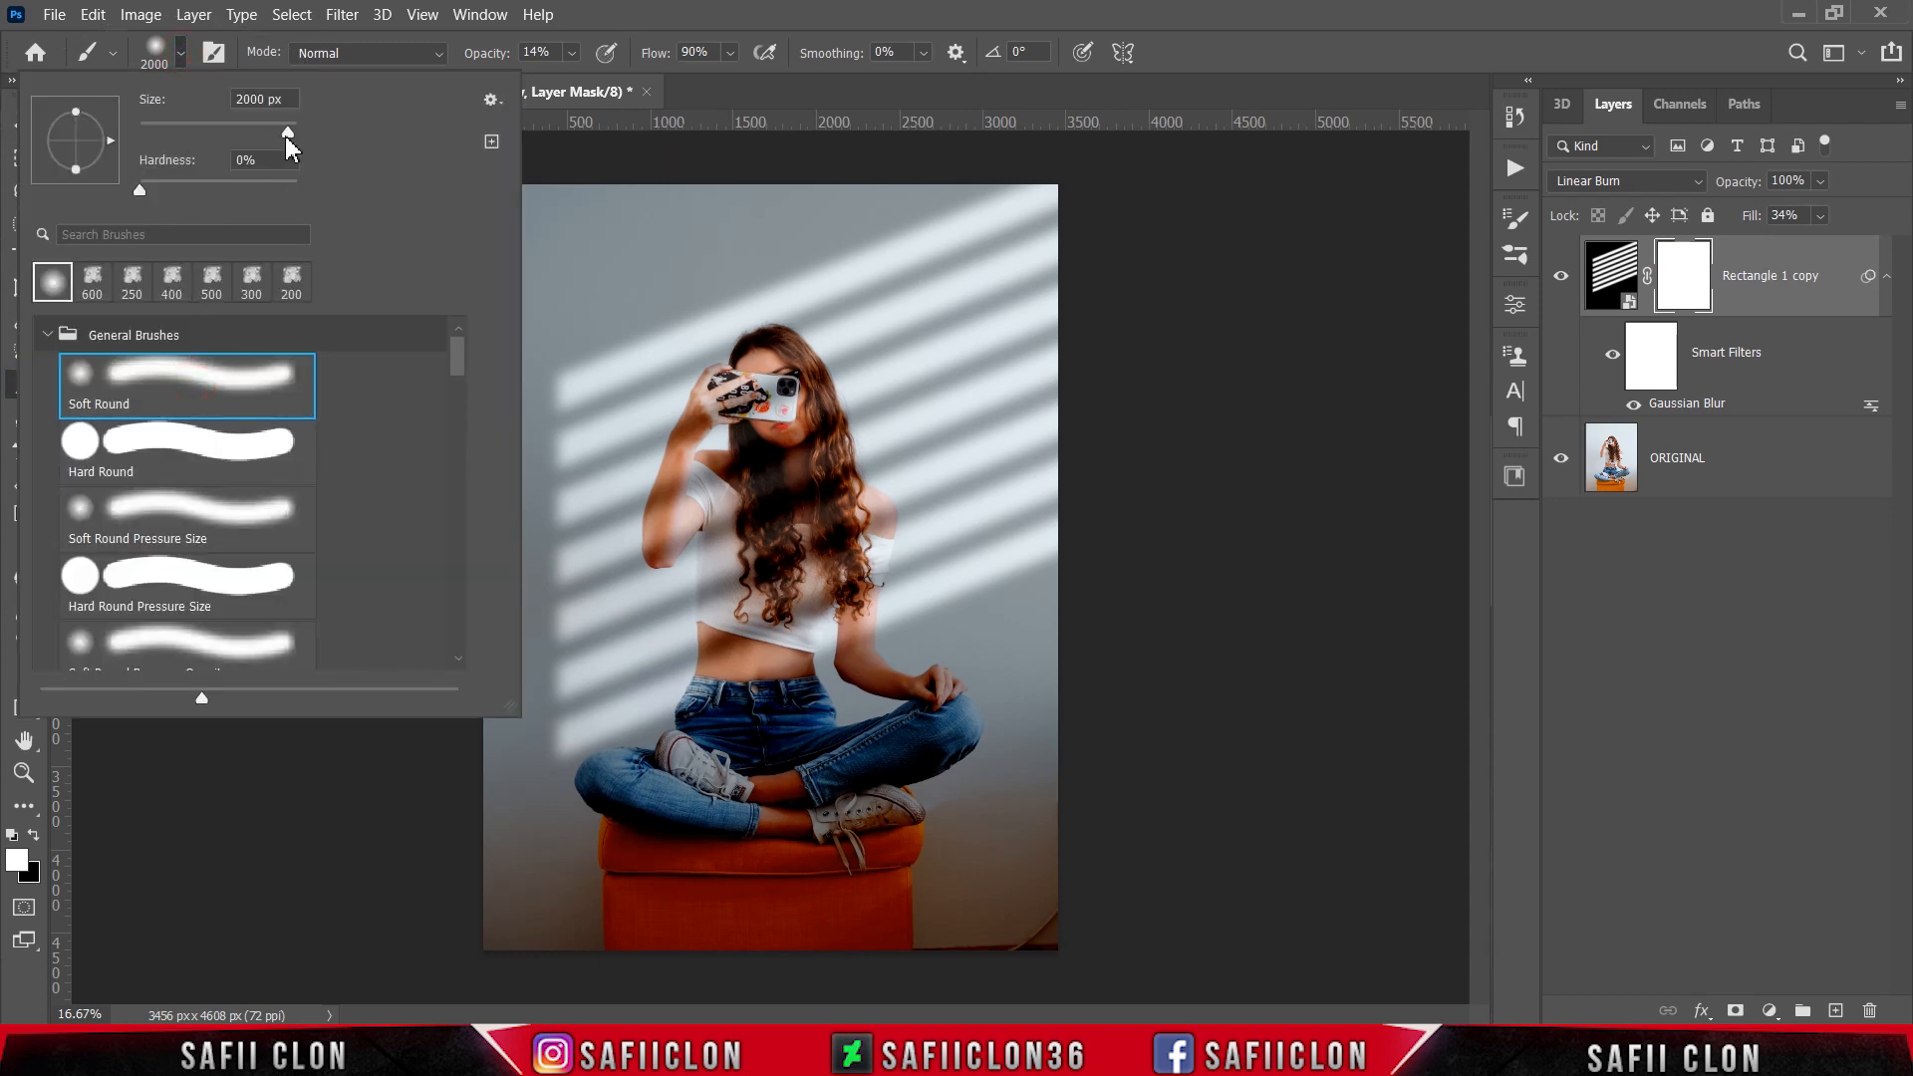
pyautogui.moveTo(287, 132); pyautogui.dragTo(267, 130)
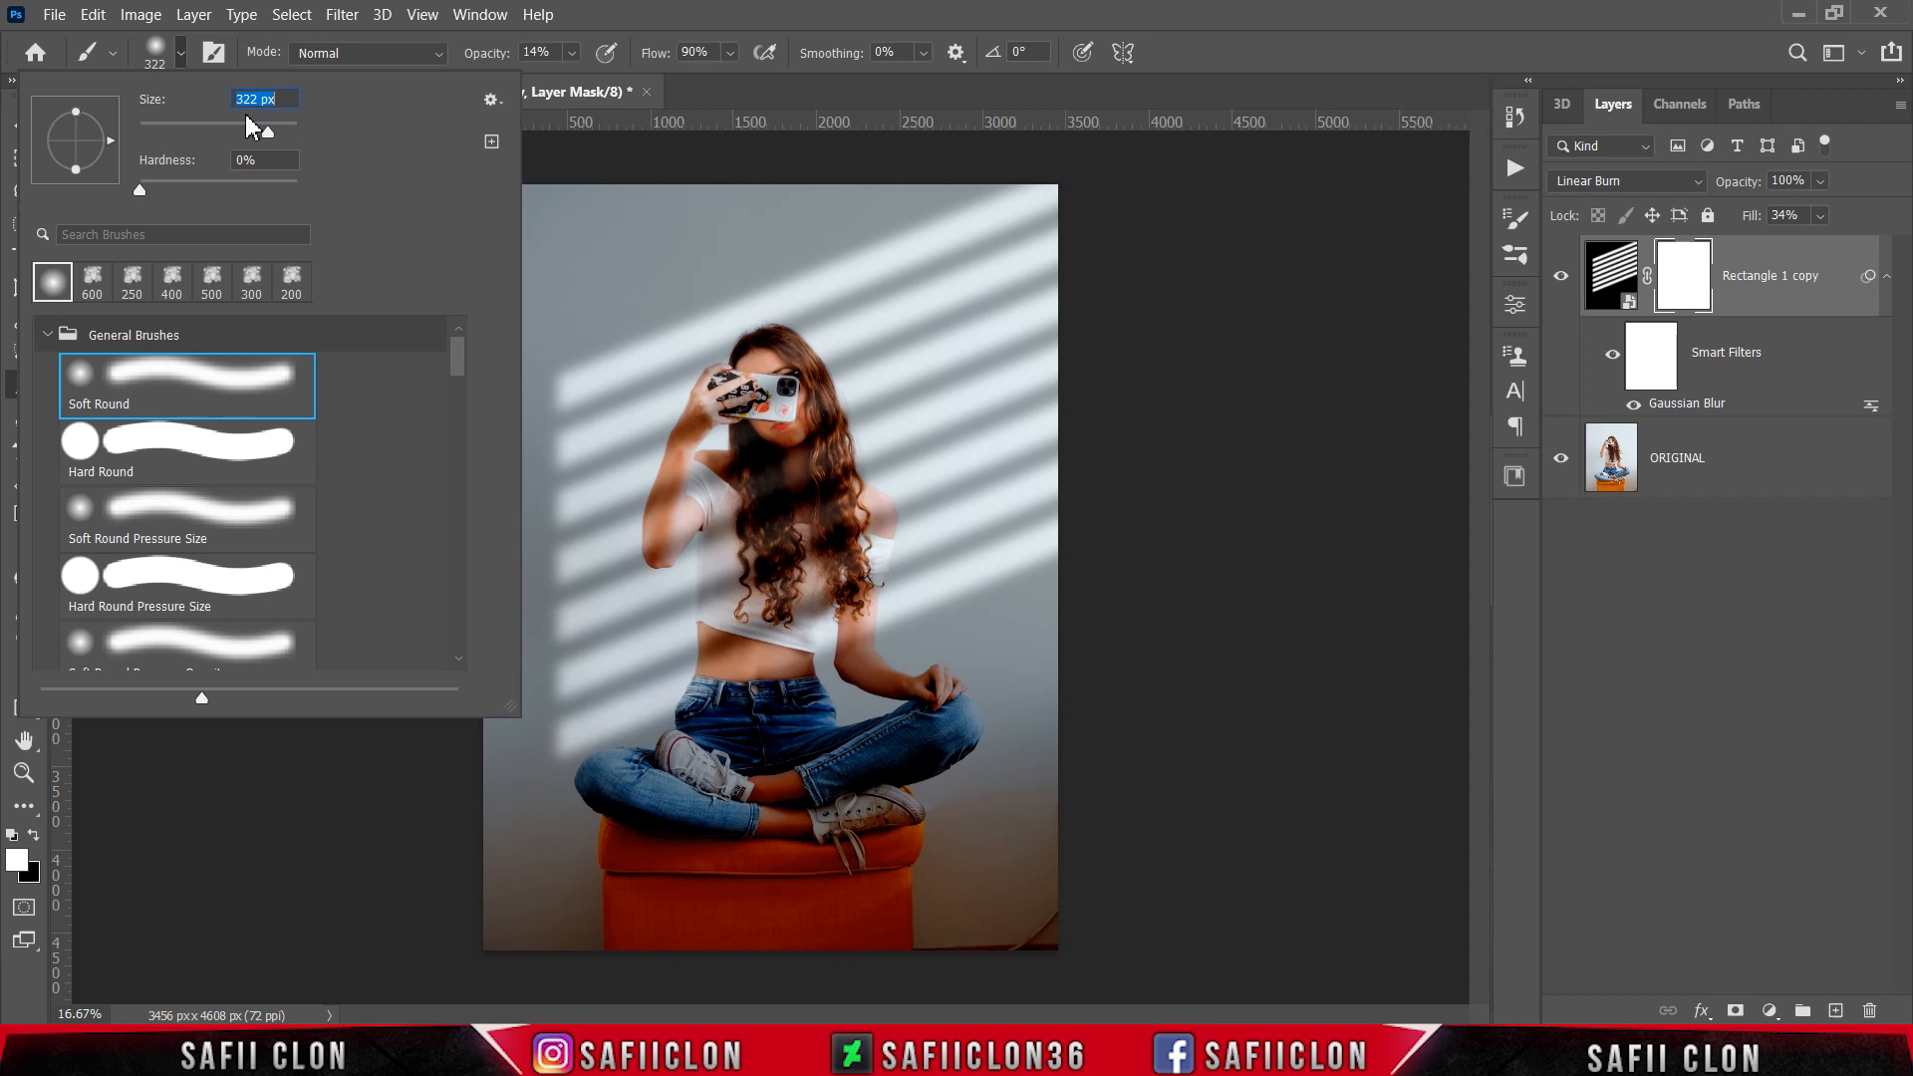
pyautogui.click(181, 55)
pyautogui.click(572, 53)
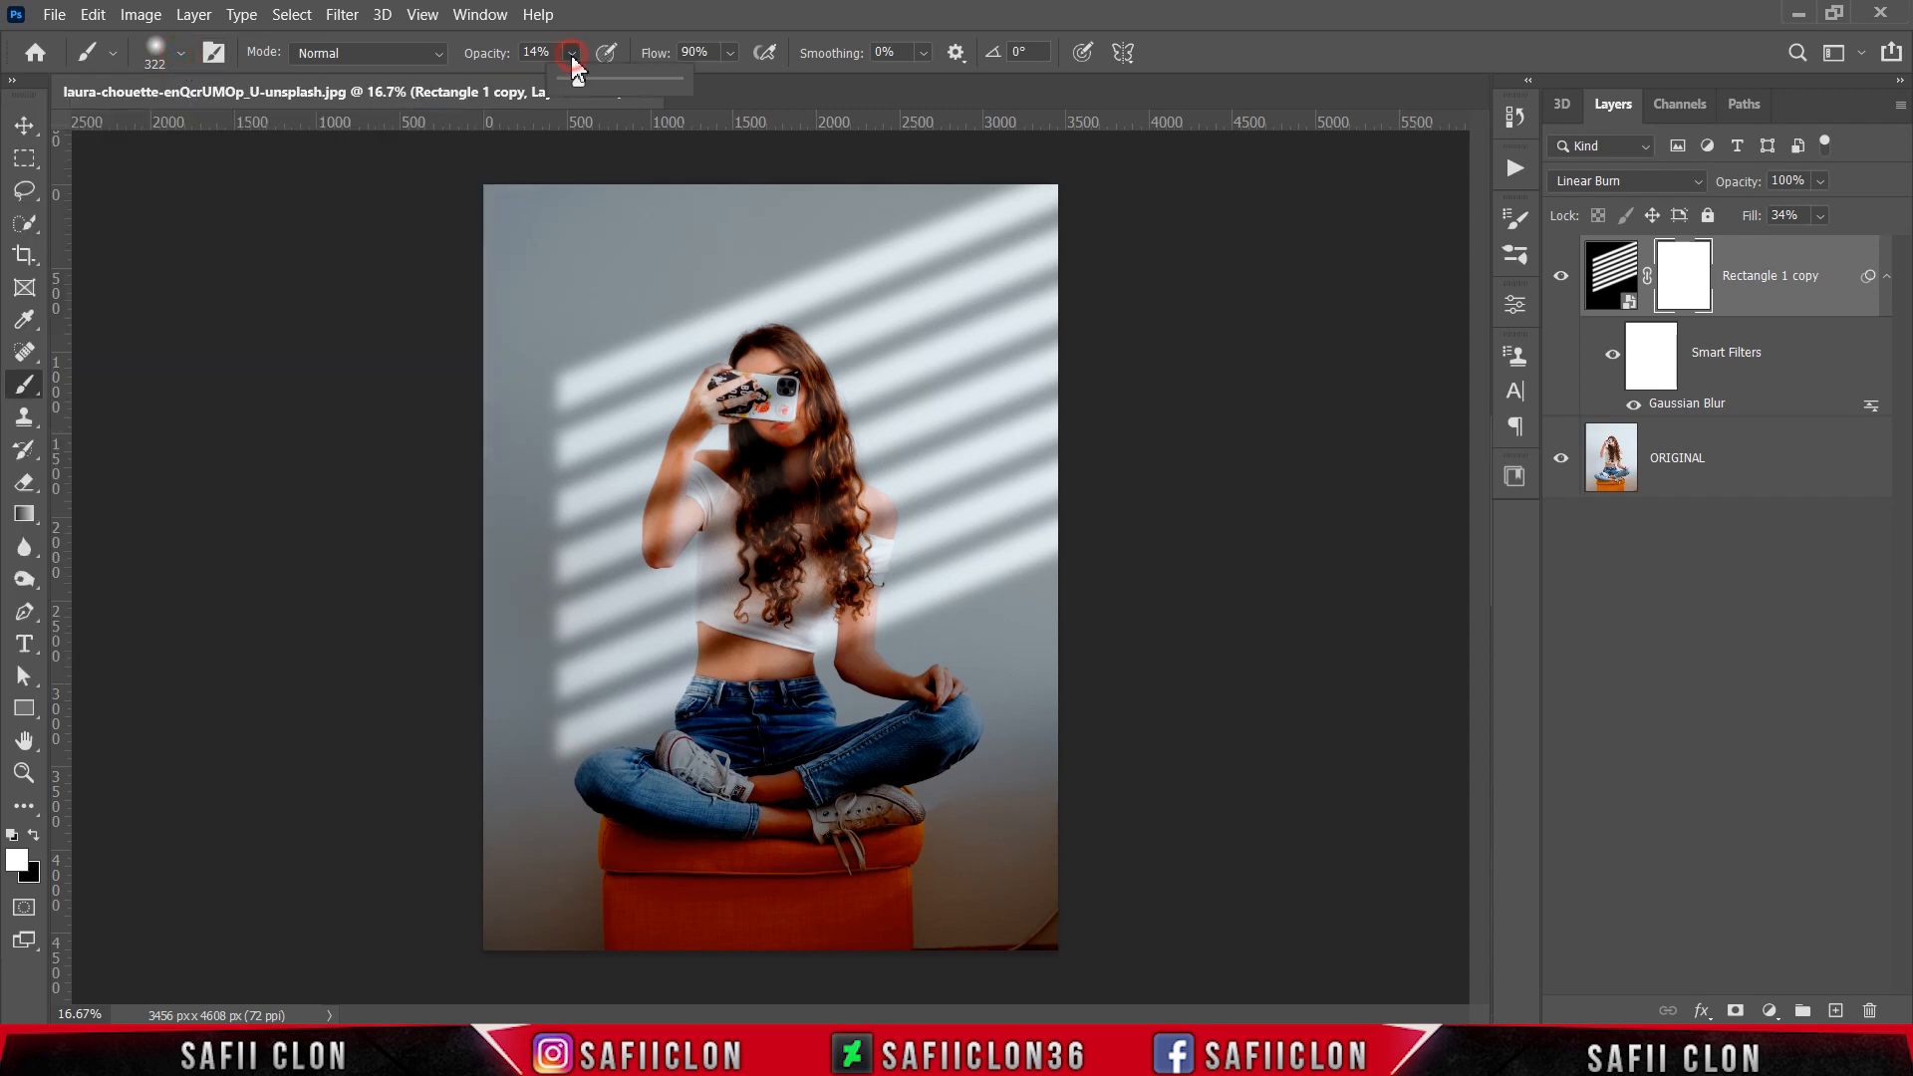